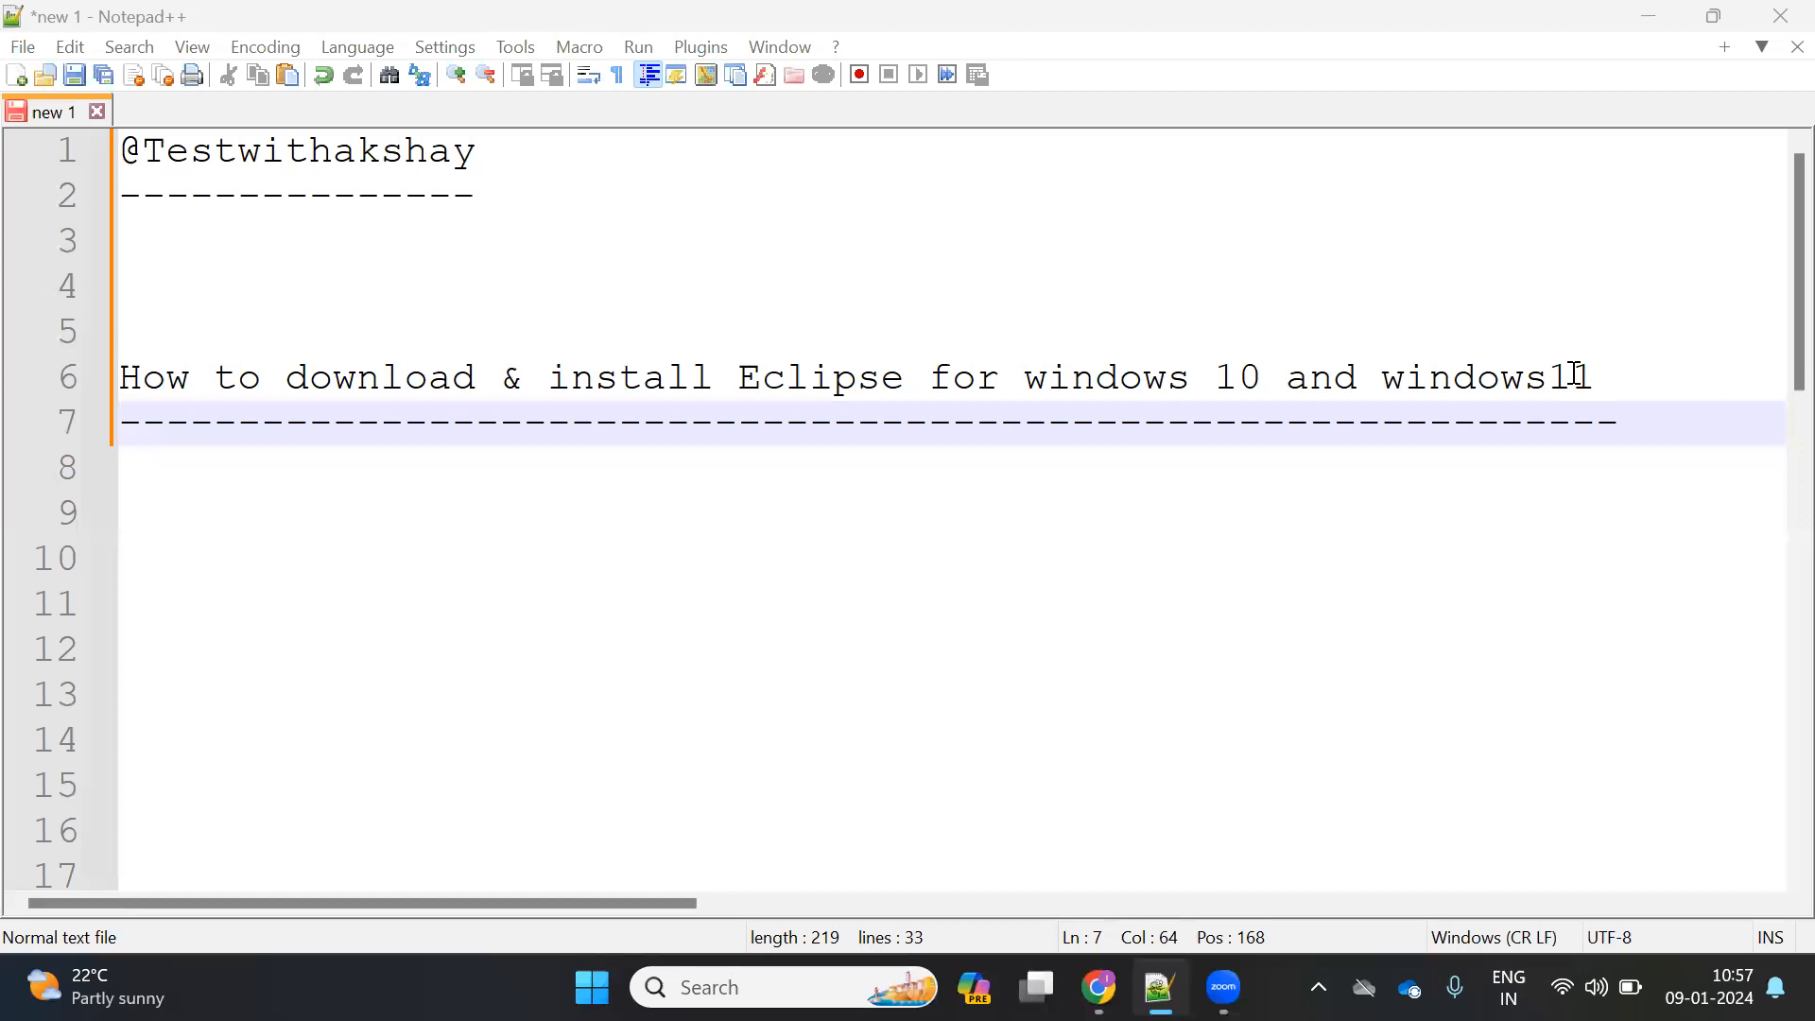
Step: Switch to Chrome and search Google for "eclipse"
left_click(1098, 987)
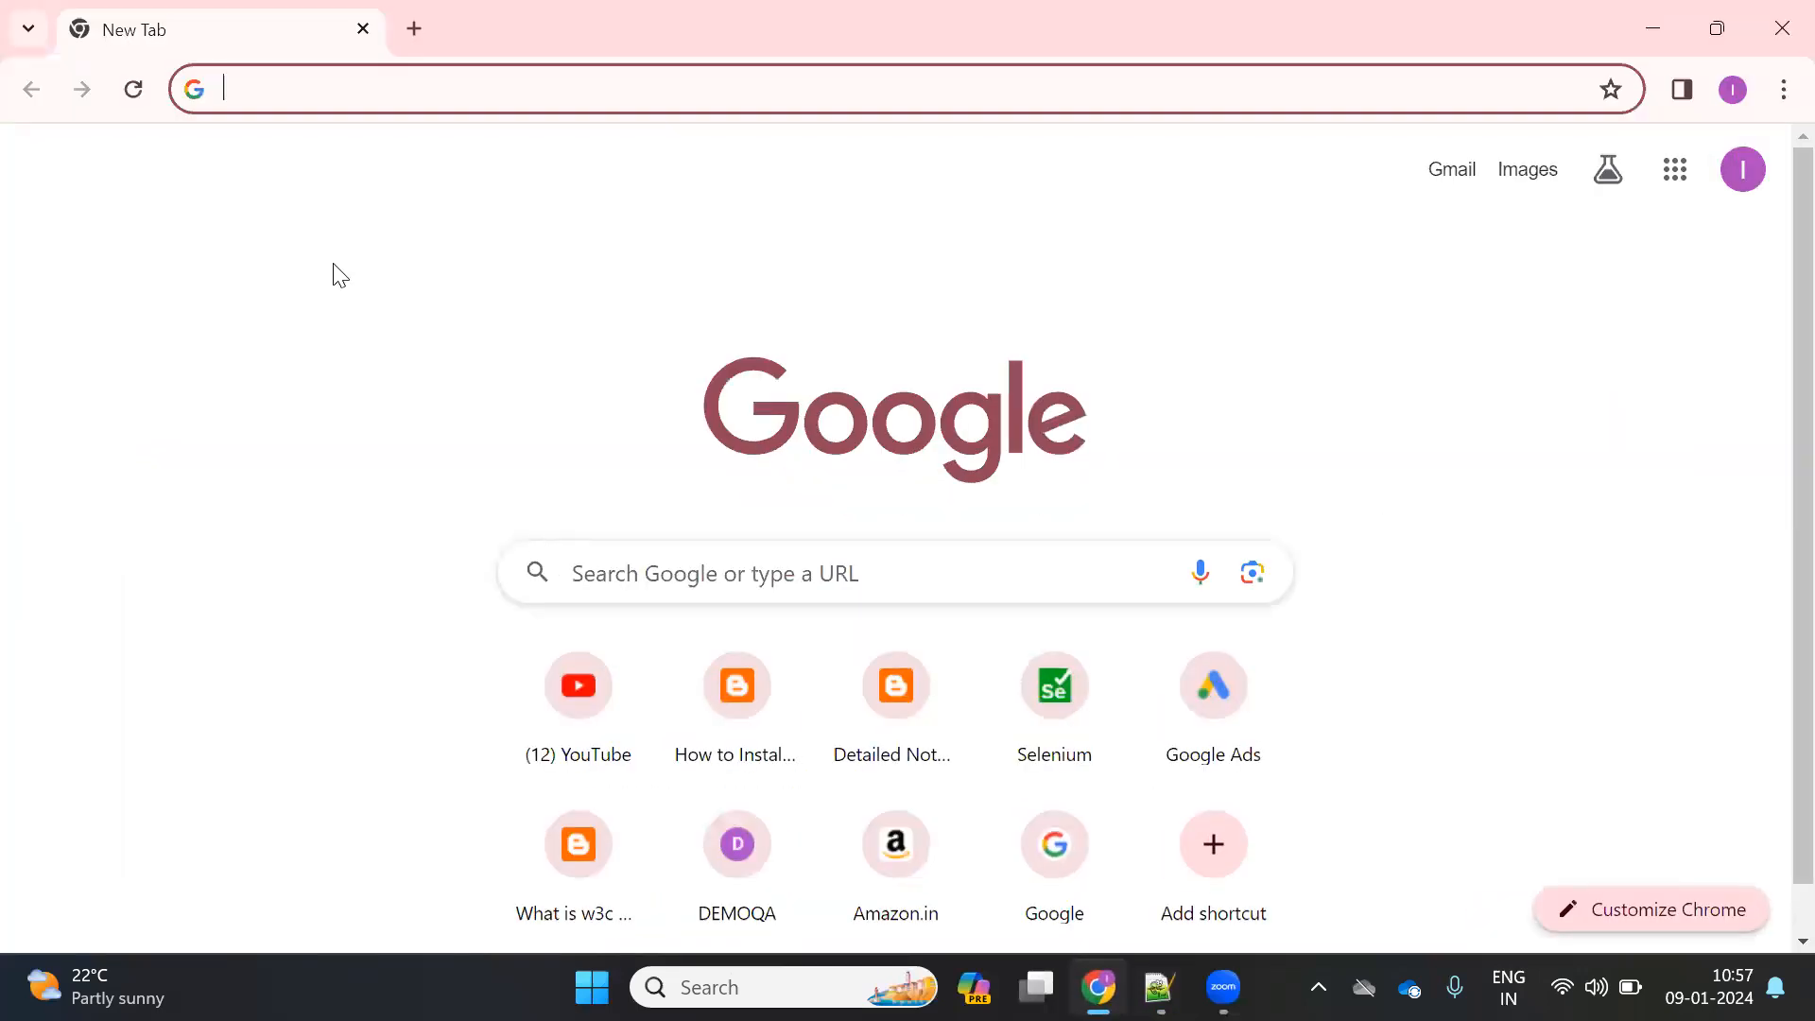
type("e")
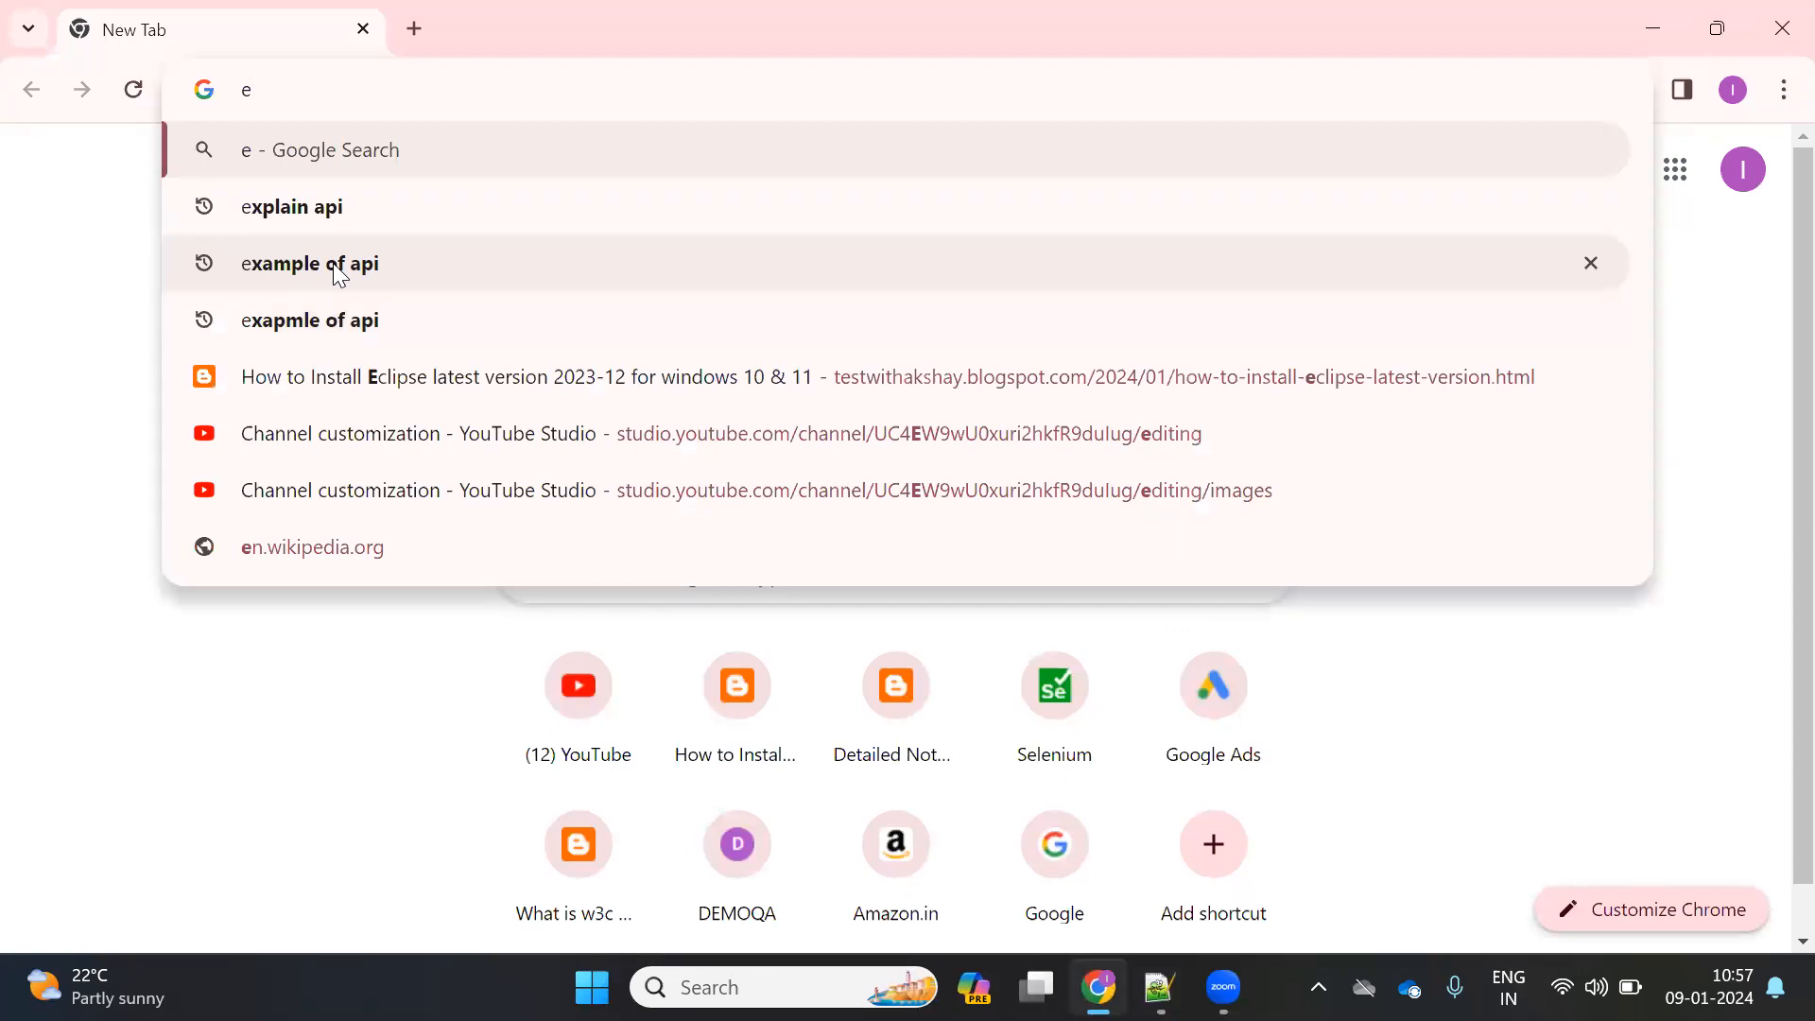
type("clipse download")
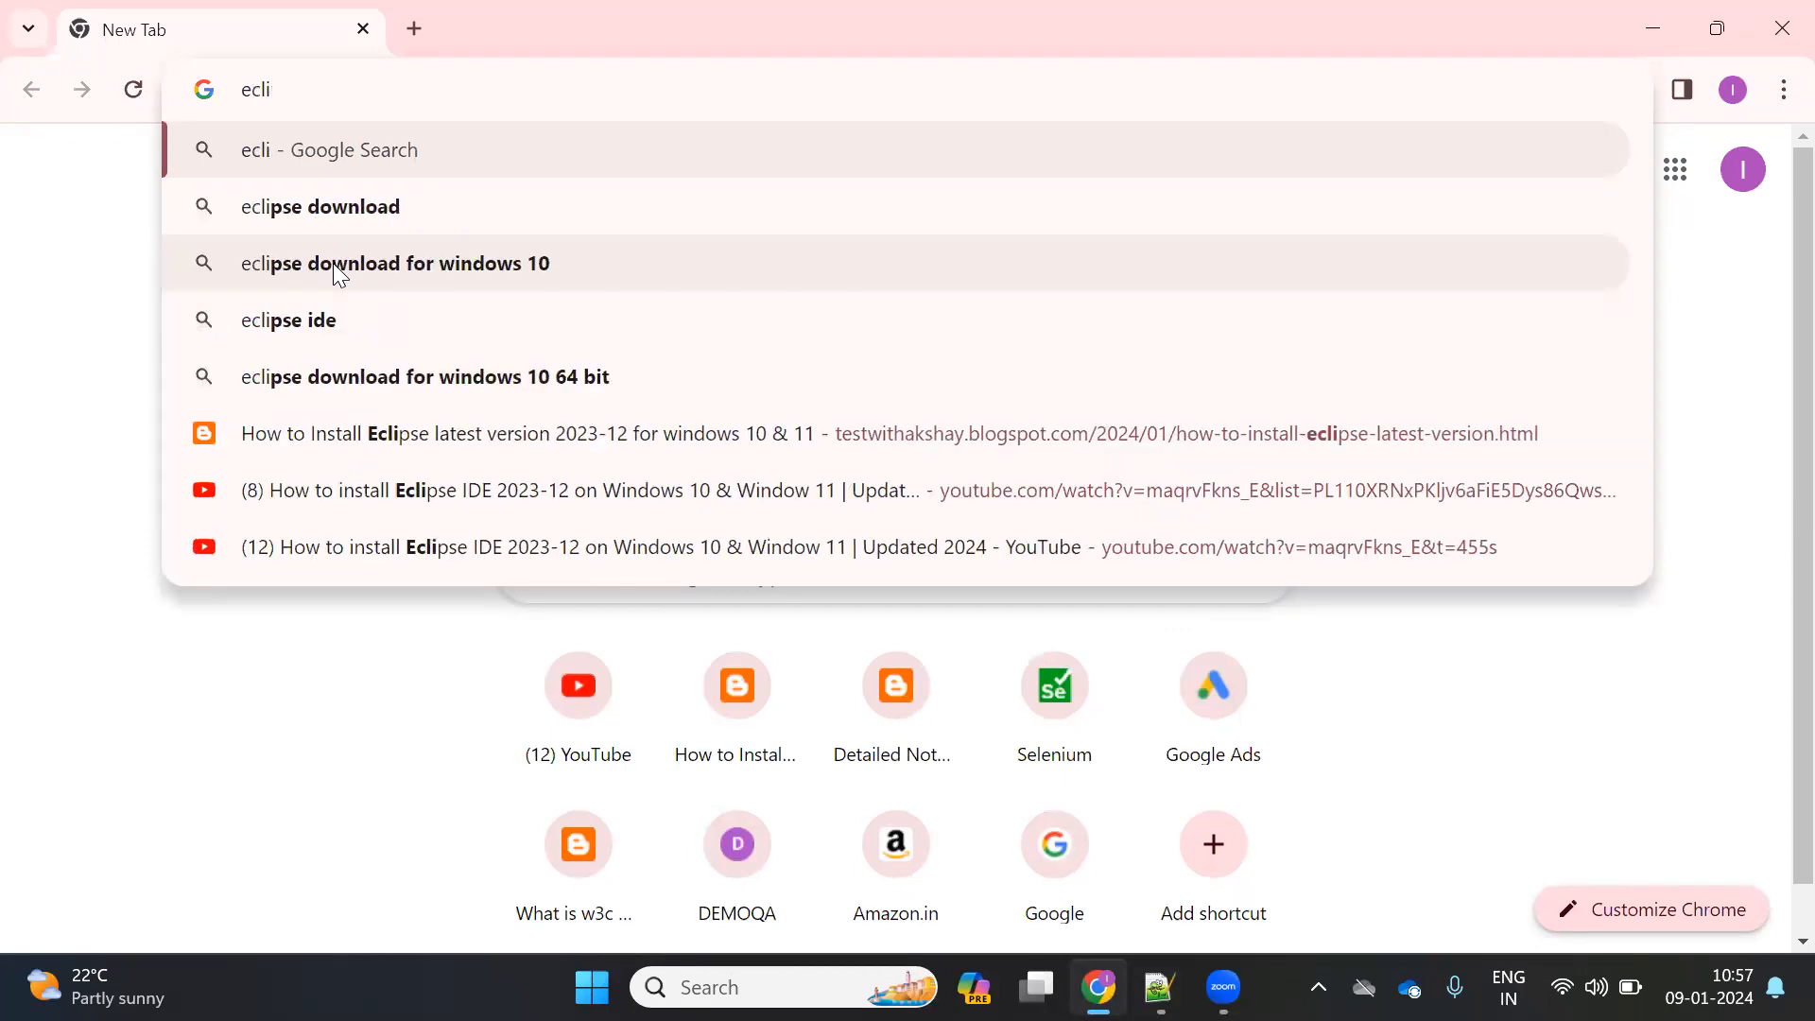
key("Down")
key("Up")
type("pse")
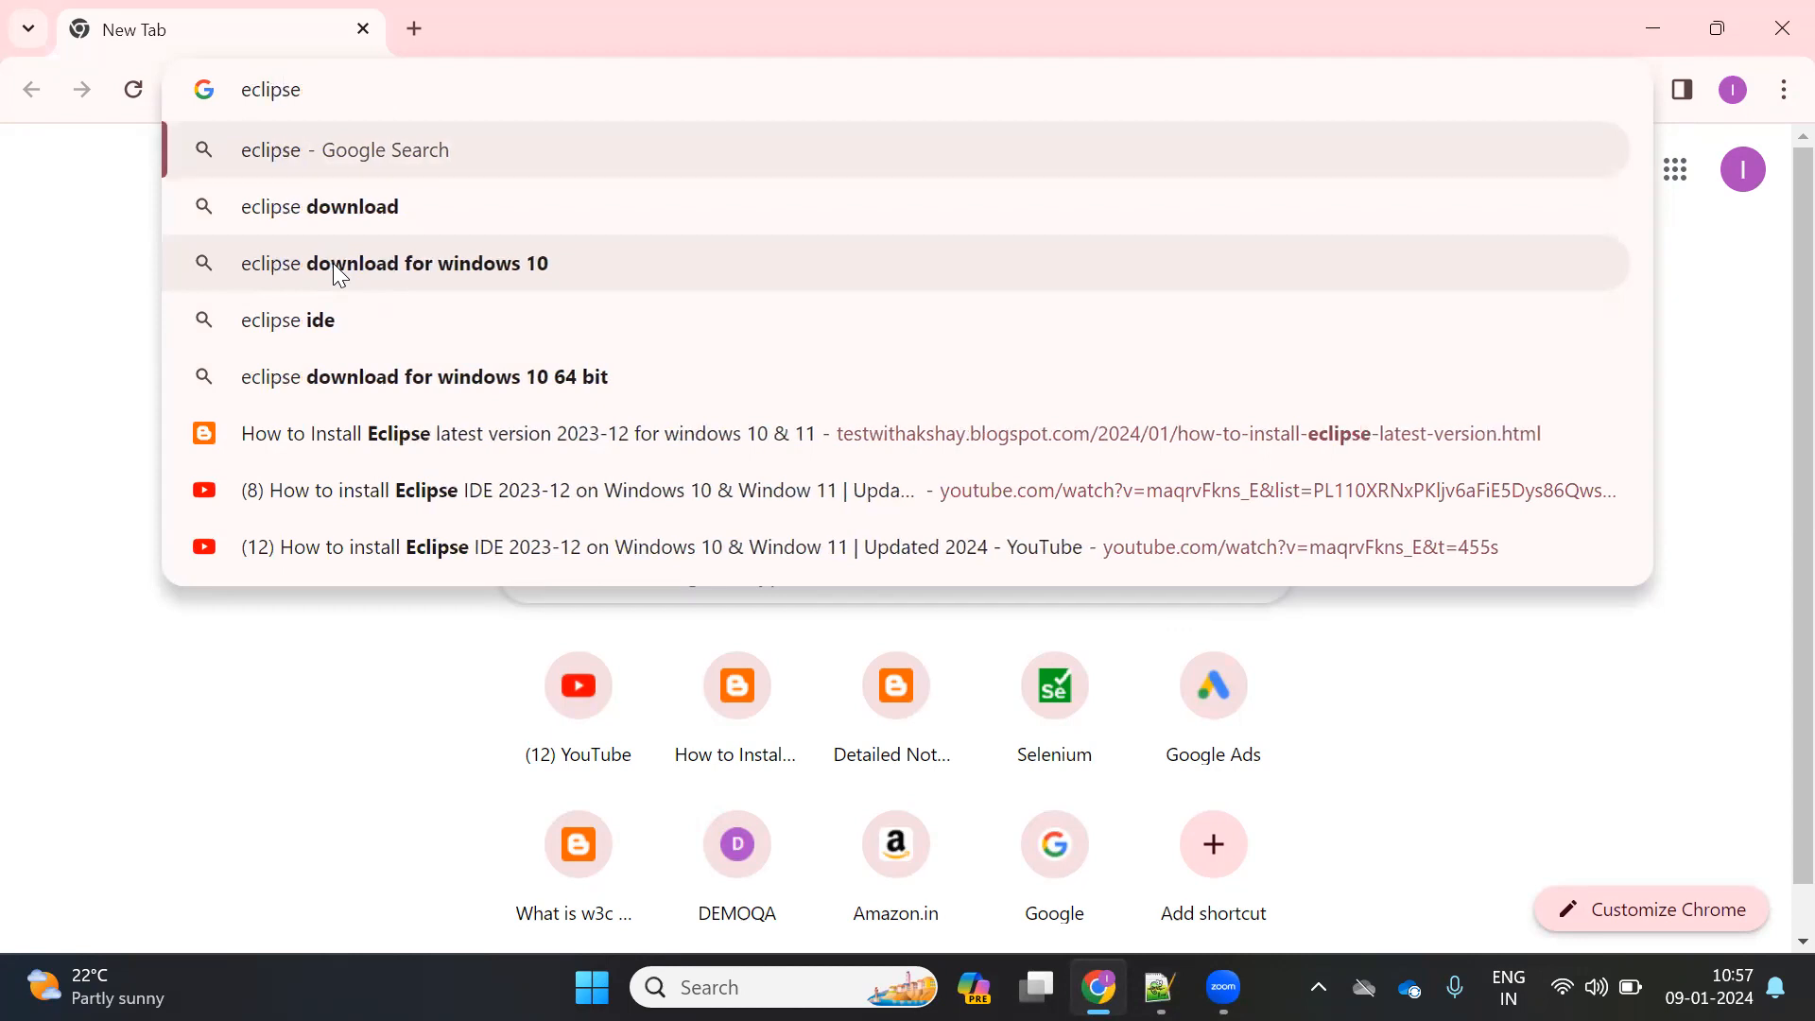
key("Return")
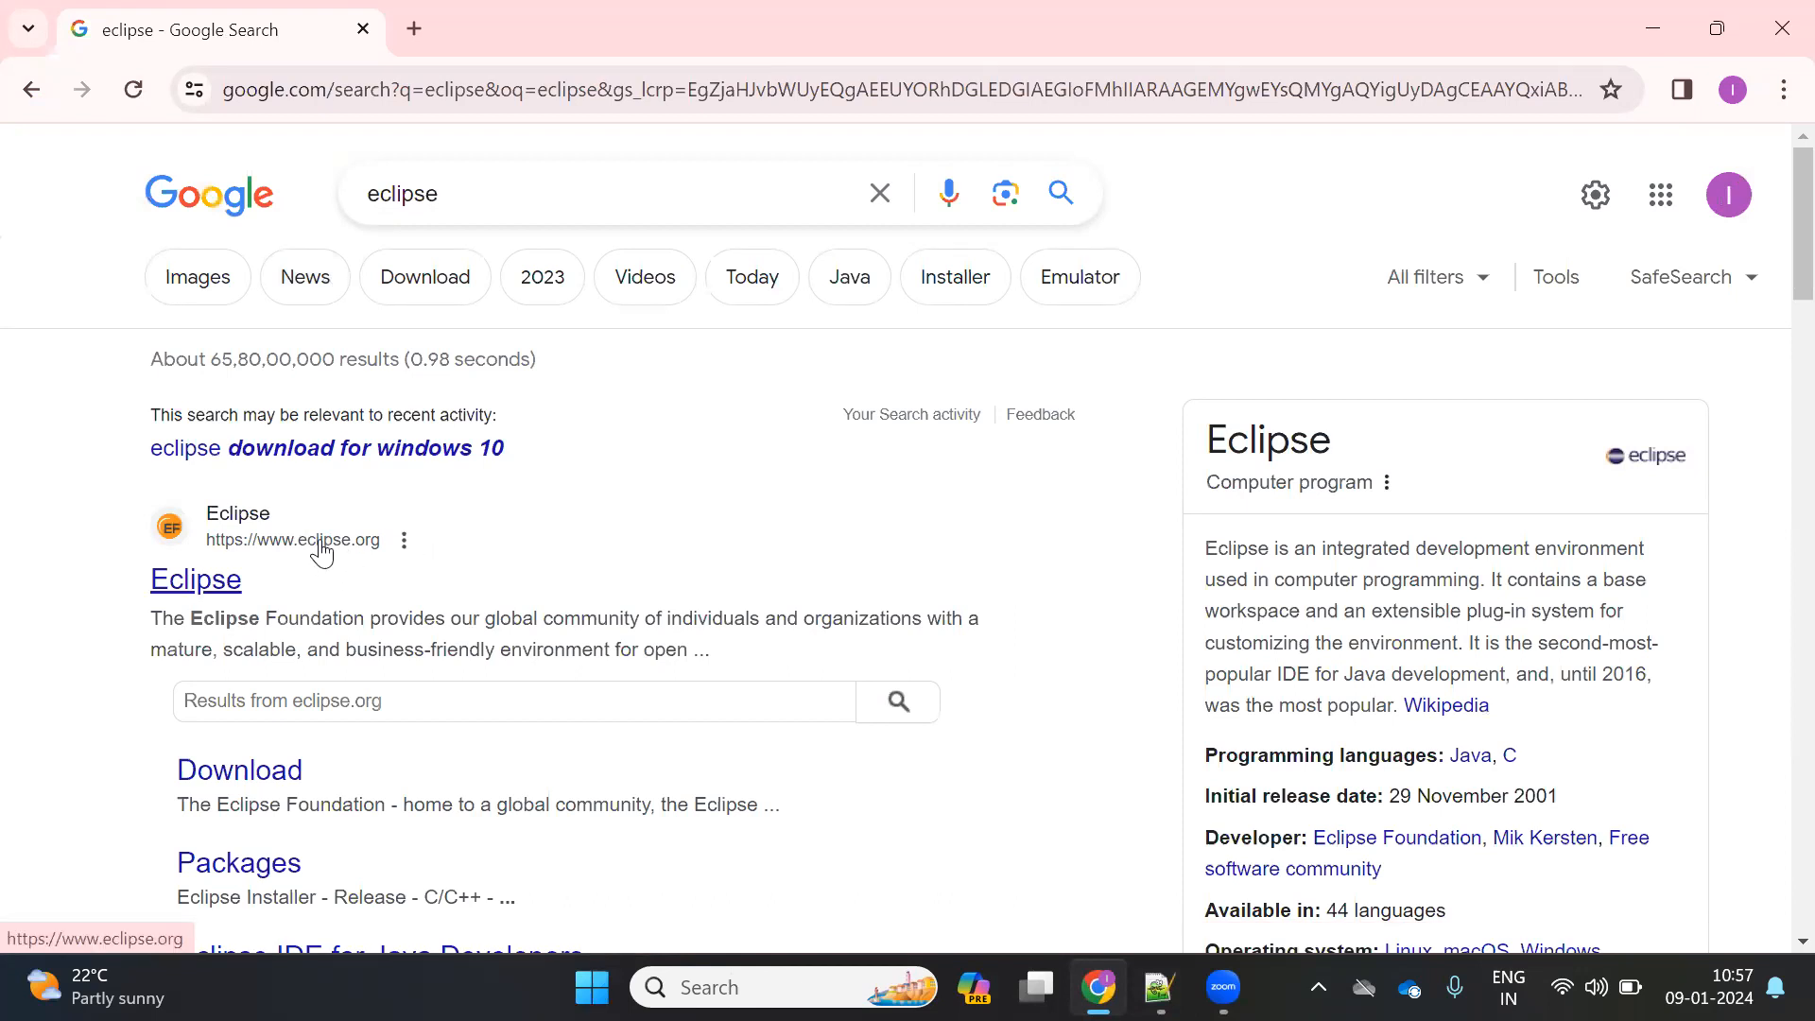
Step: Open the Eclipse website from the results and download the x86_64 desktop IDE installer, eclipse-inst-jre-win64.exe
left_click(206, 588)
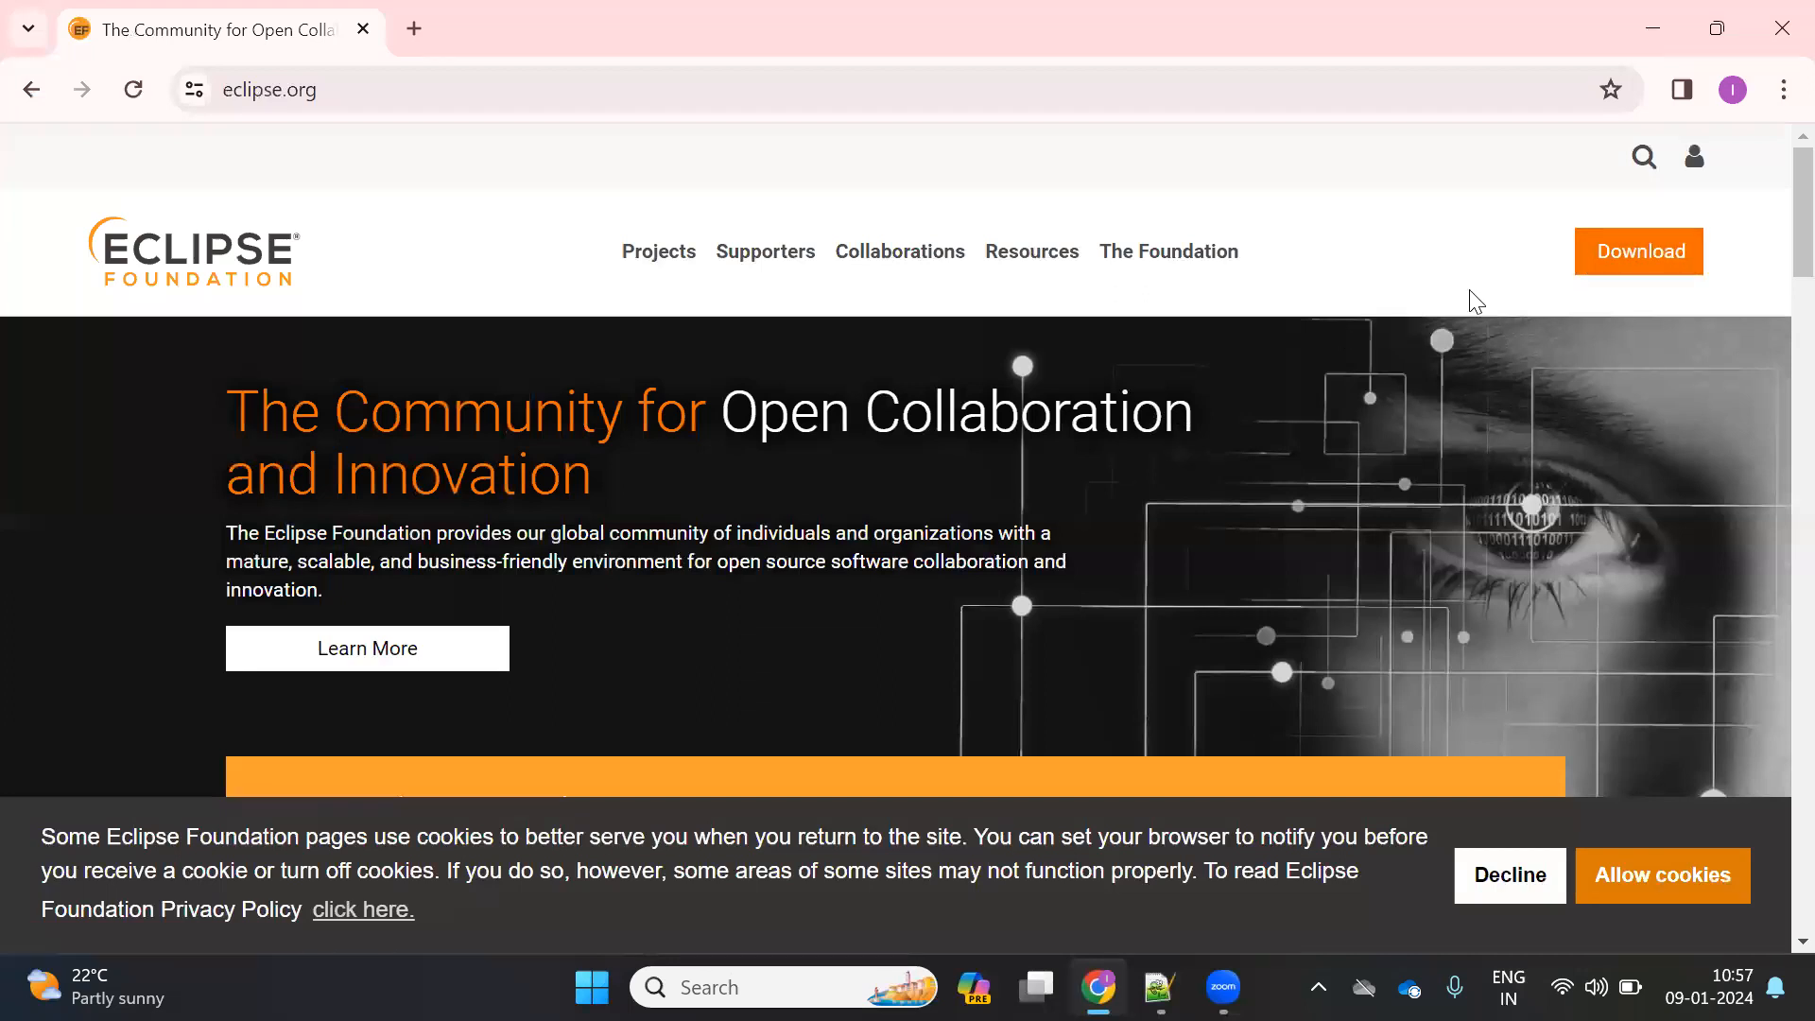
left_click(1605, 270)
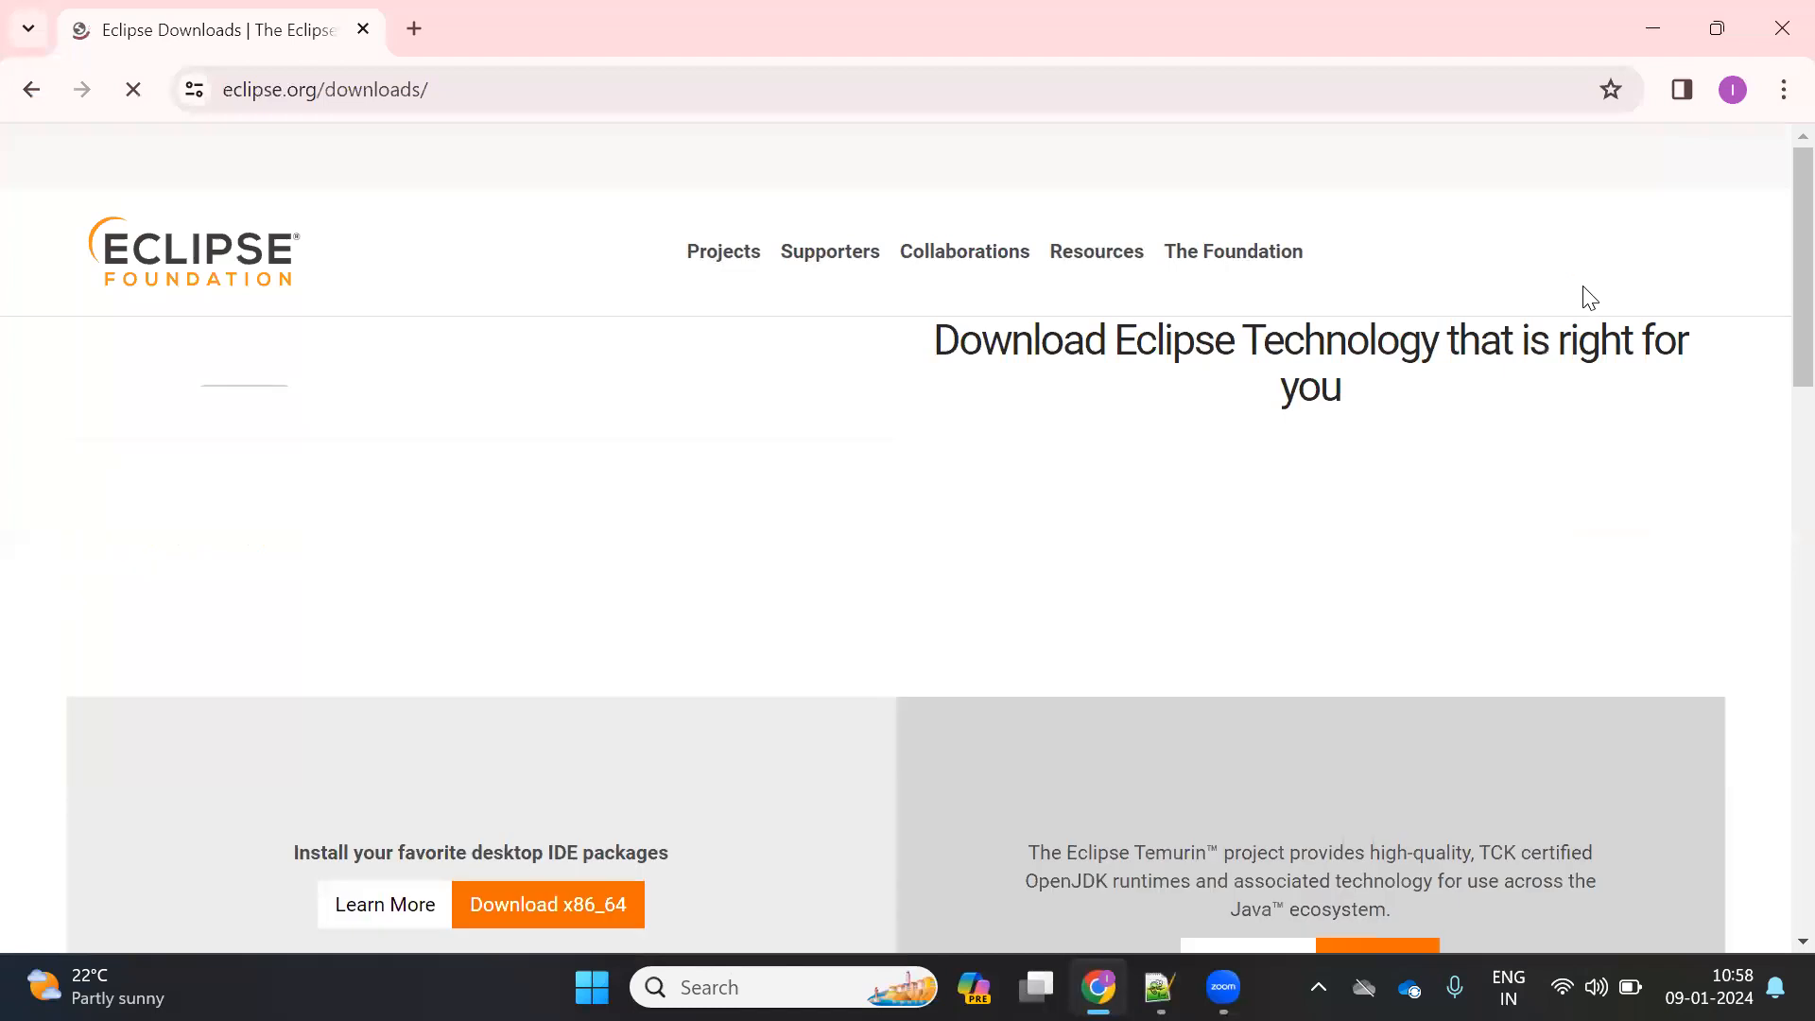
scroll(1358, 378, "down", 5)
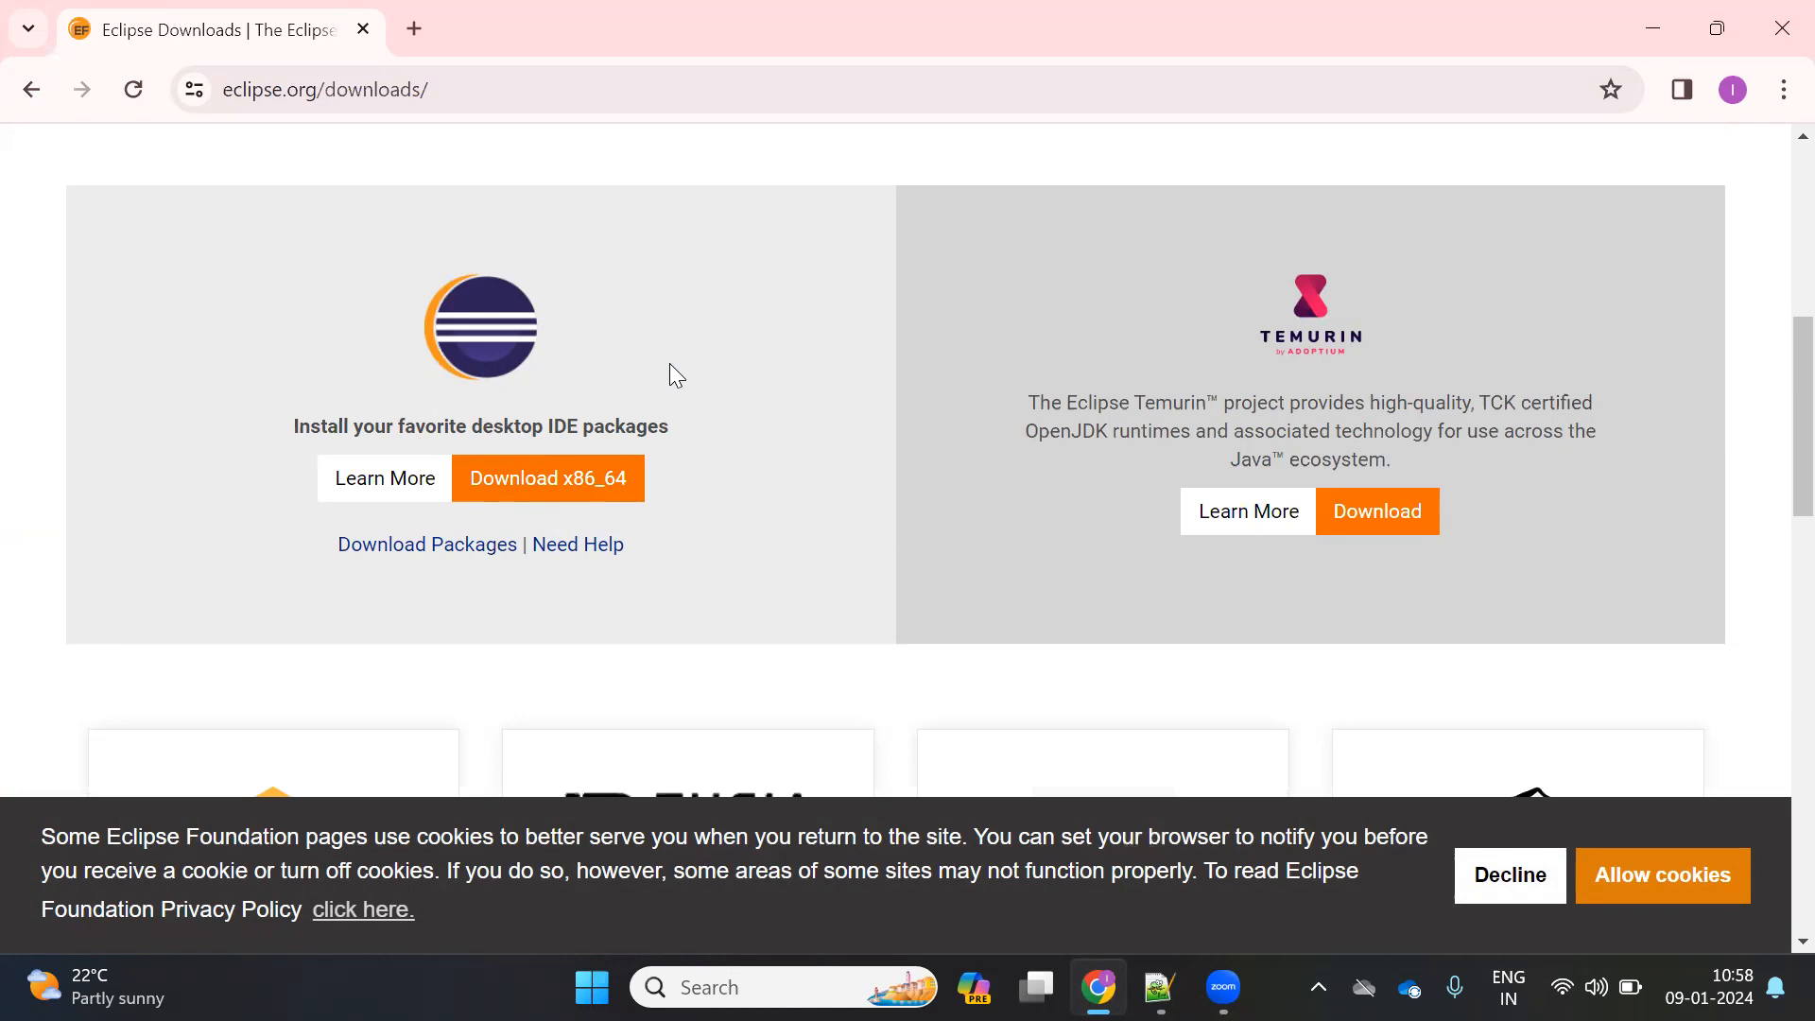
left_click(548, 499)
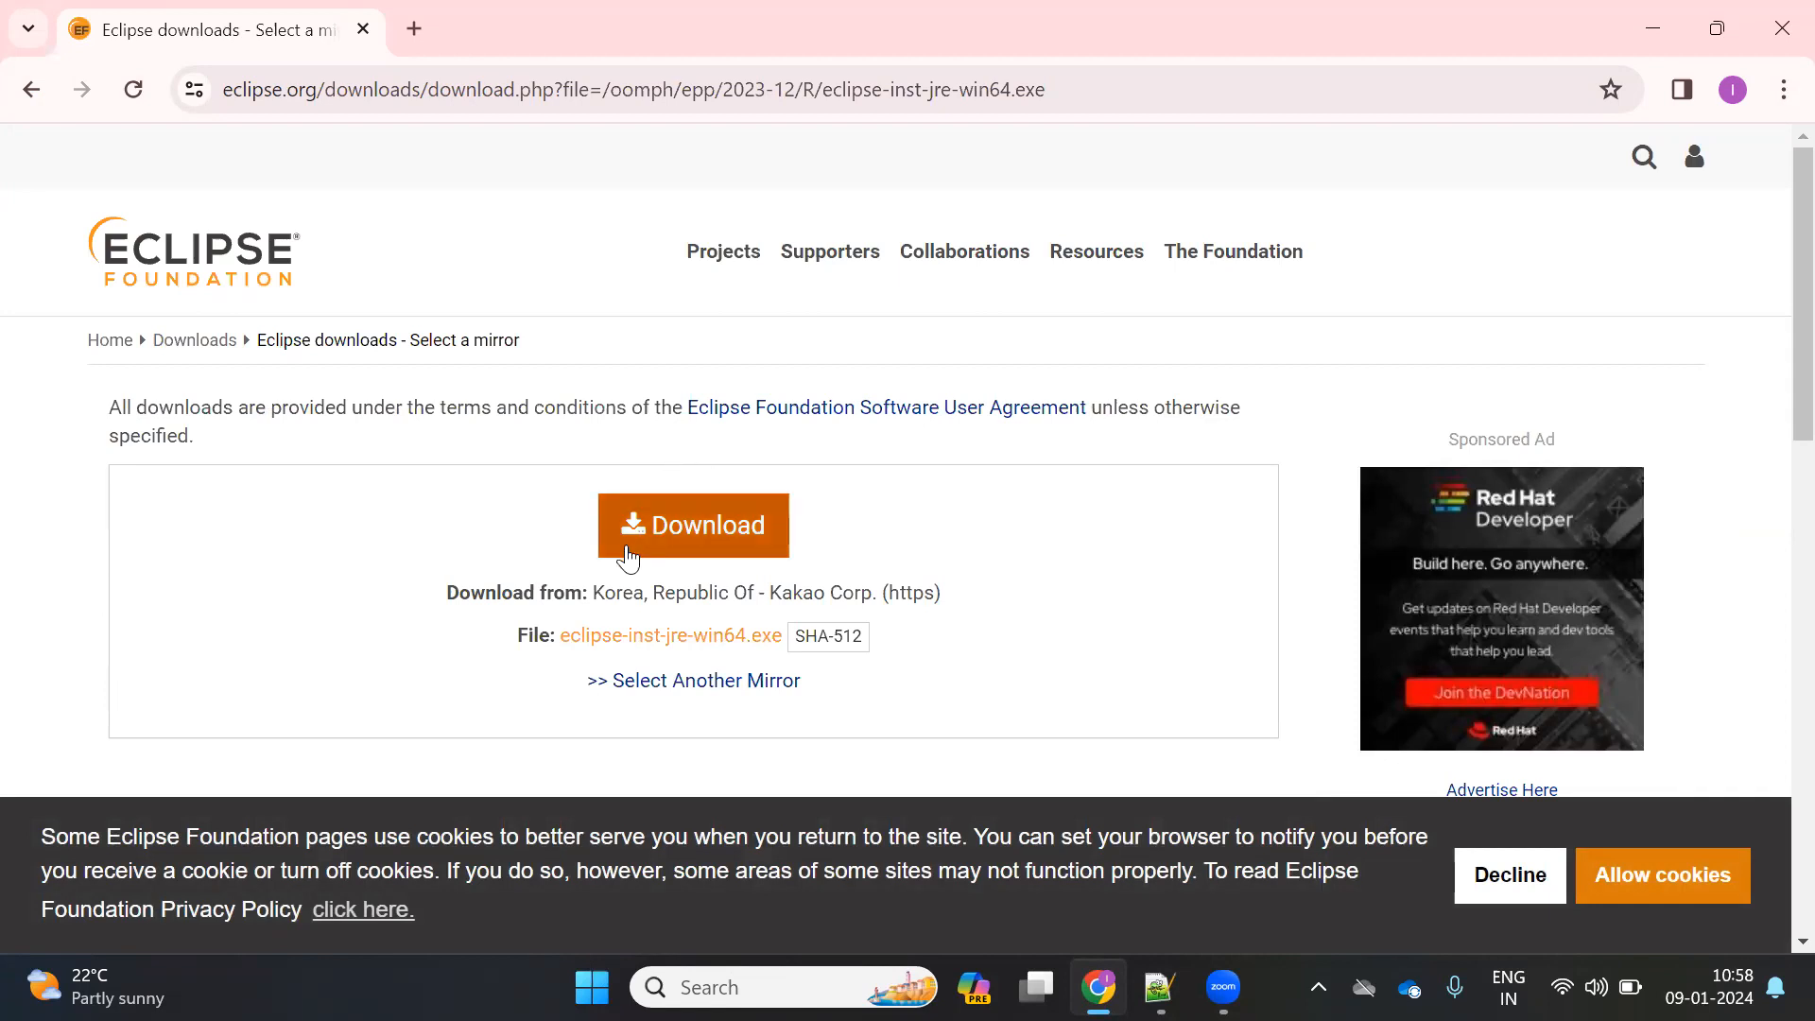
left_click(693, 537)
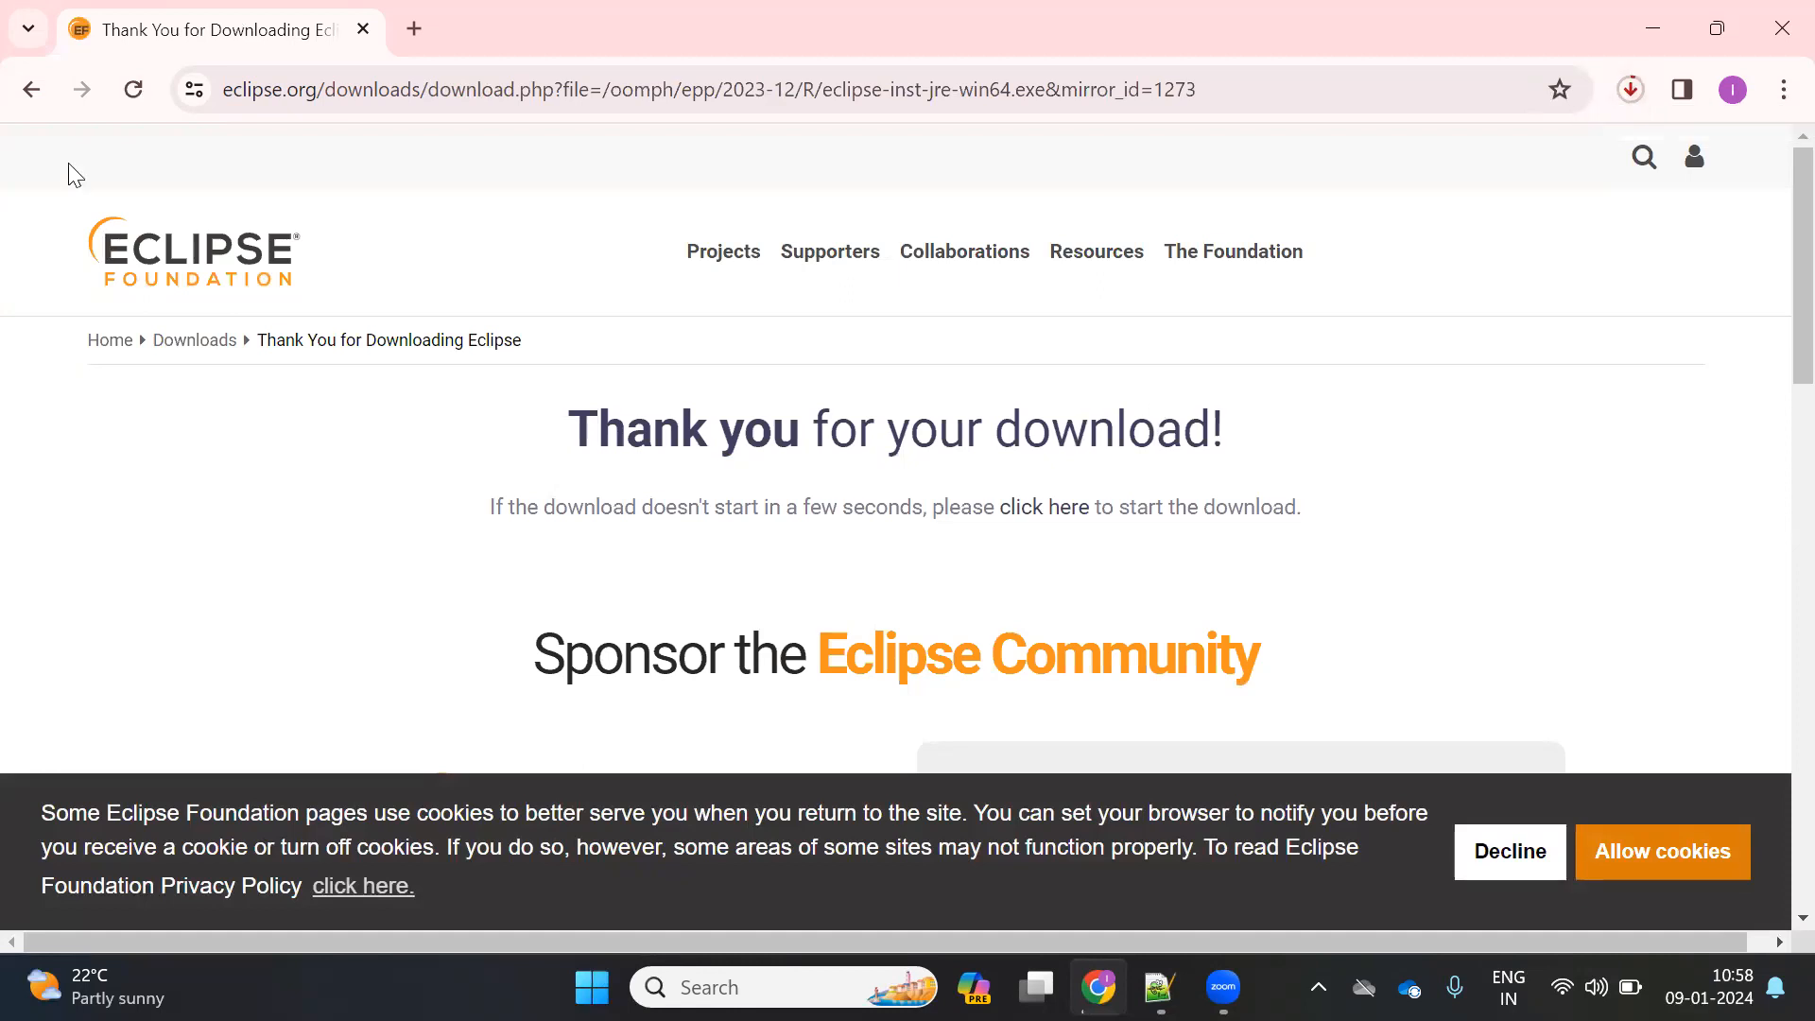
Step: Return to the Google results and reopen the Eclipse site's downloads page at the desktop IDE packages
left_click(32, 89)
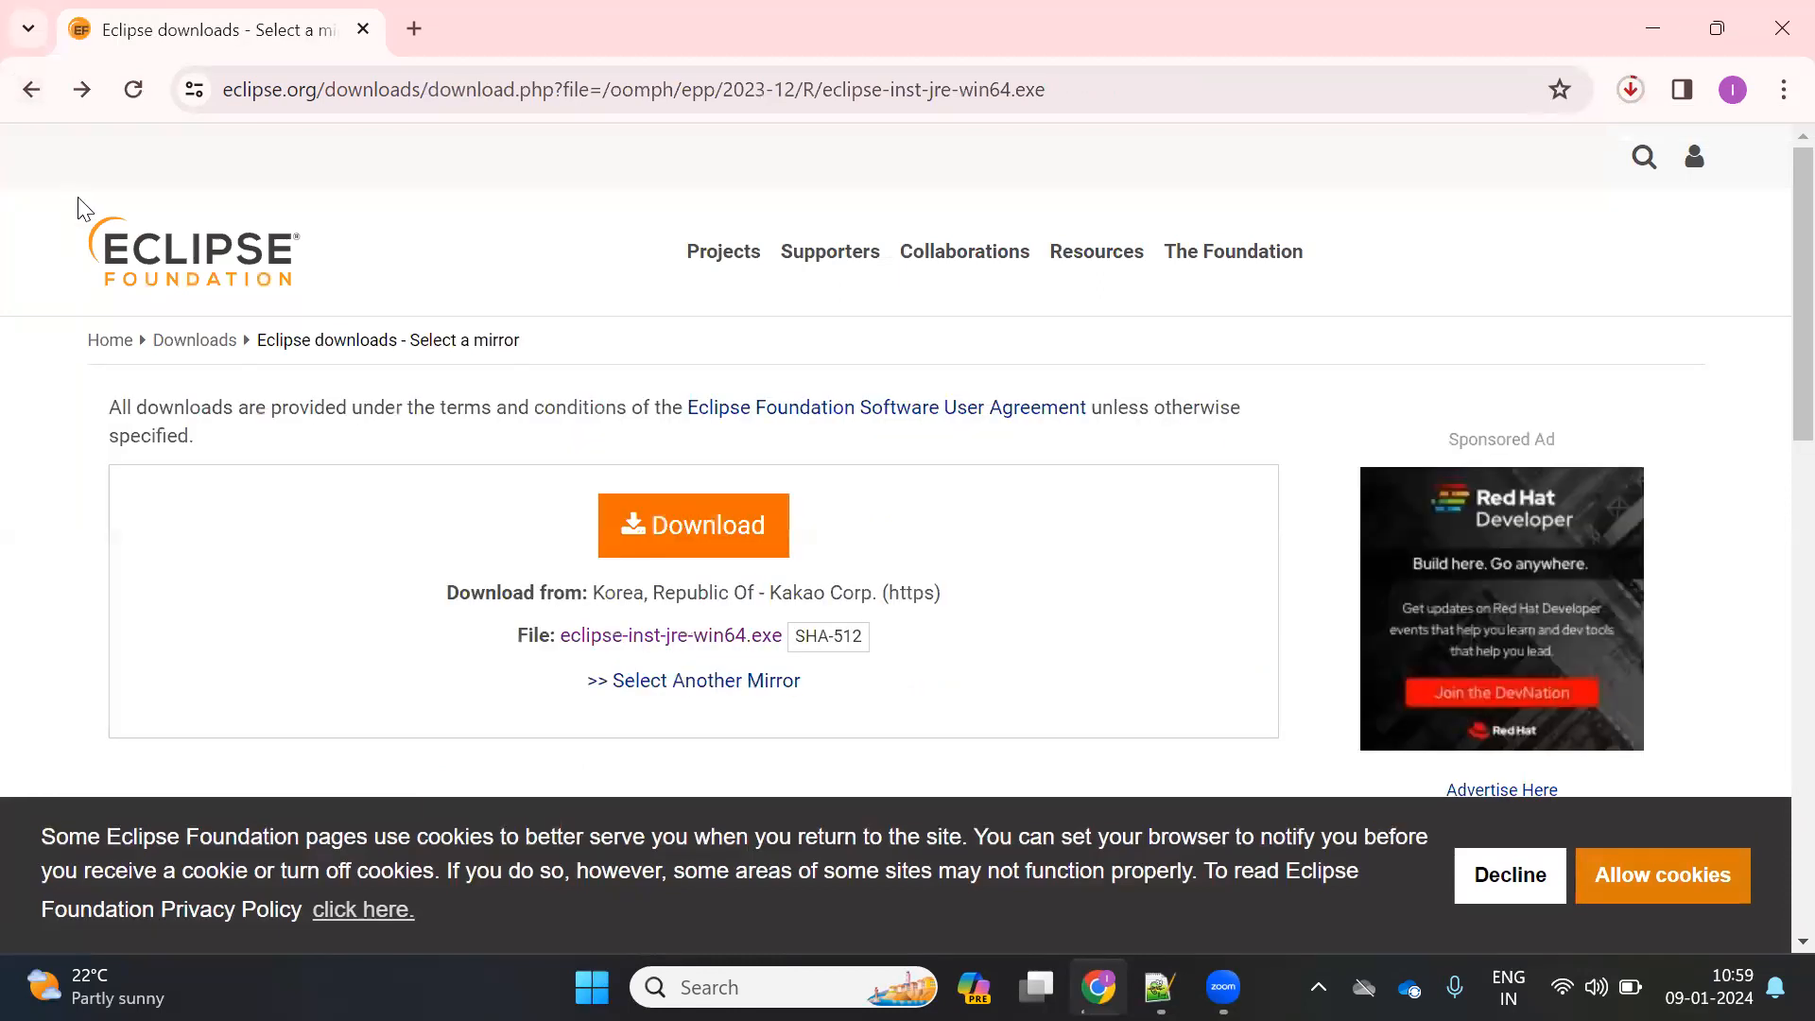
left_click(32, 92)
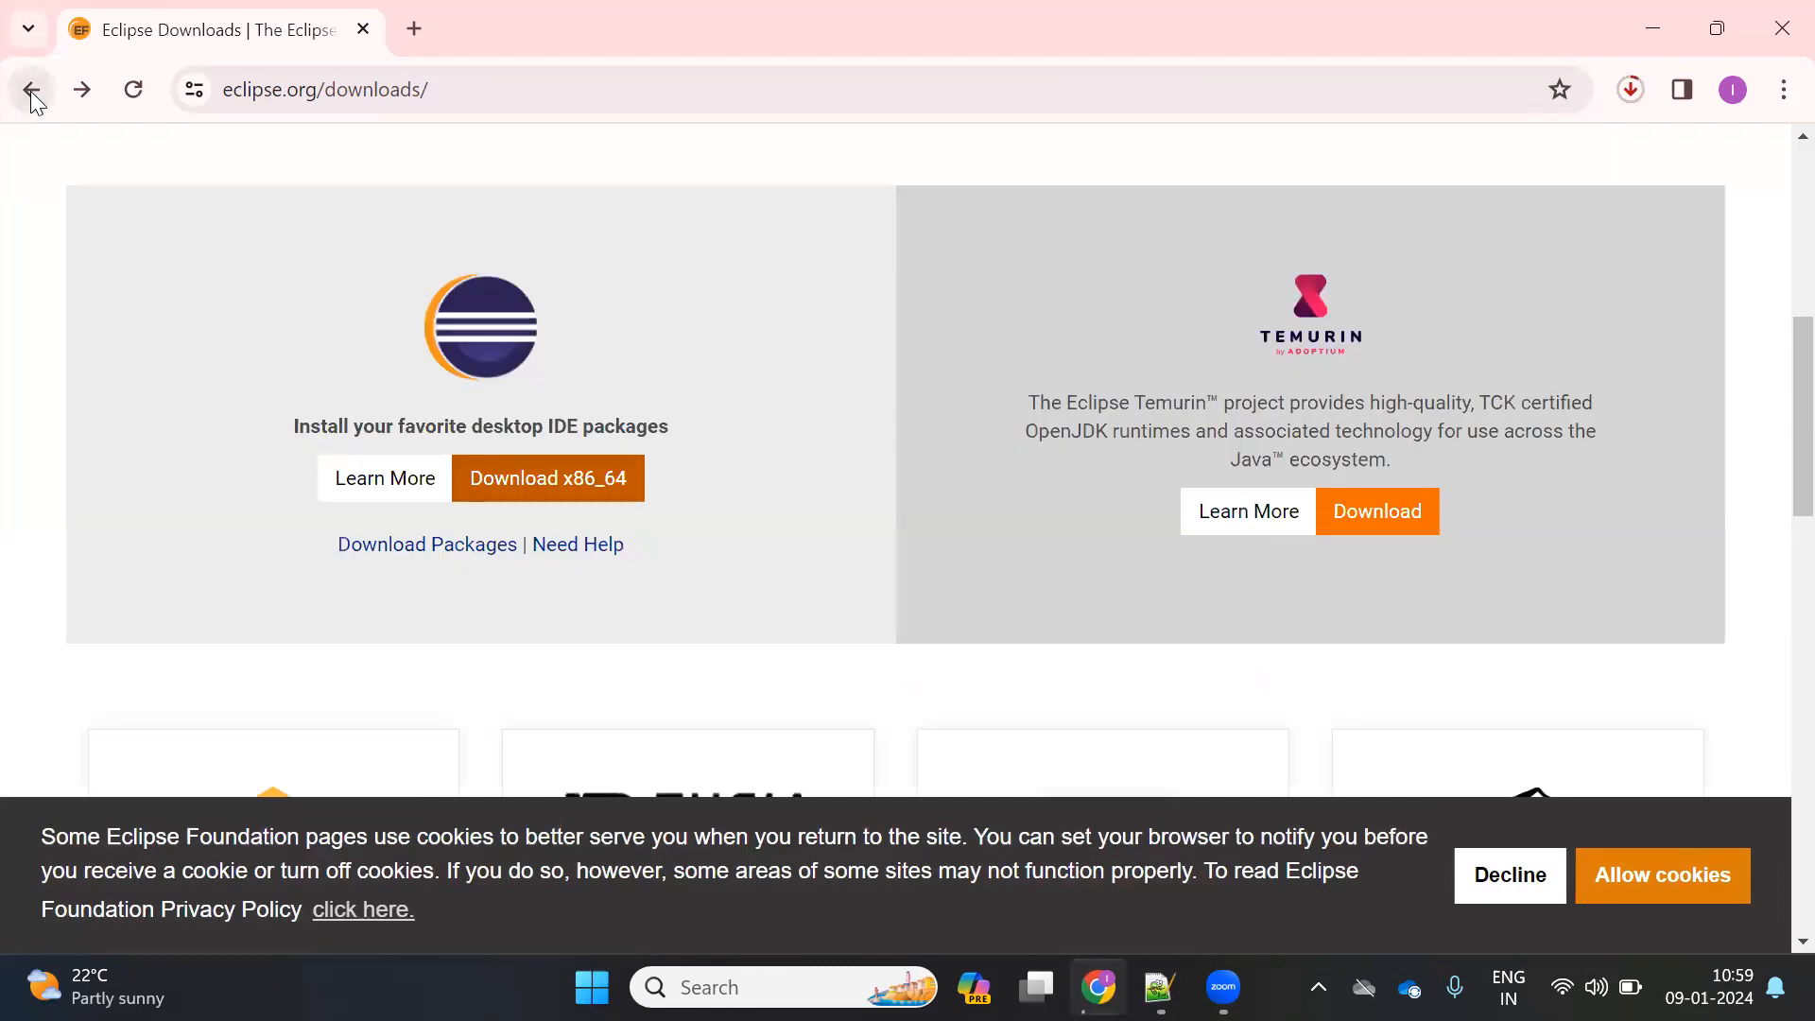
left_click(29, 94)
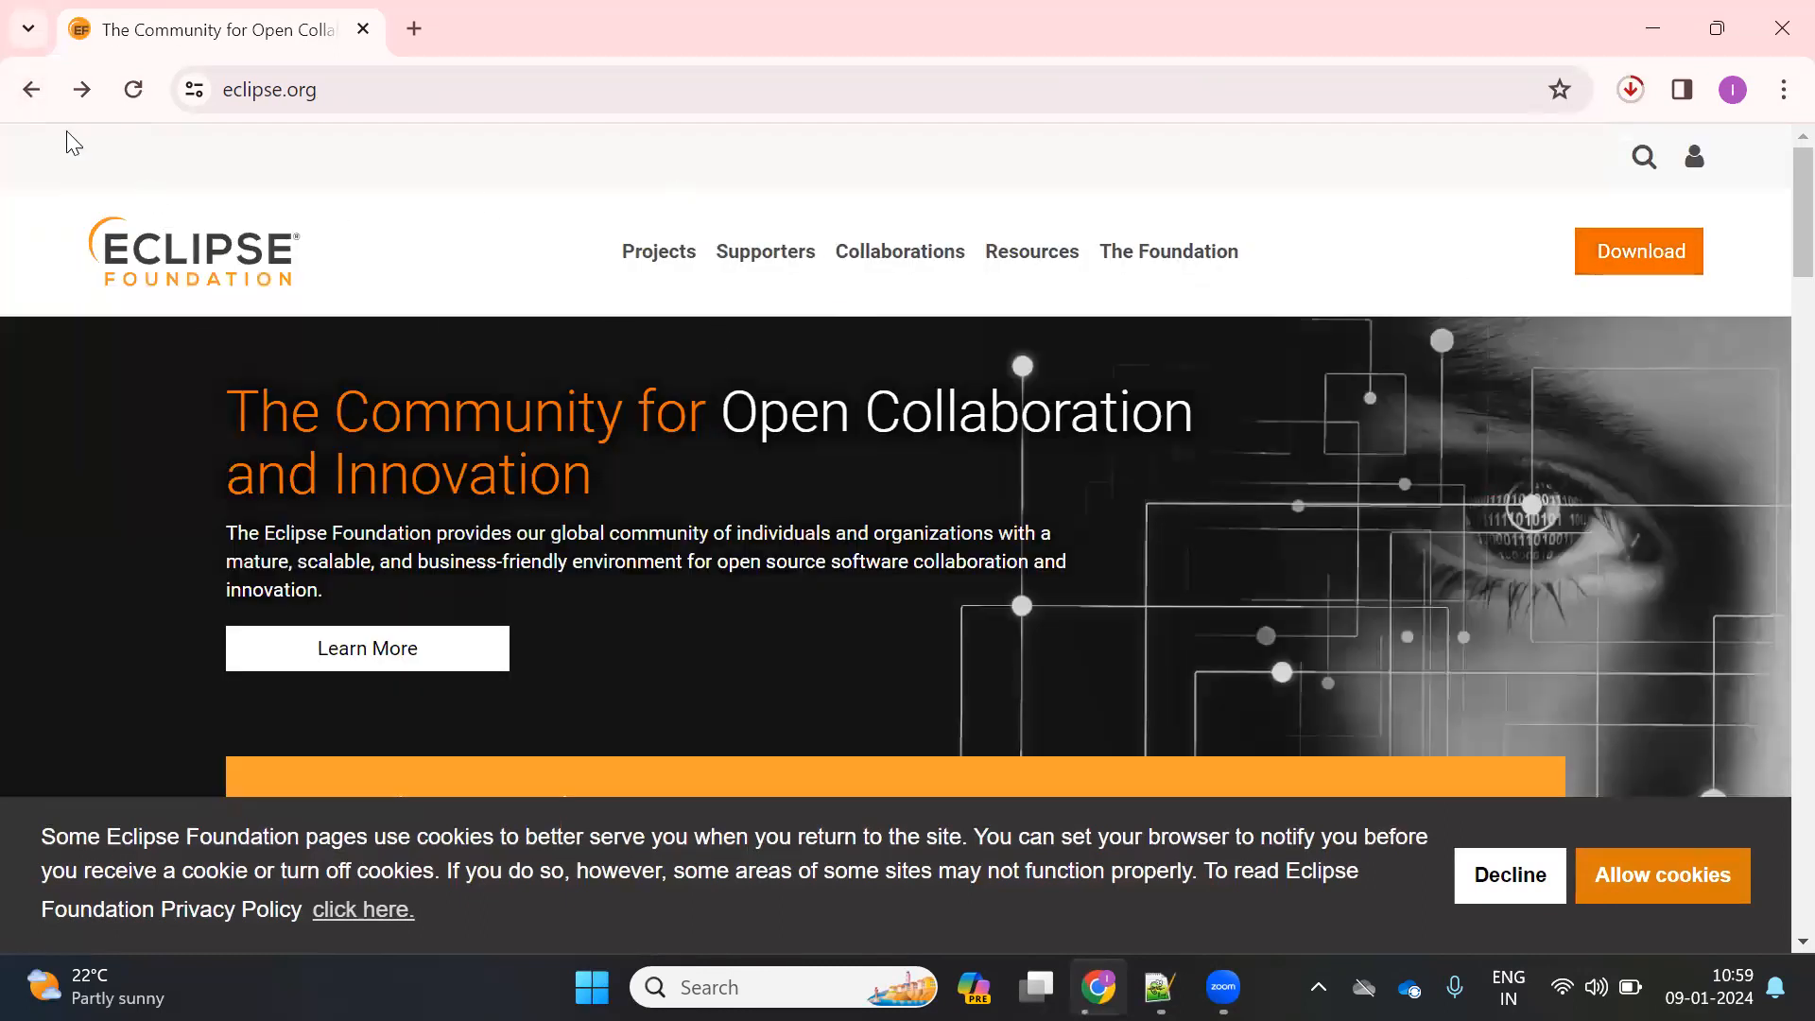
left_click(26, 92)
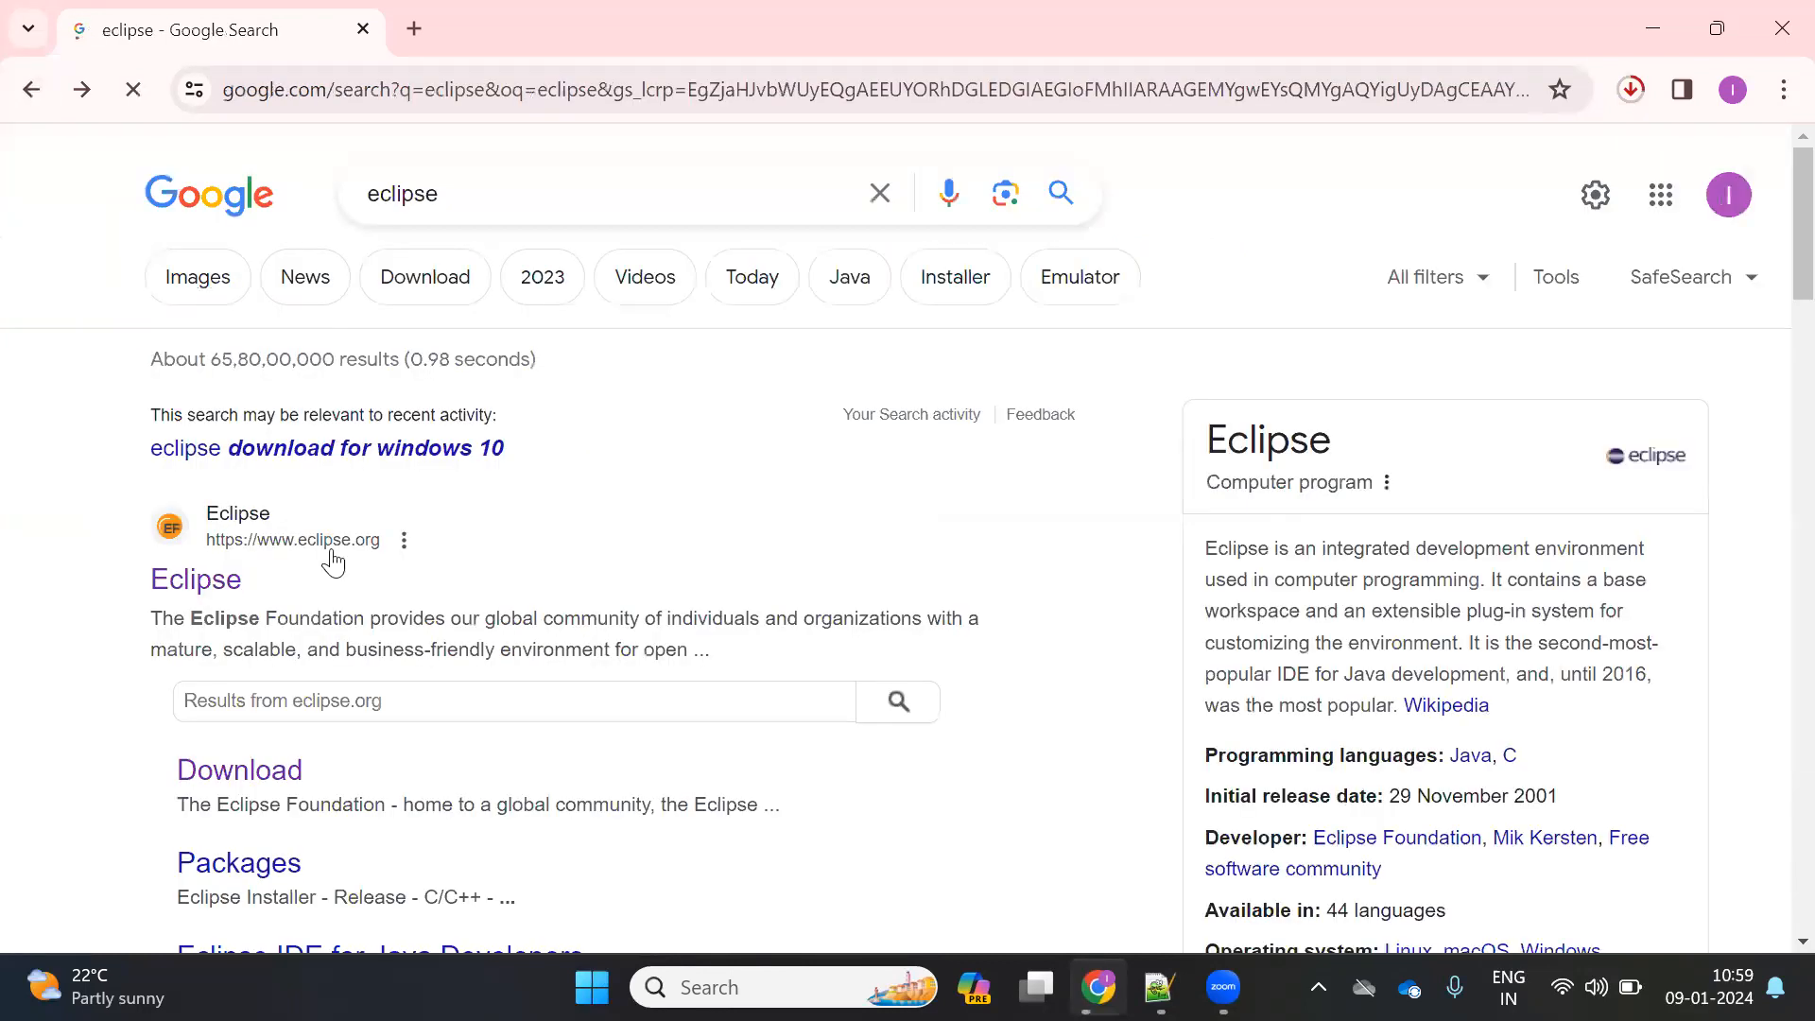
left_click(223, 584)
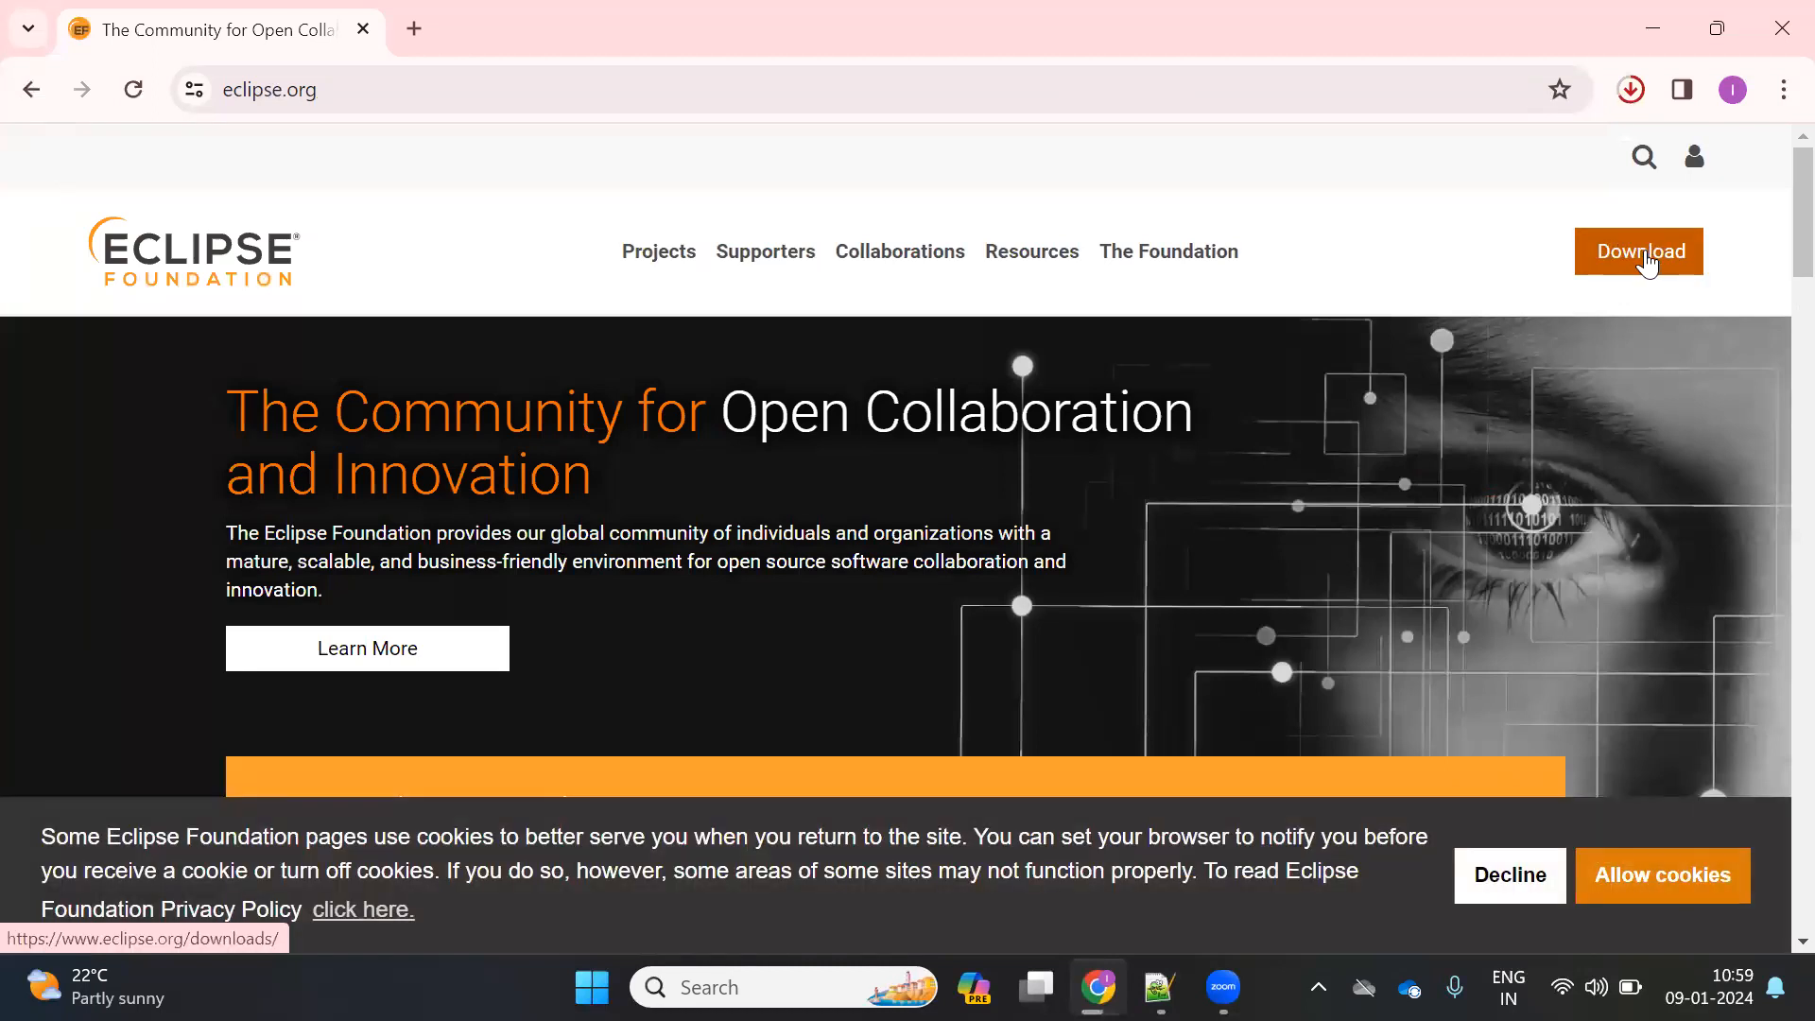
left_click(1645, 250)
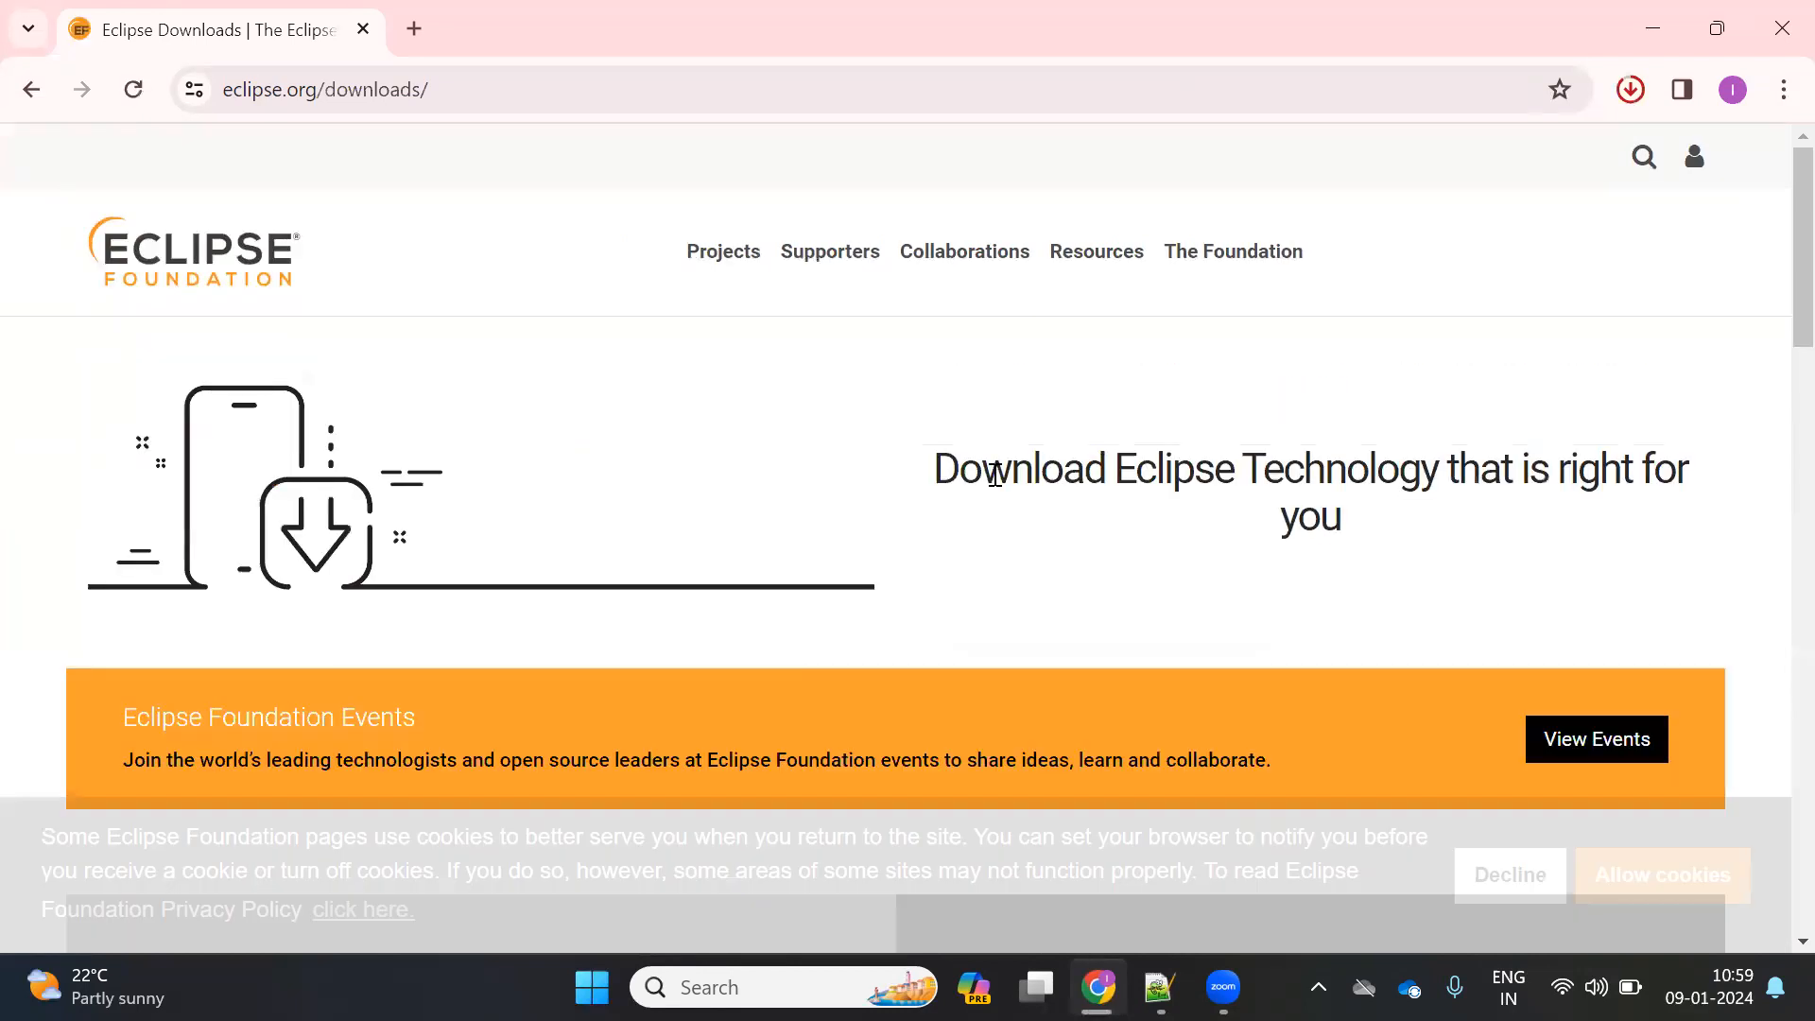
scroll(789, 499, "down", 7)
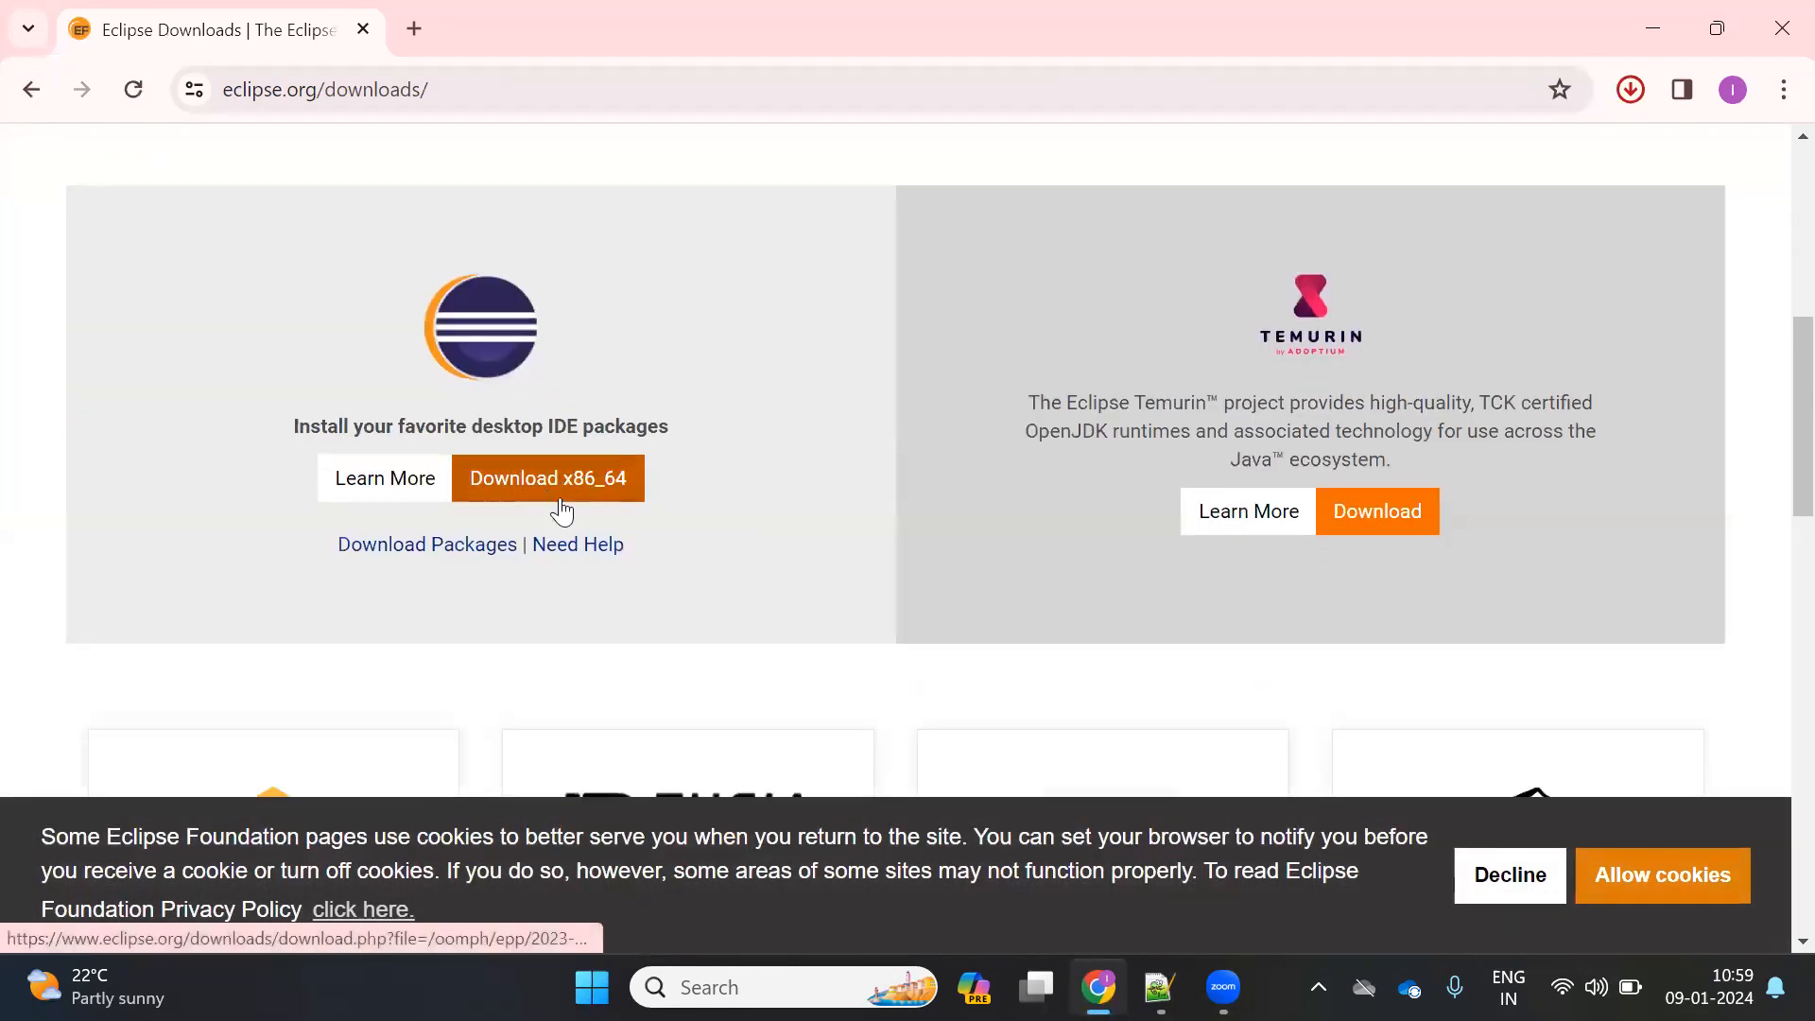
Step: Open the Eclipse IDE information page and its Download 2023-12 page to examine the installer options for each operating system
left_click(385, 480)
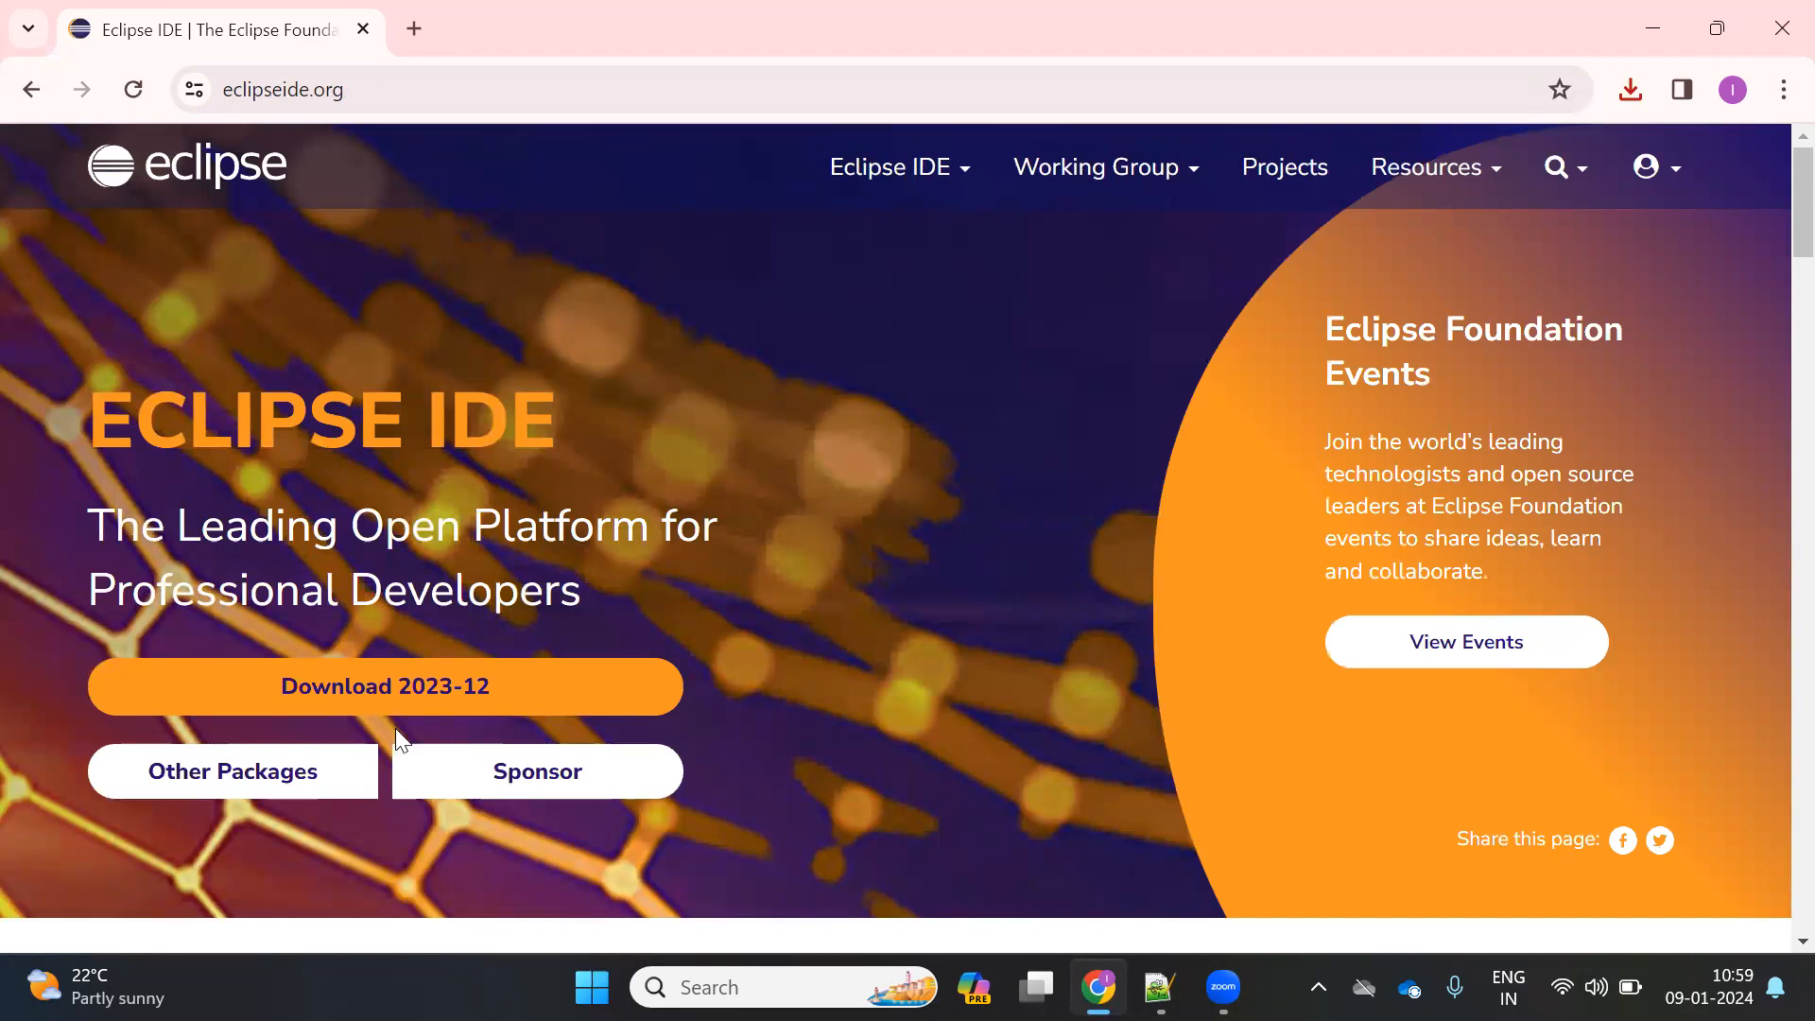
left_click(477, 689)
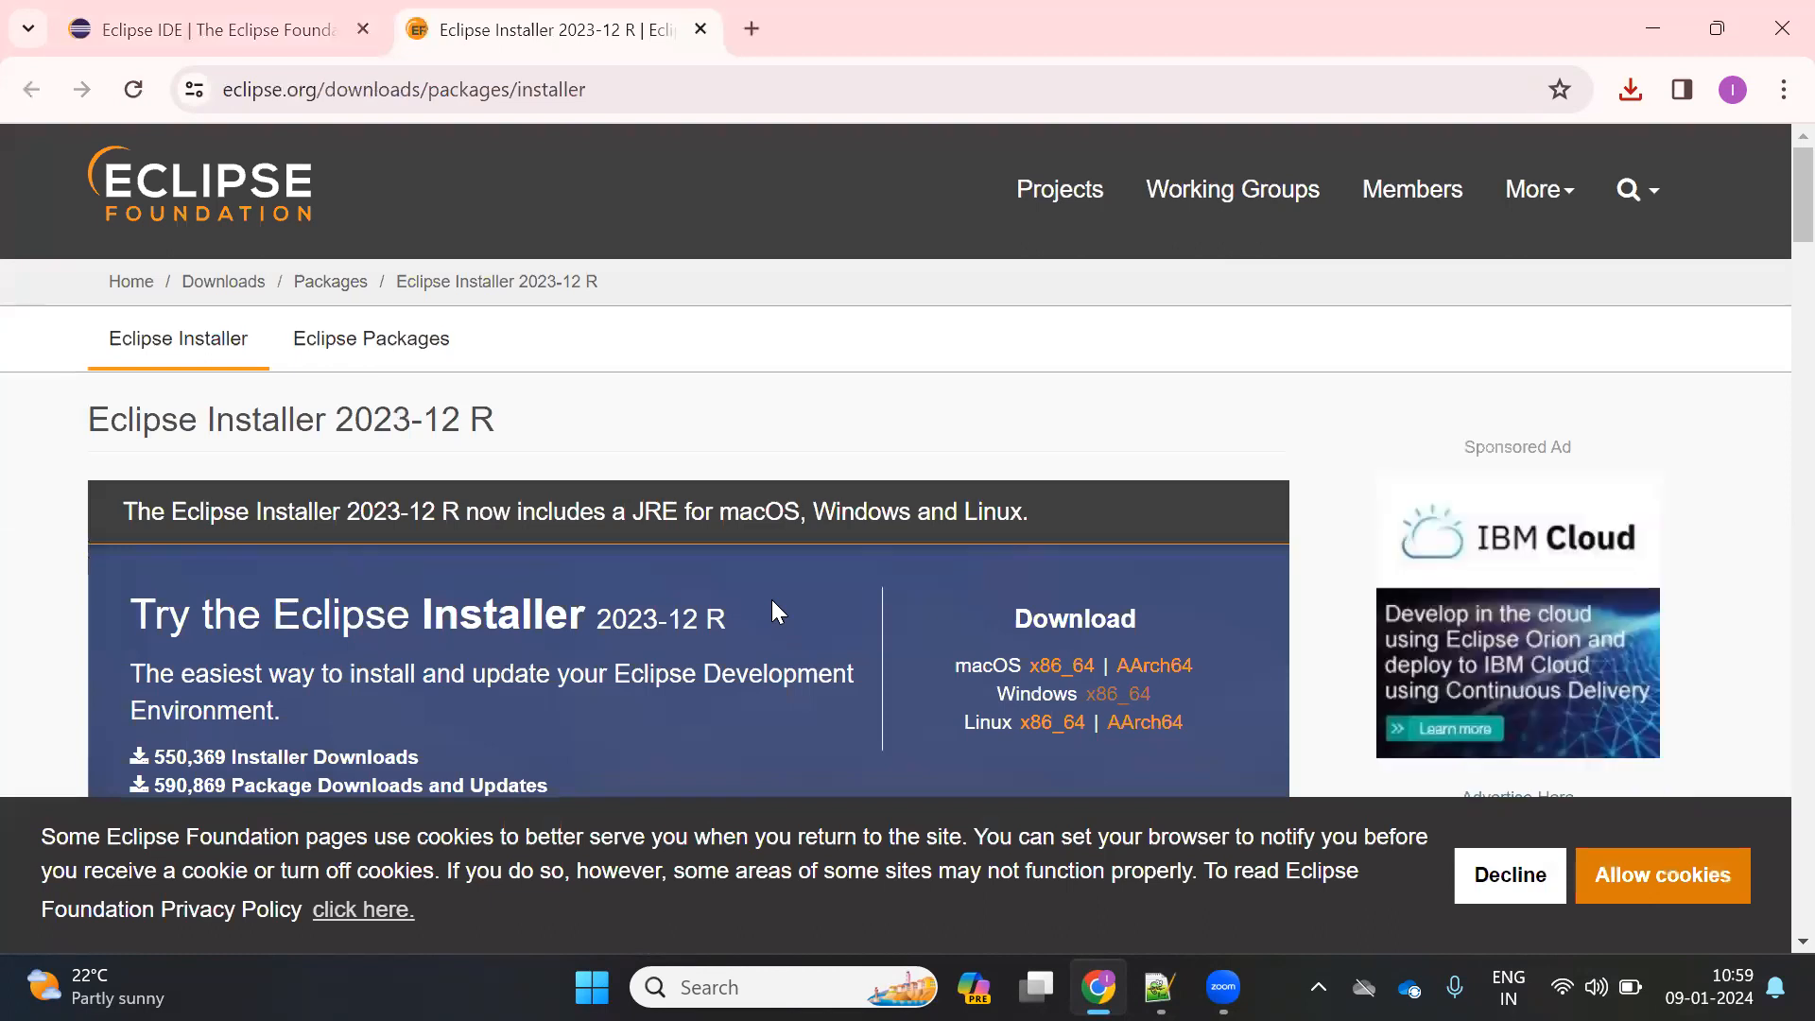
scroll(951, 556, "down", 1)
scroll(951, 555, "down", 4)
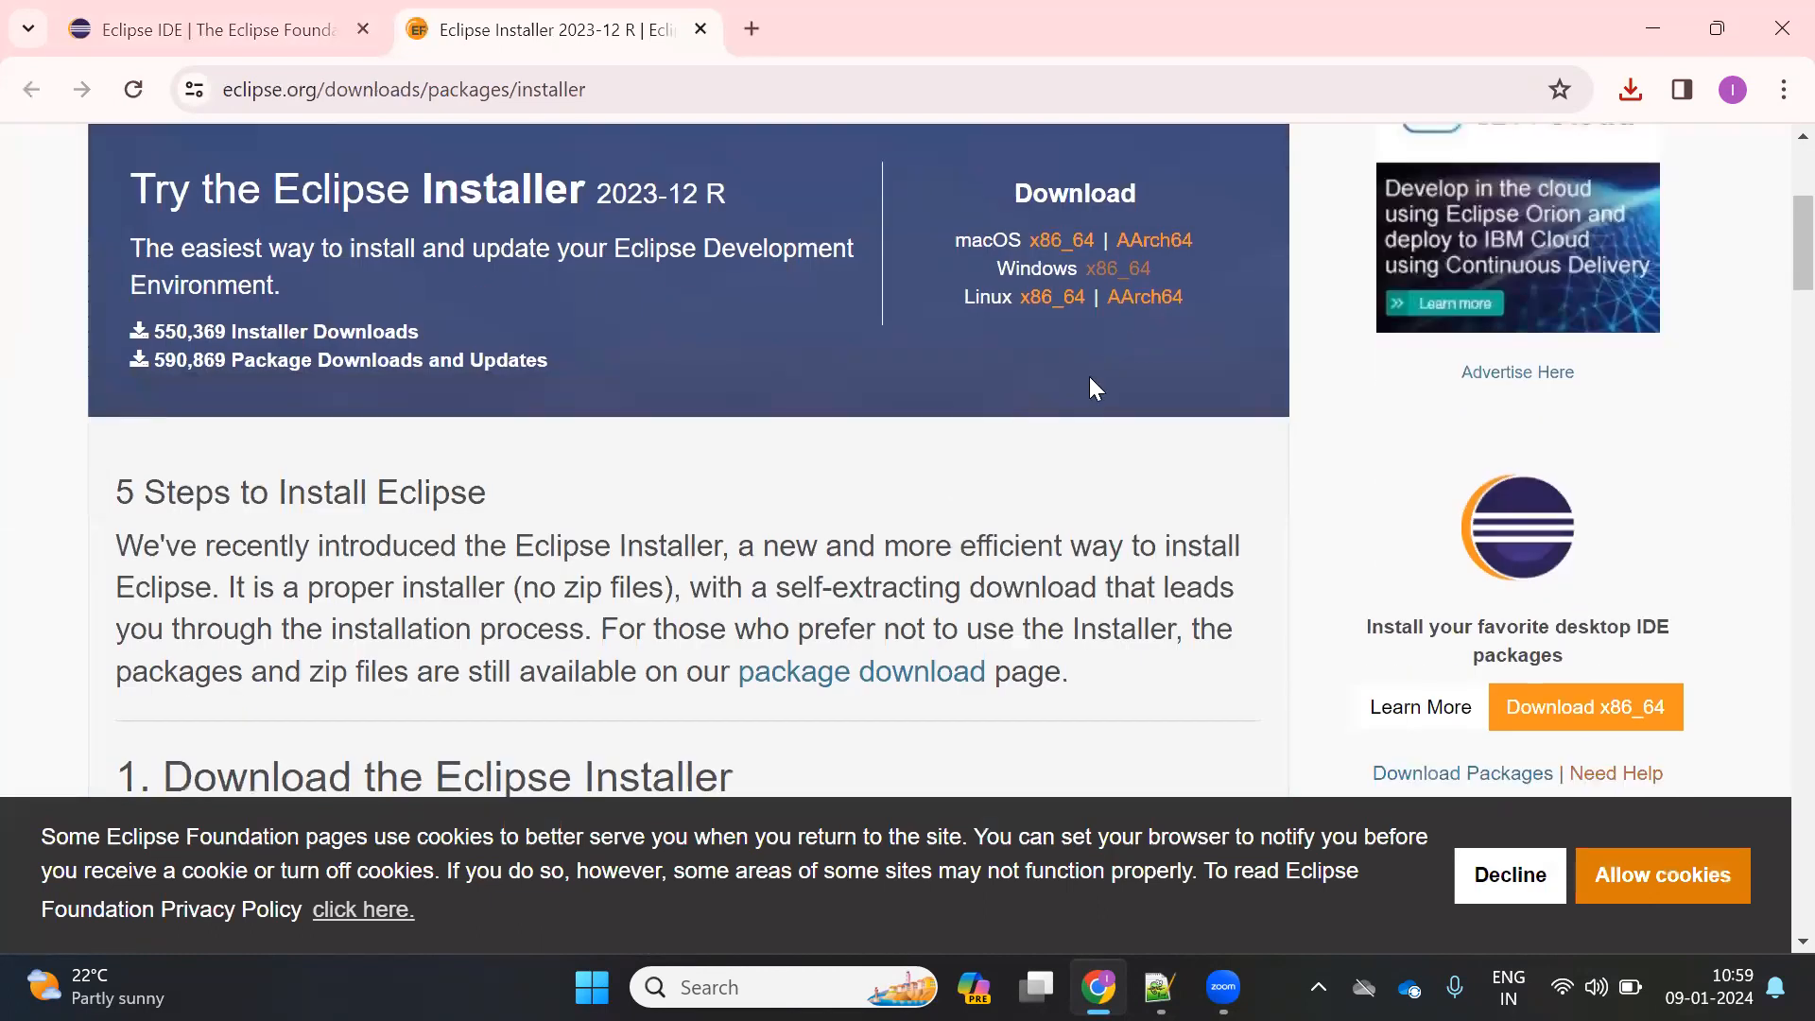
scroll(1087, 380, "up", 2)
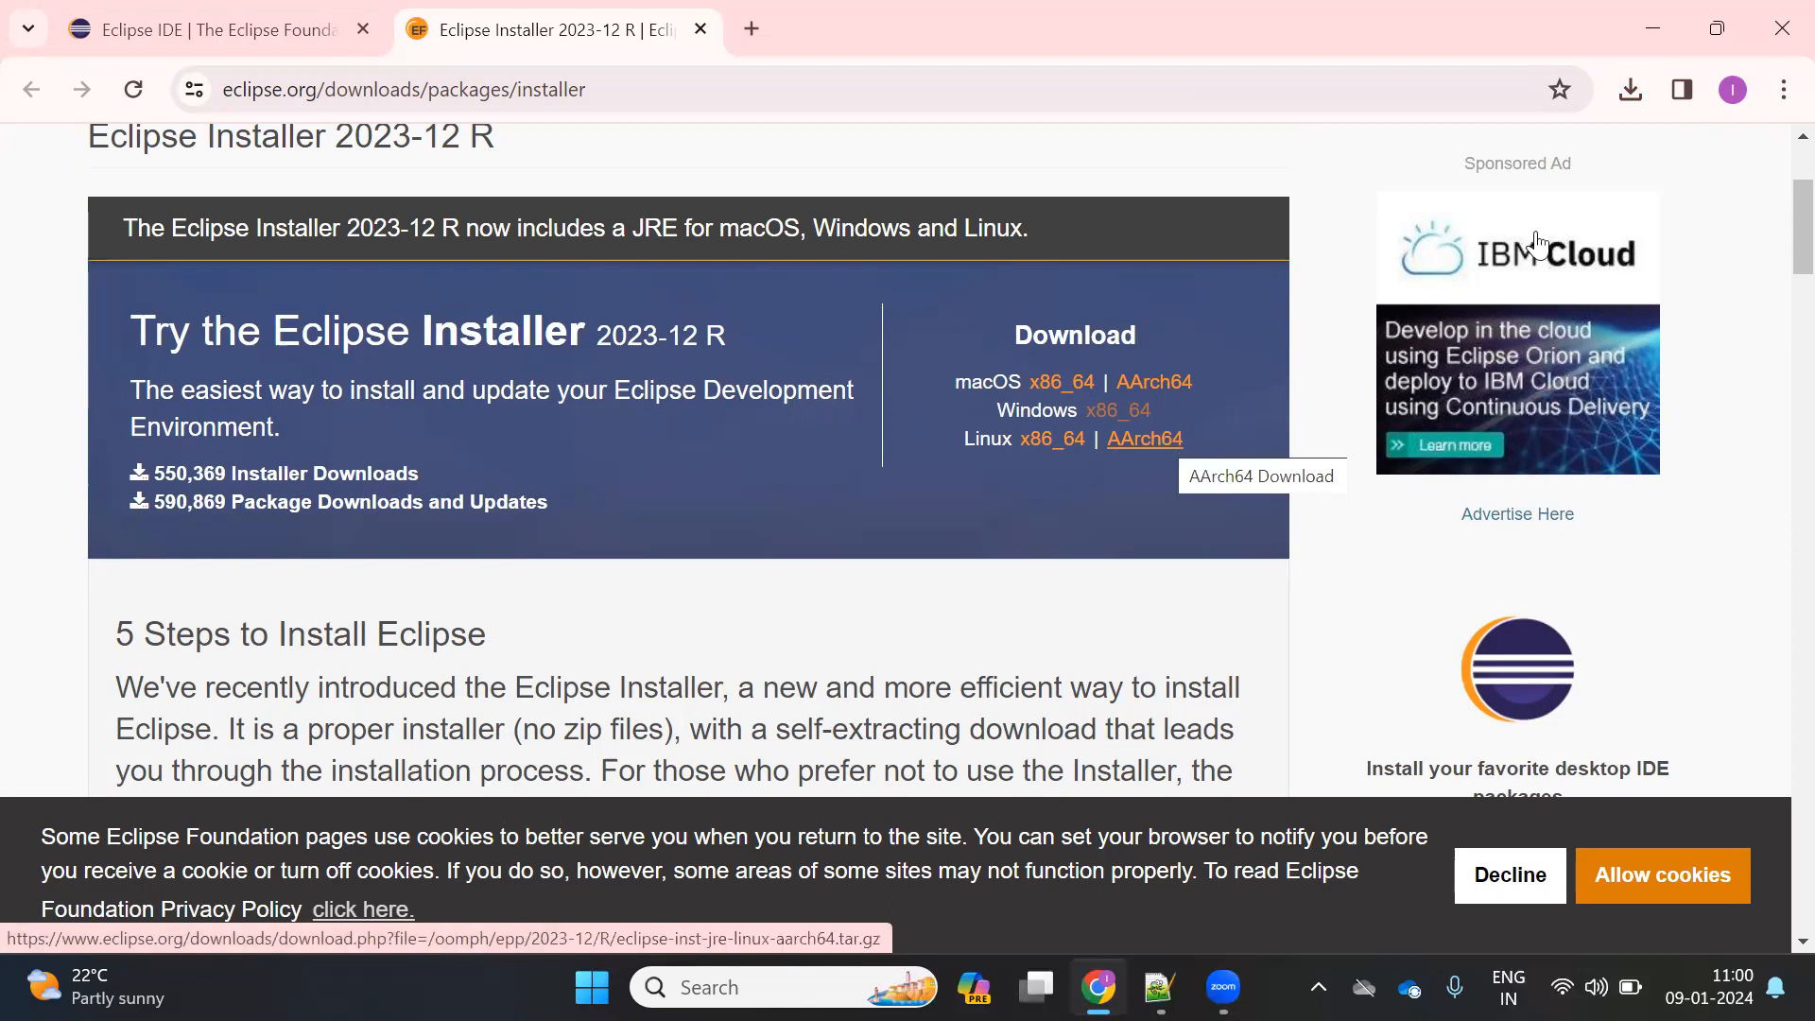
Step: Run the downloaded Eclipse installer from the browser's recent downloads
left_click(1631, 90)
mouse_move(1426, 225)
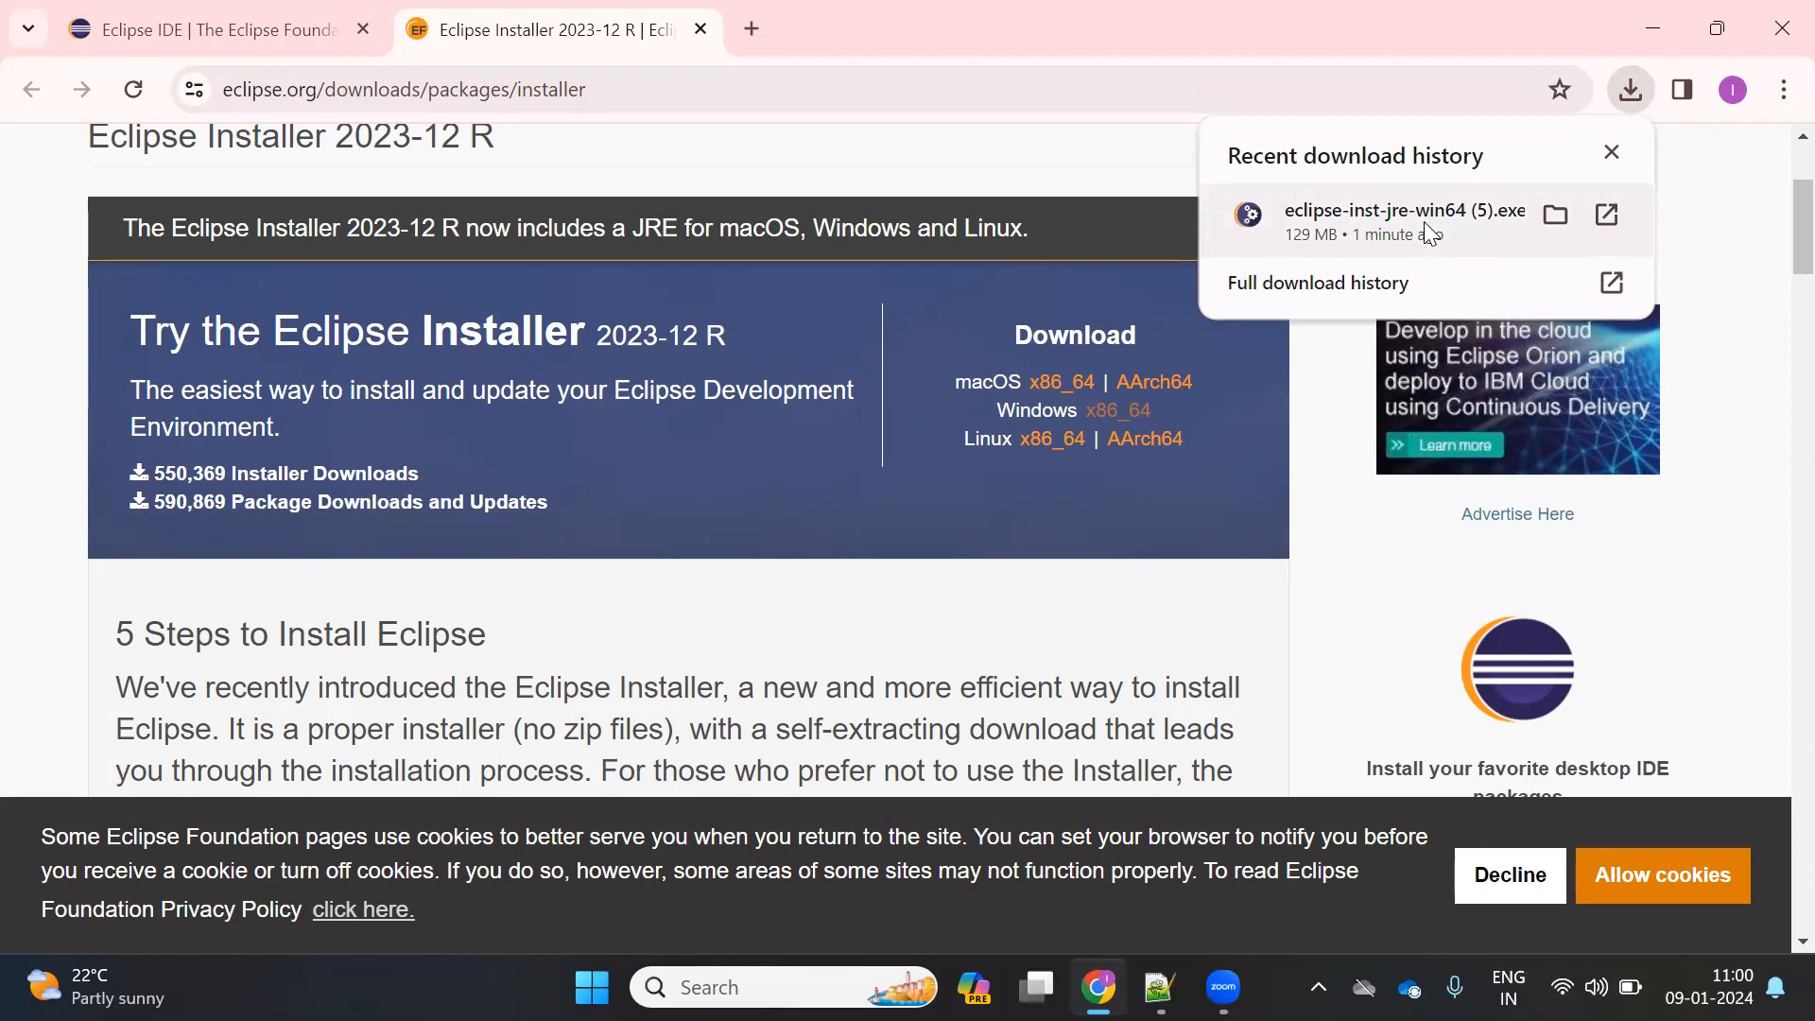
left_click(1426, 225)
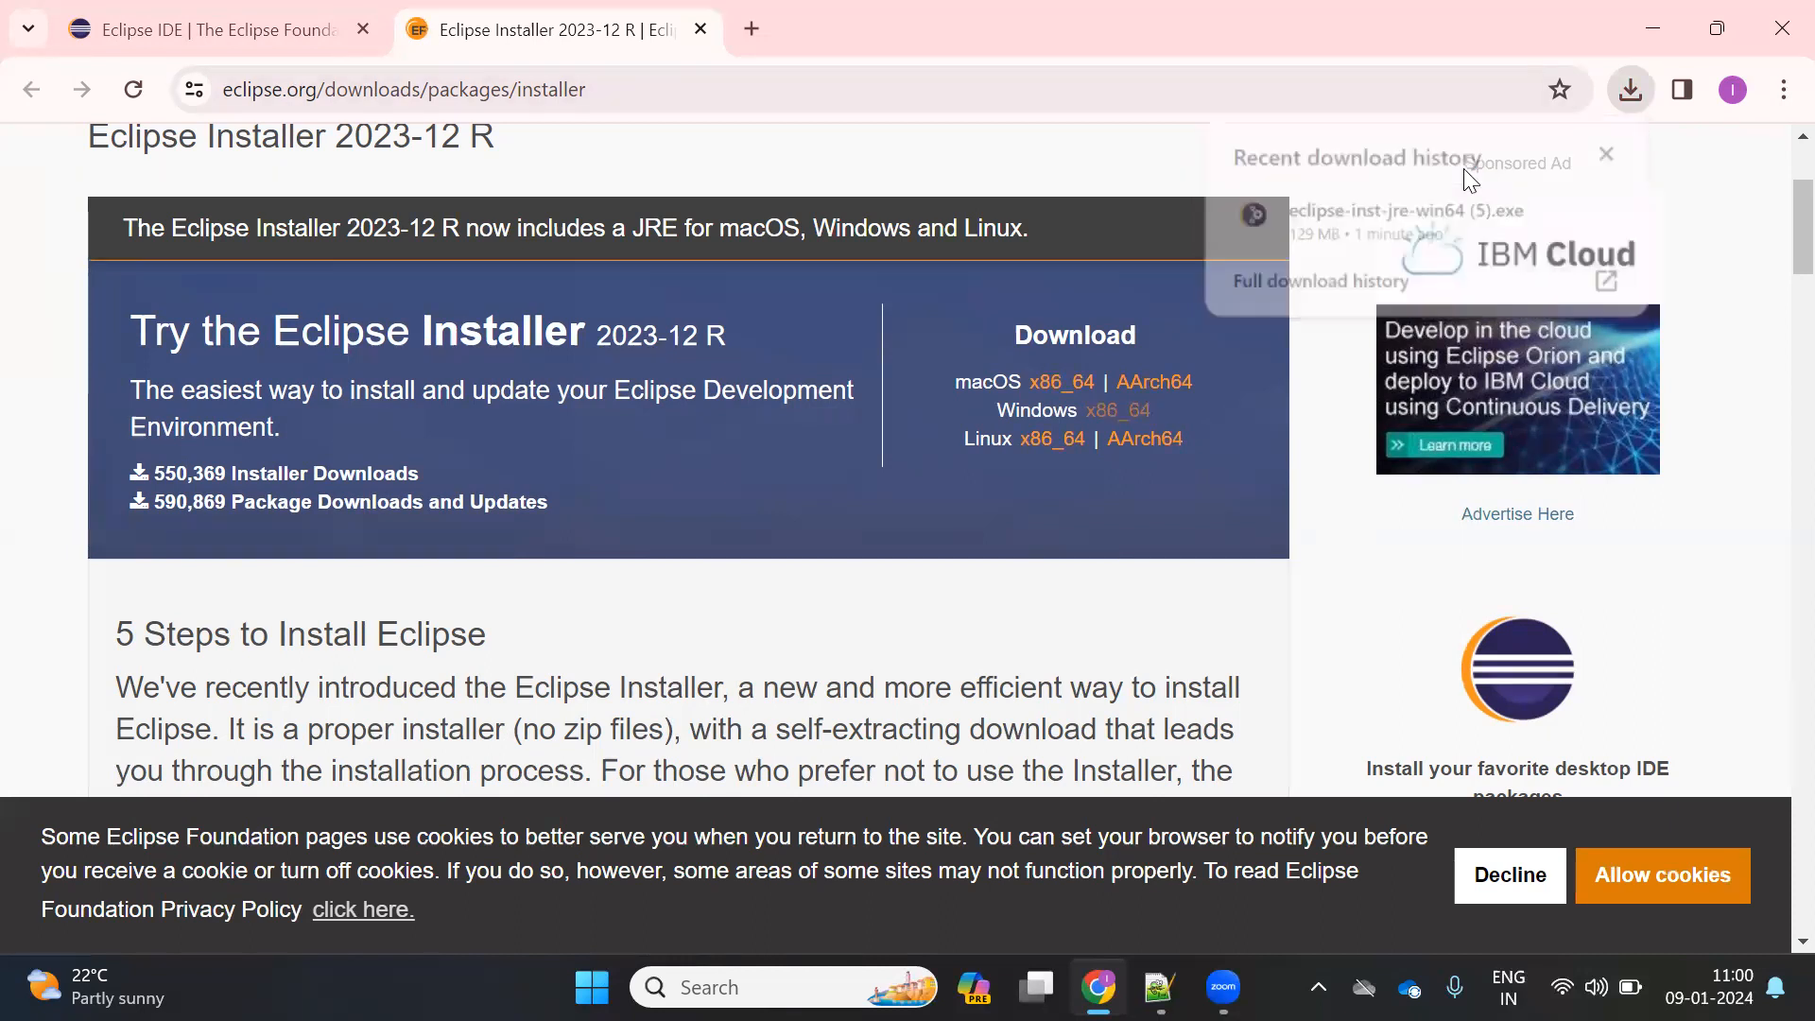
left_click(1639, 91)
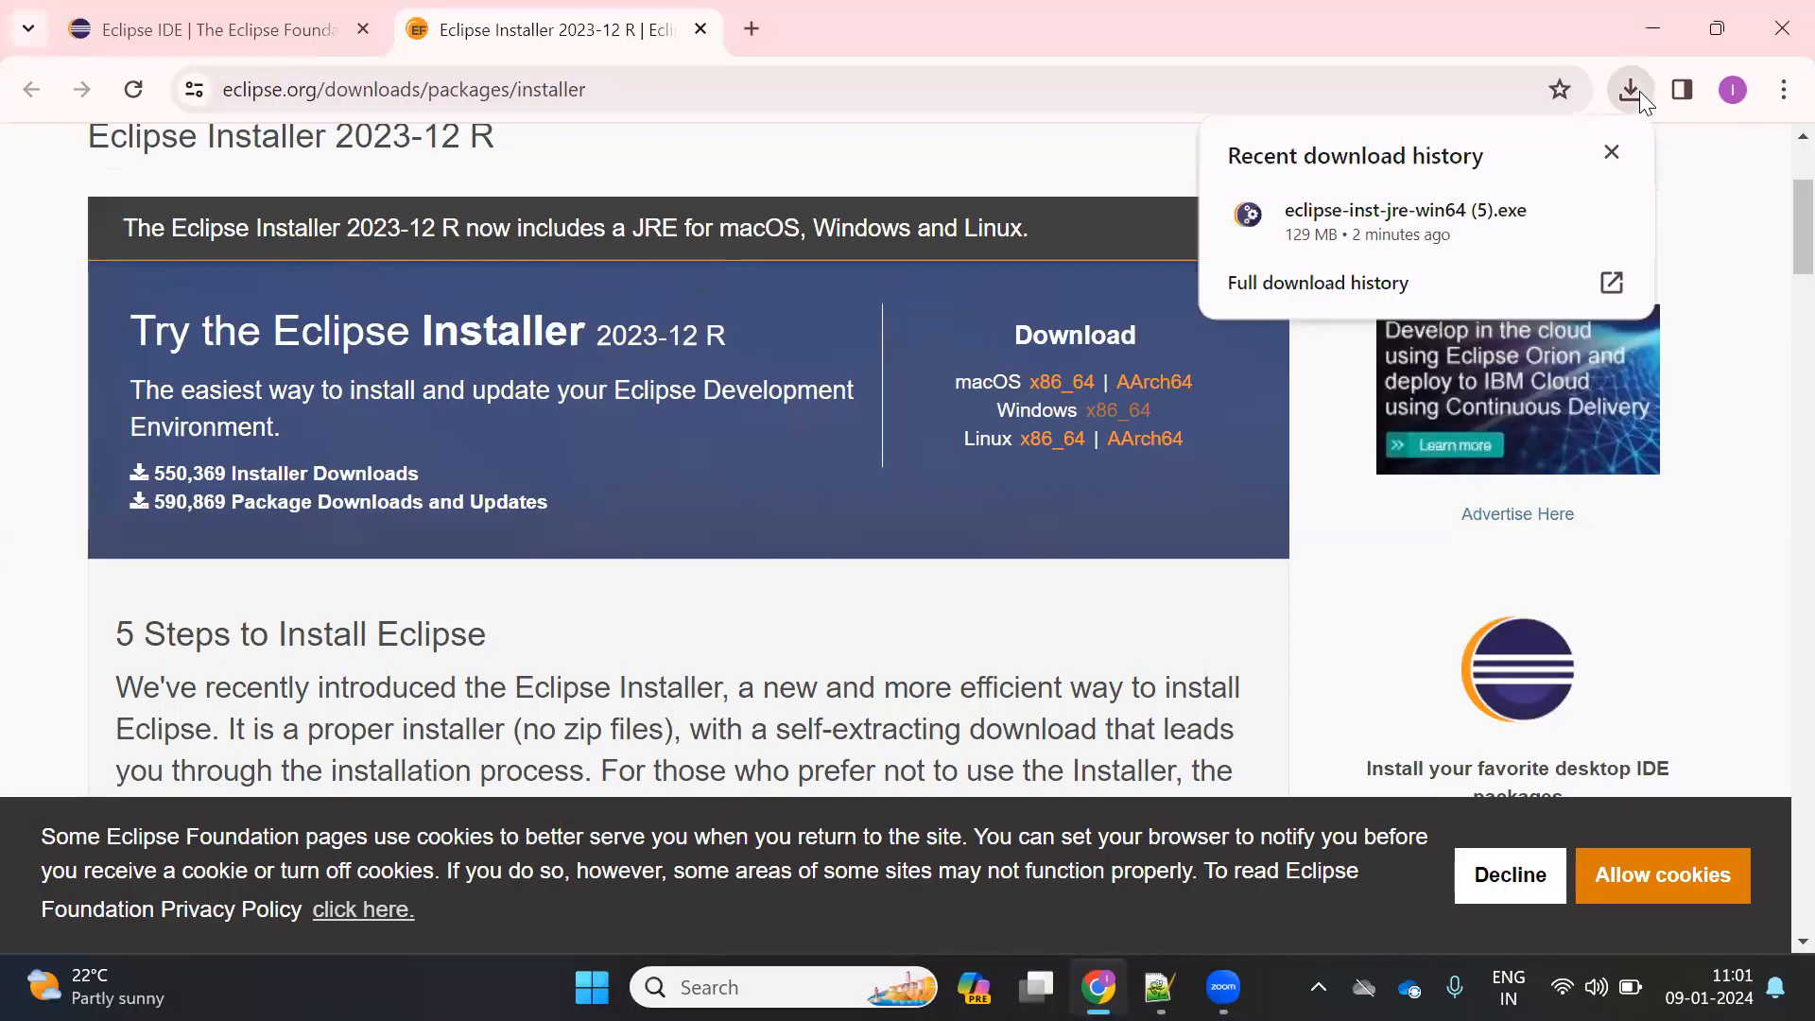
left_click(1424, 239)
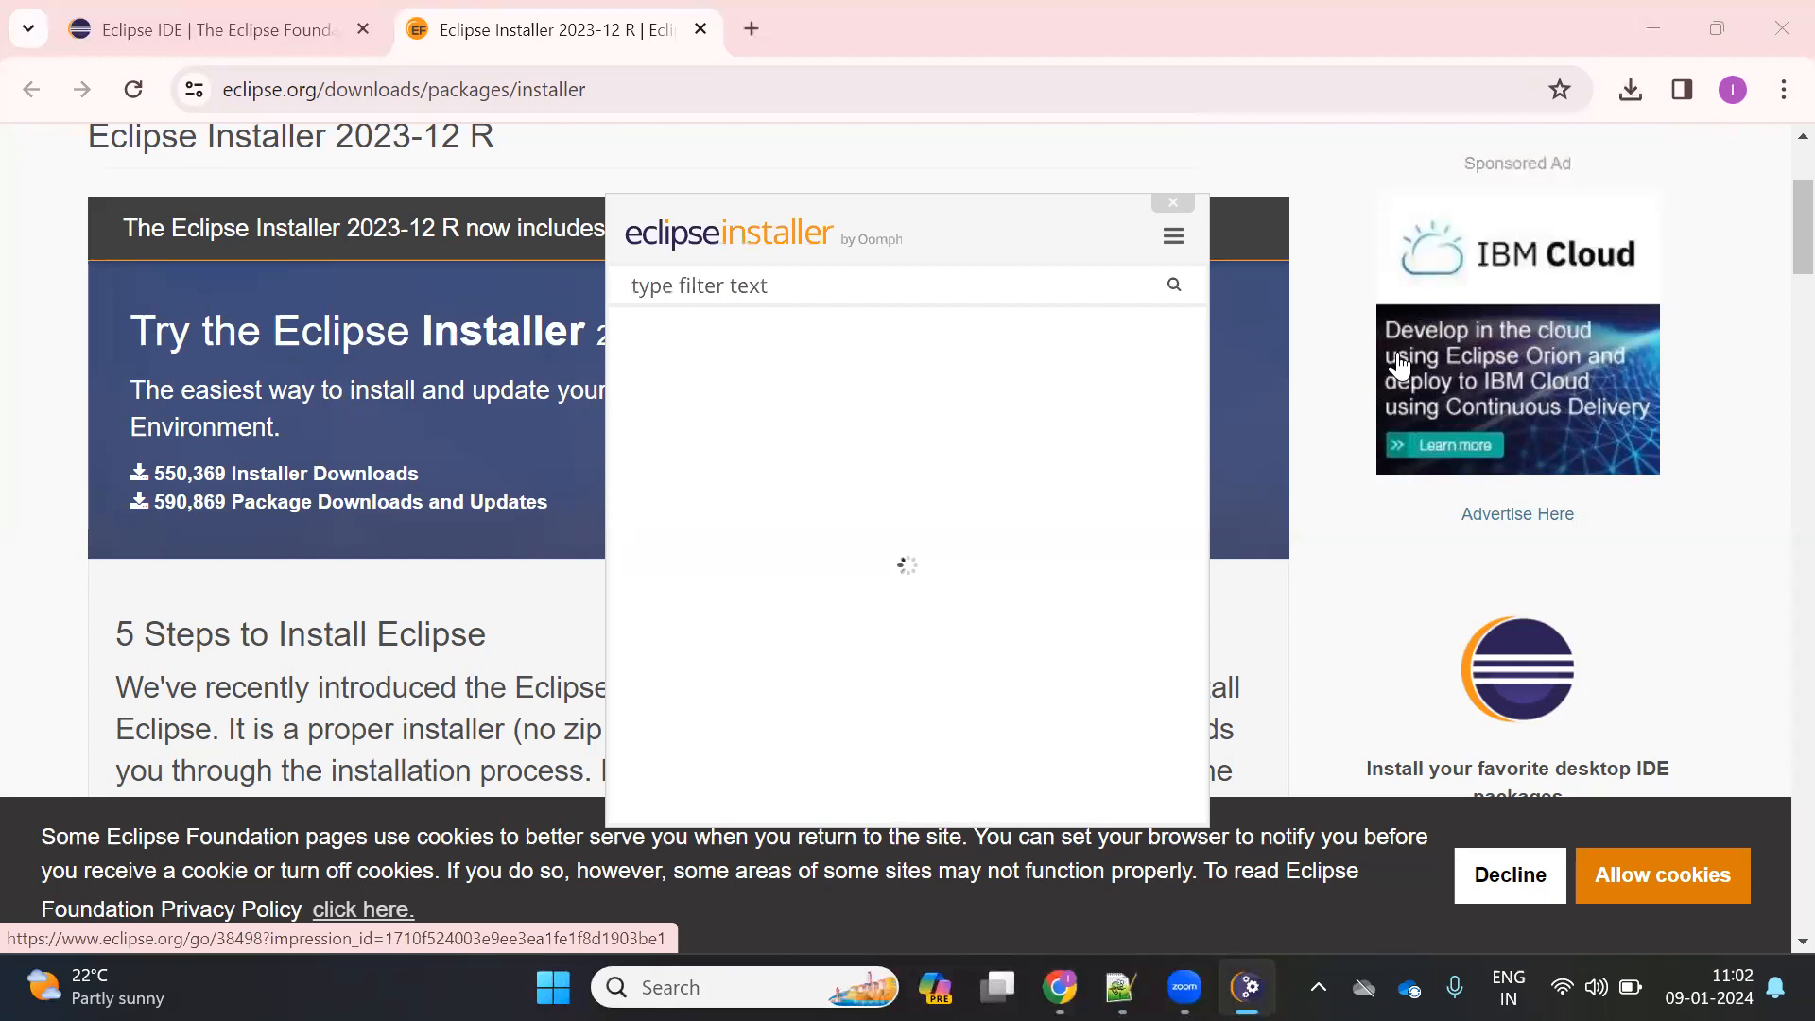
Step: Minimize the browser, shift the Eclipse installer window slightly and look through its list of IDE packages
left_click(1659, 27)
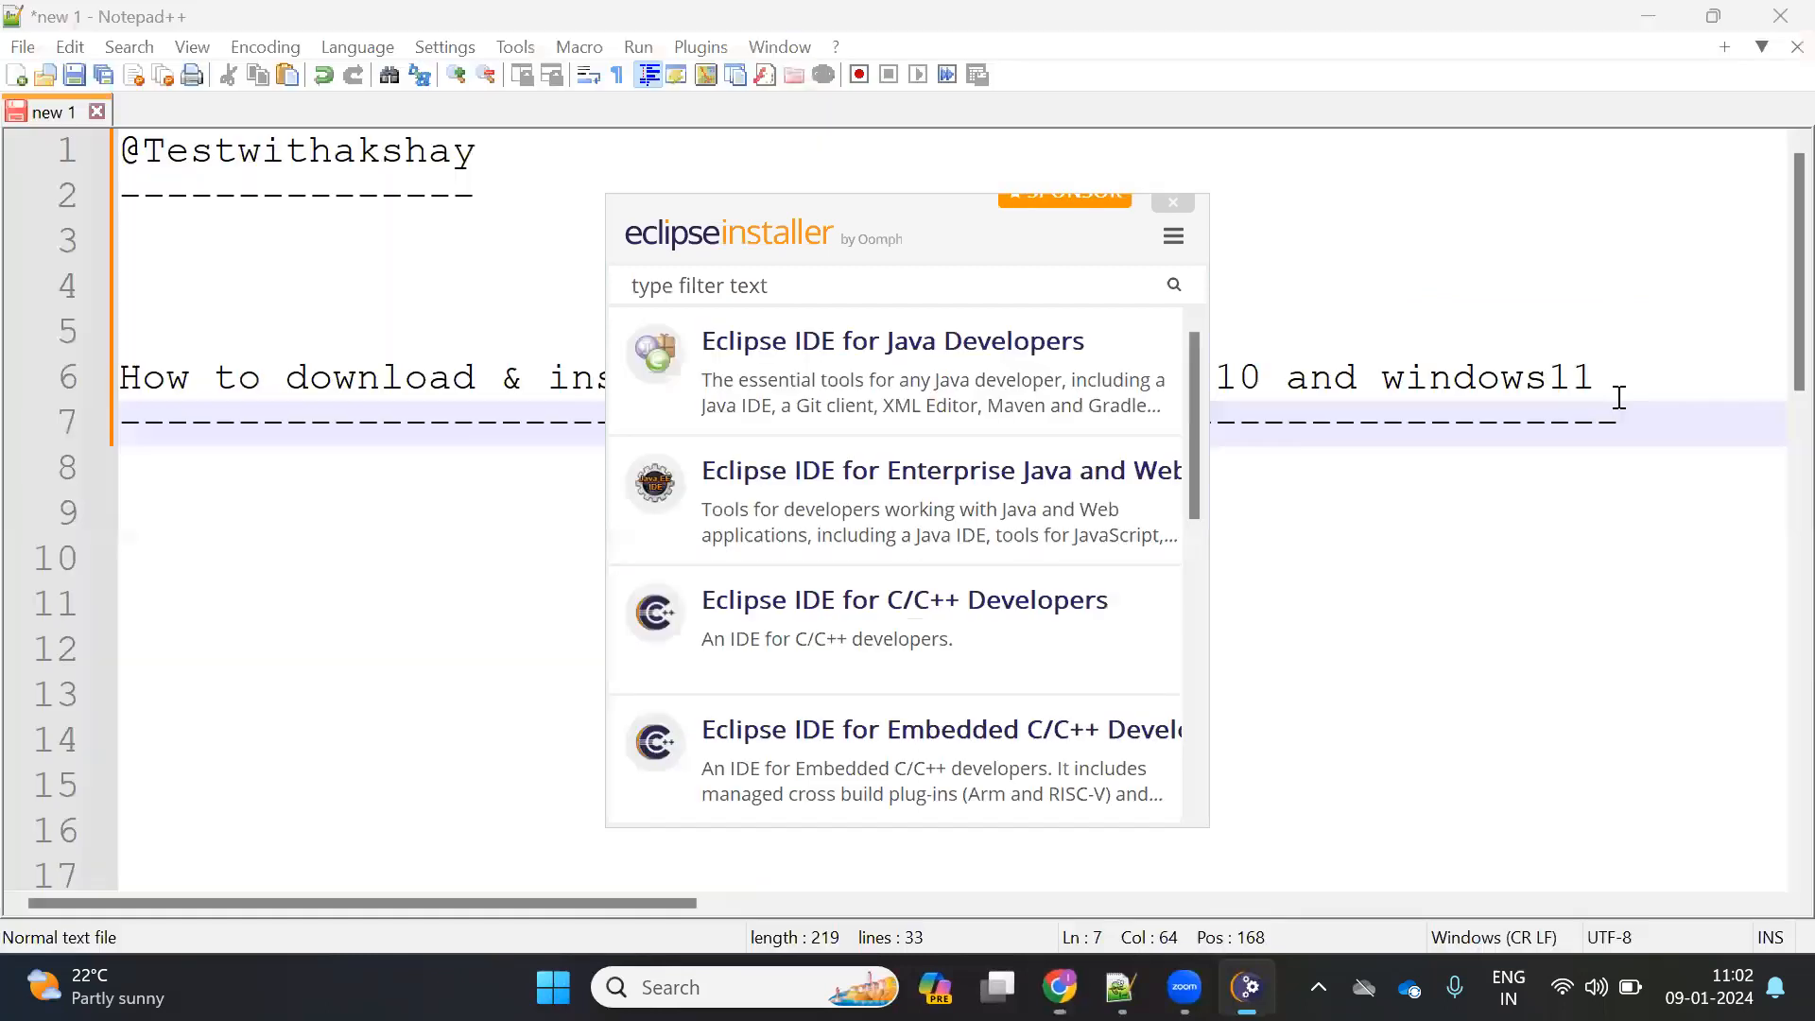
left_click_drag(839, 237, 880, 249)
scroll(965, 624, "down", 3)
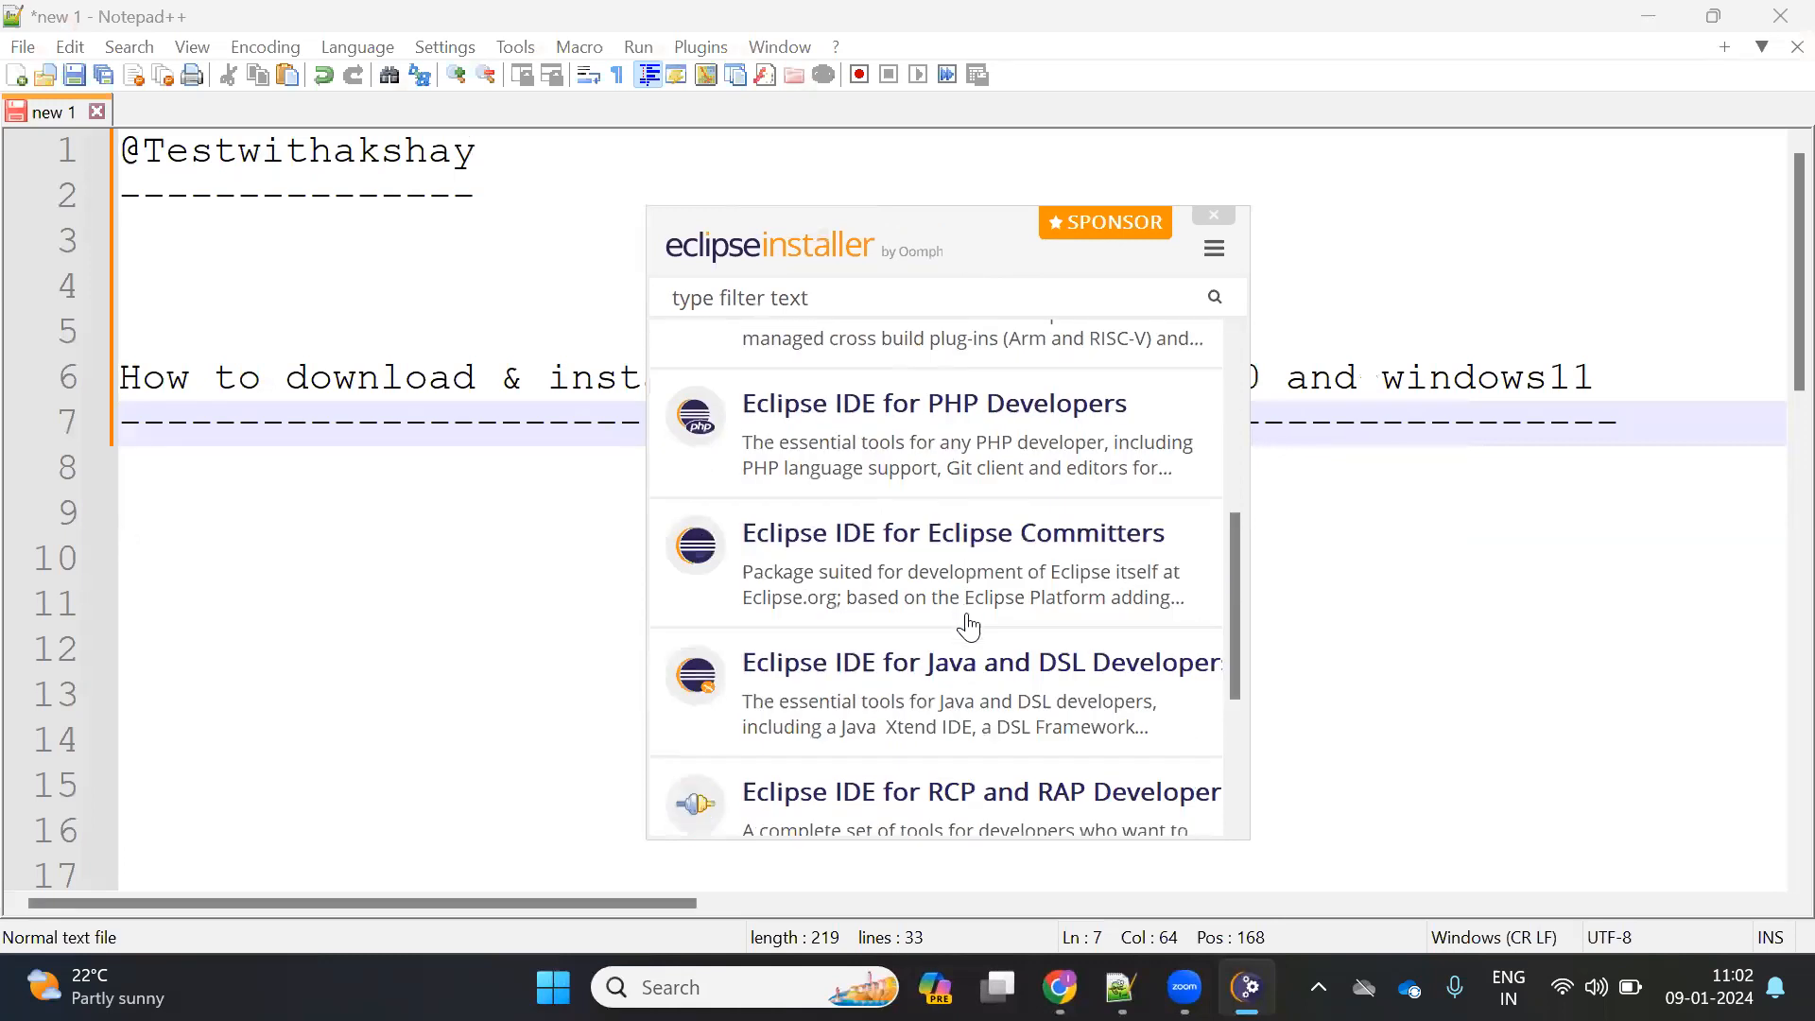
scroll(969, 626, "up", 3)
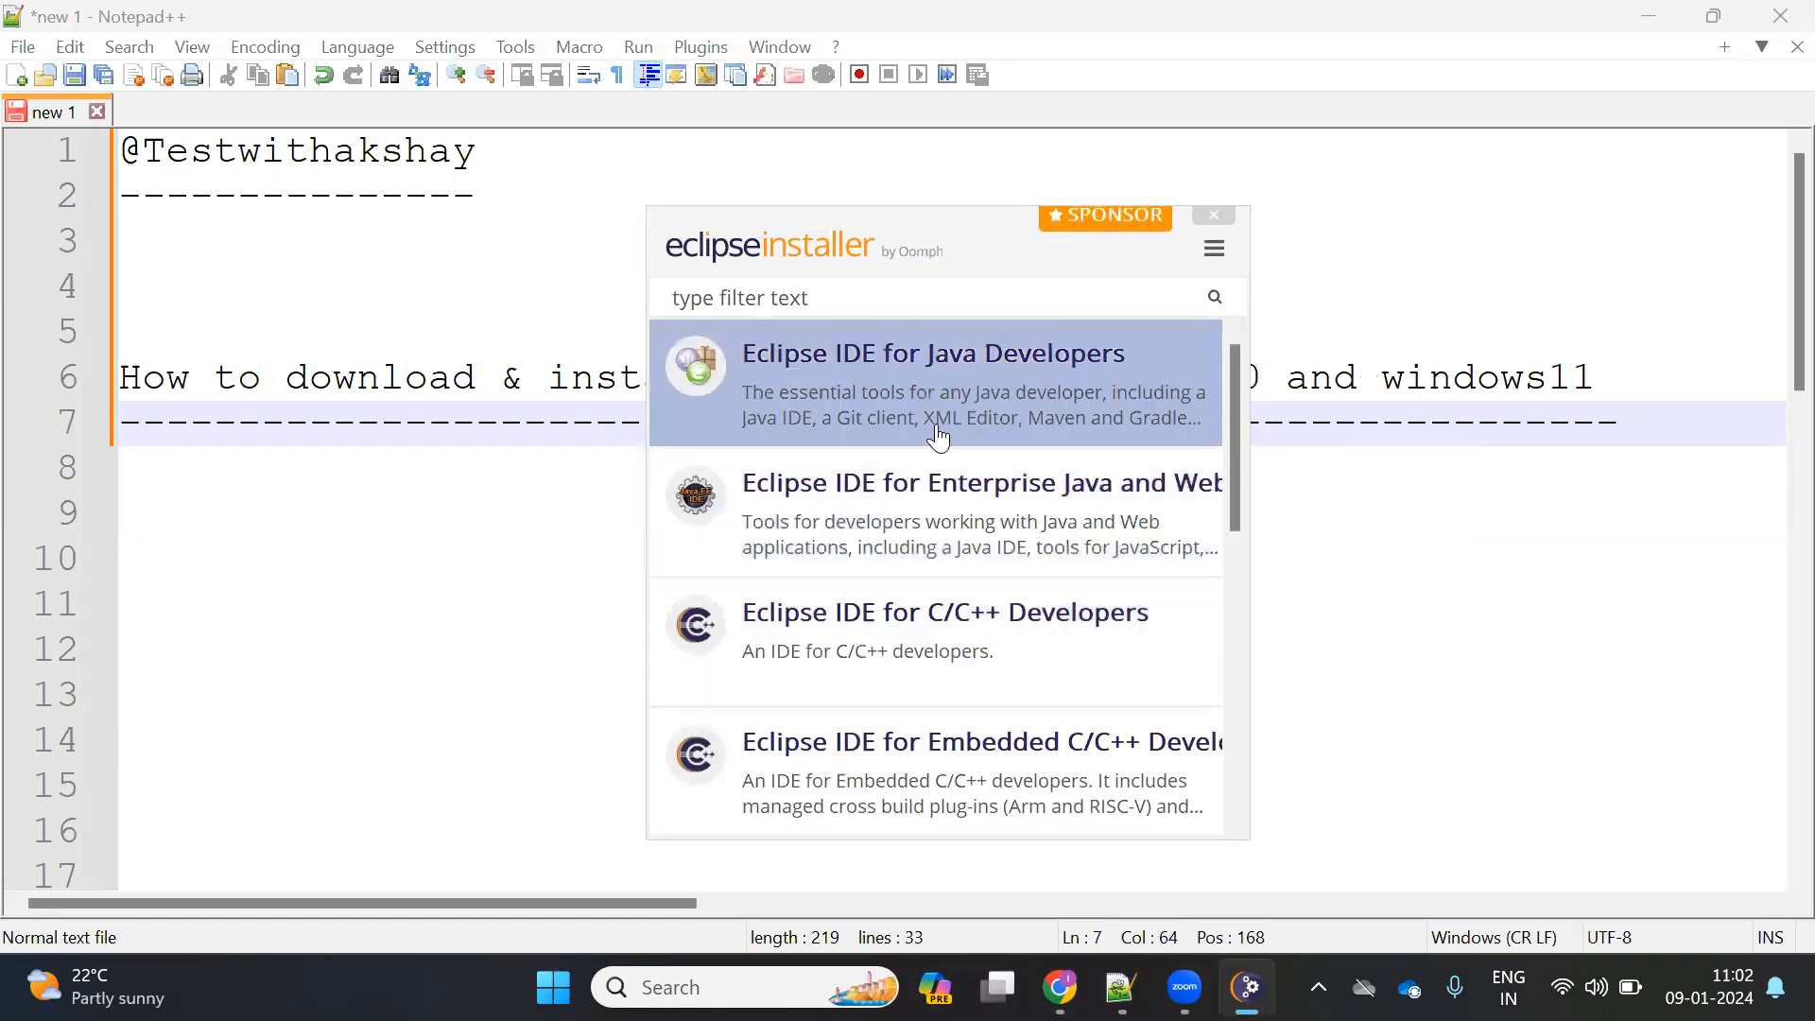
Step: Install Eclipse IDE for Java Developers with the preset Java VM, folder and shortcut options, and launch it
left_click(990, 401)
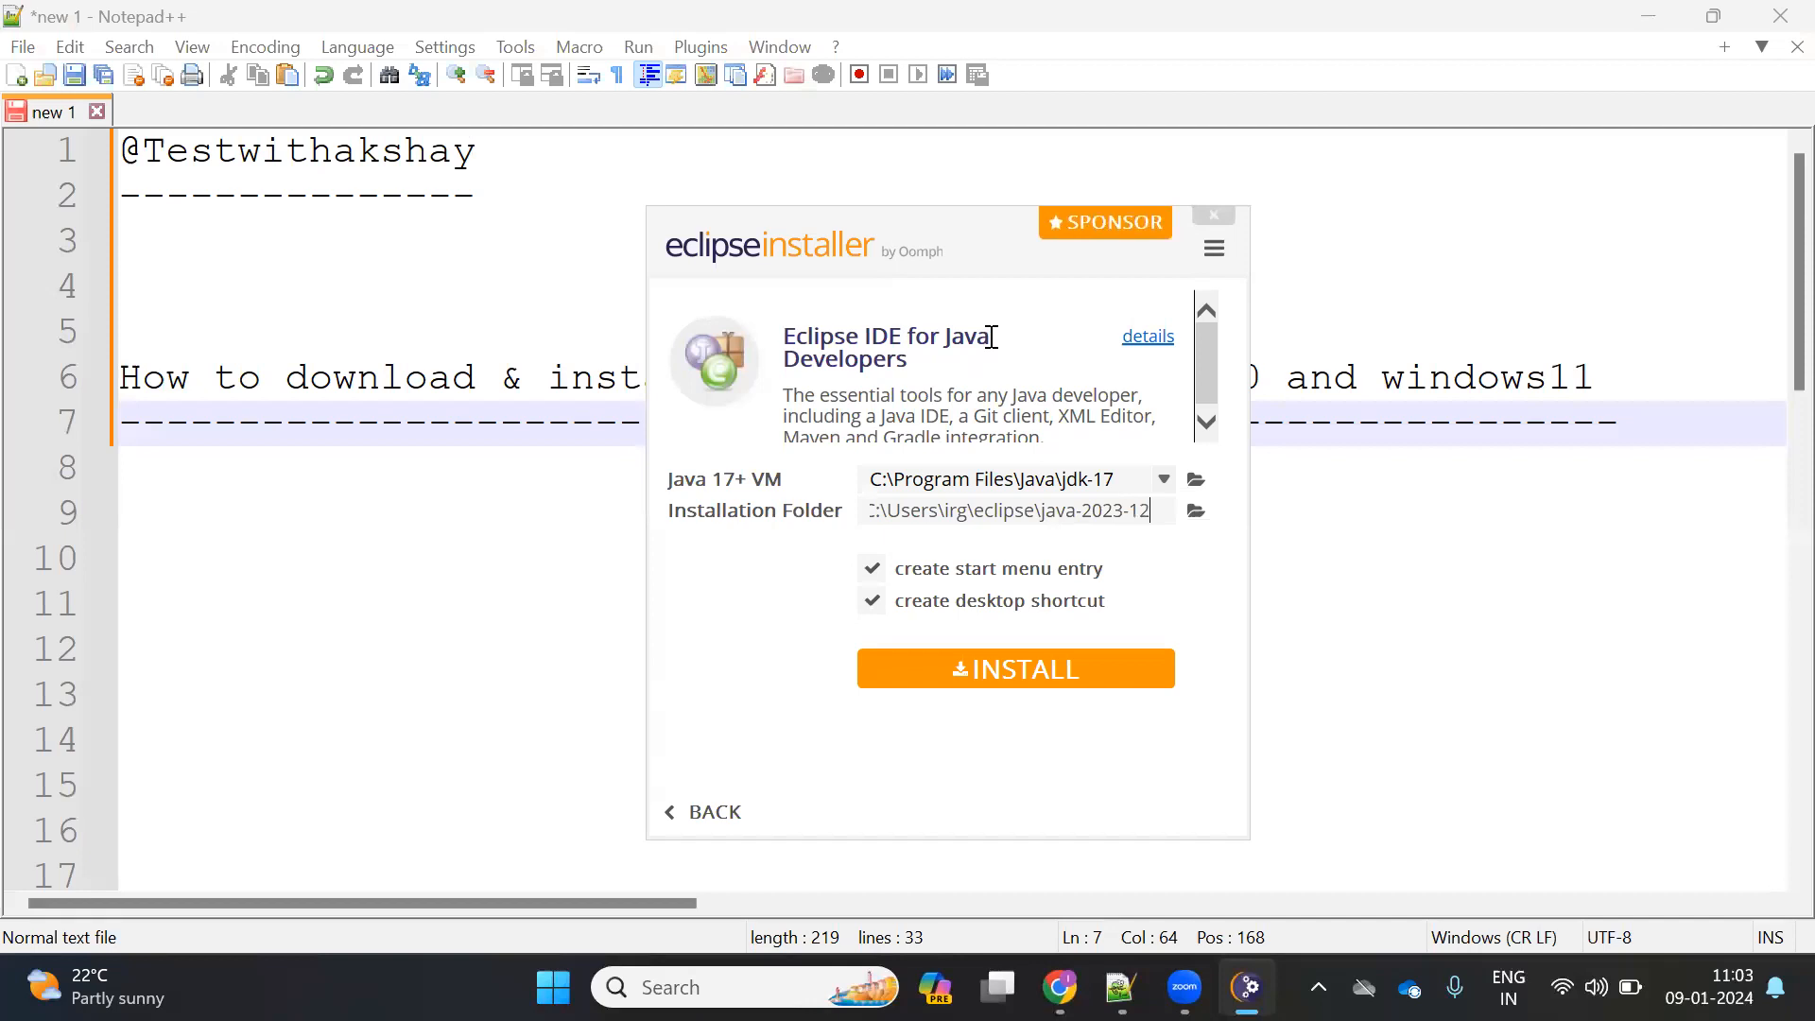
left_click(1029, 679)
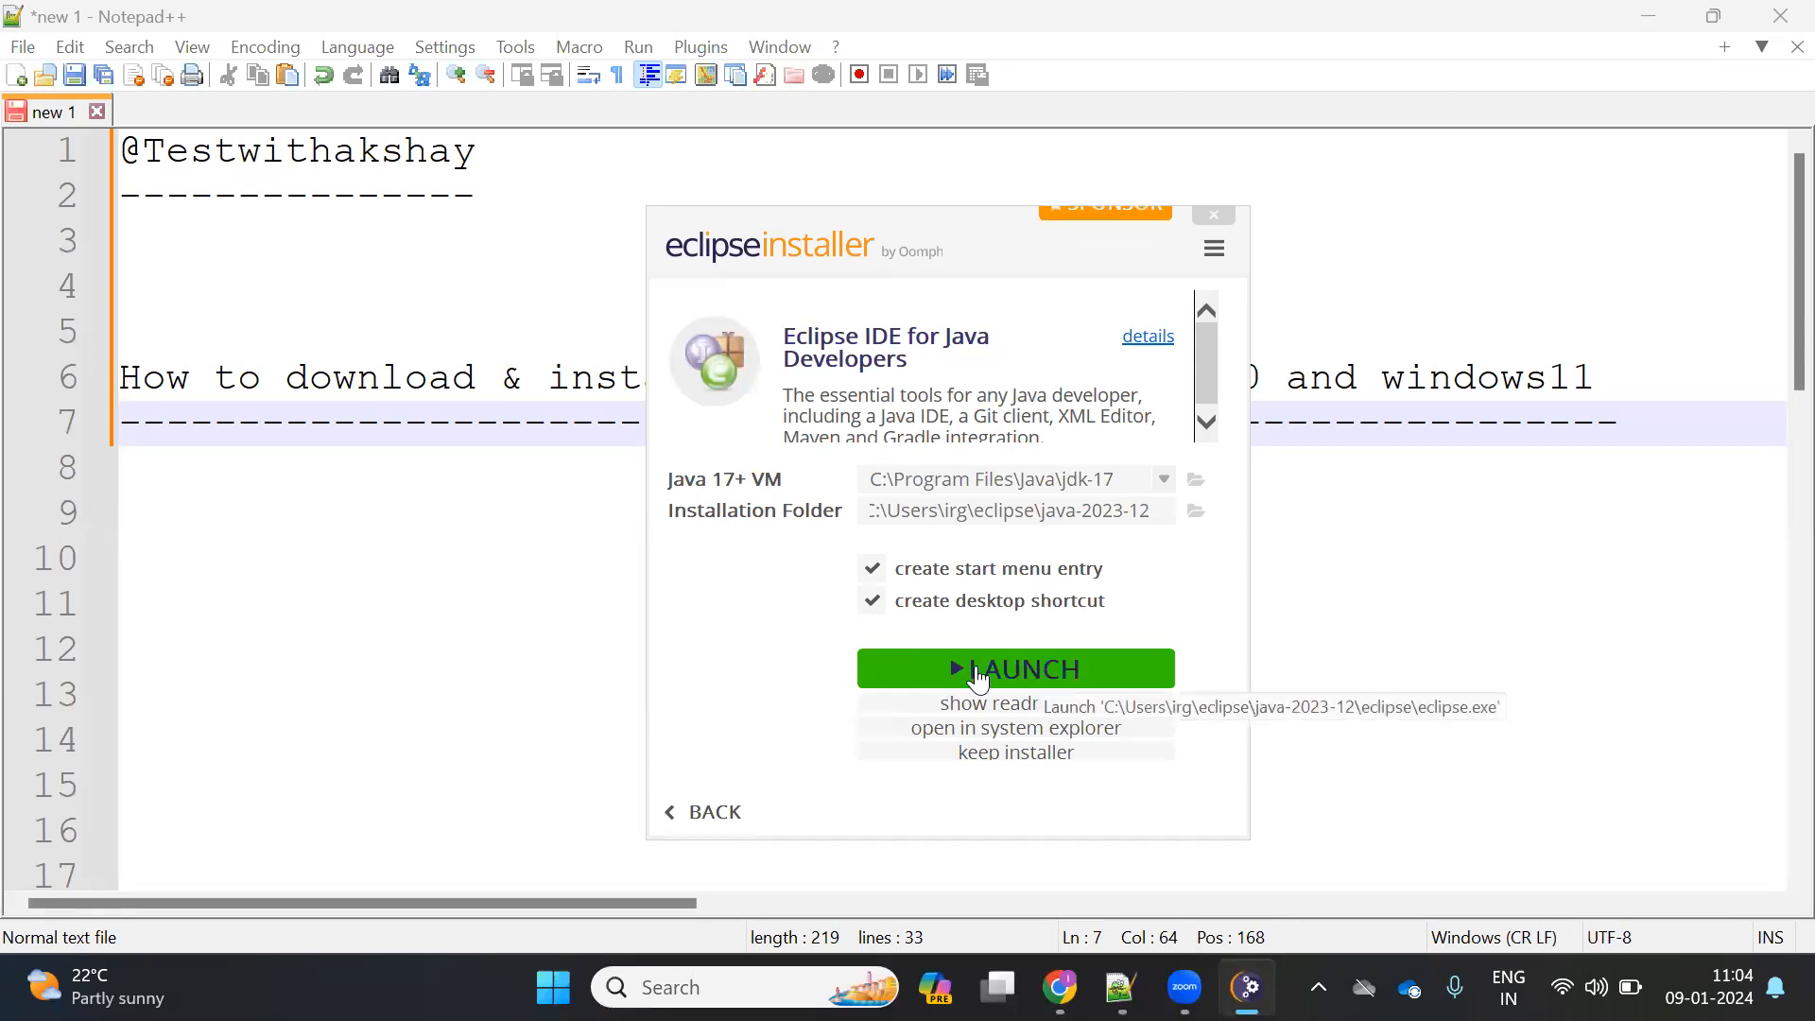
left_click(978, 673)
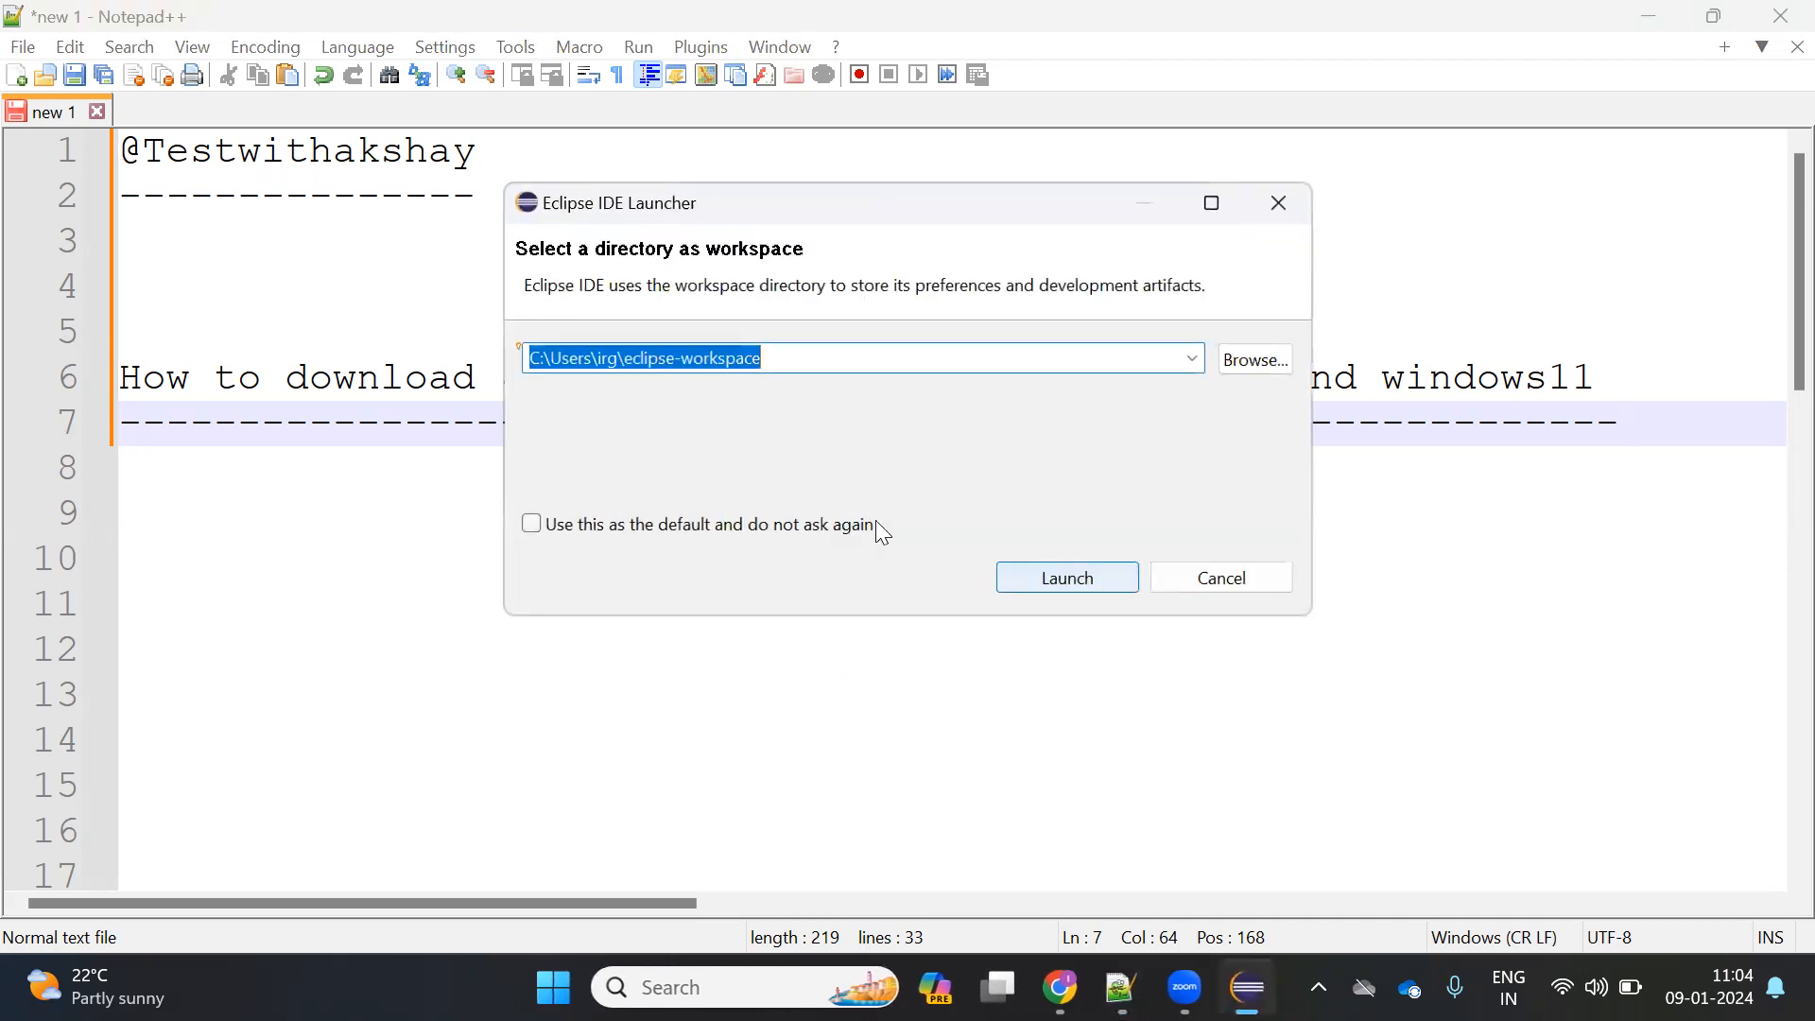
Step: Minimize the Notepad++ window and check the Eclipse launcher's list of previously used workspace folders
left_click(1660, 38)
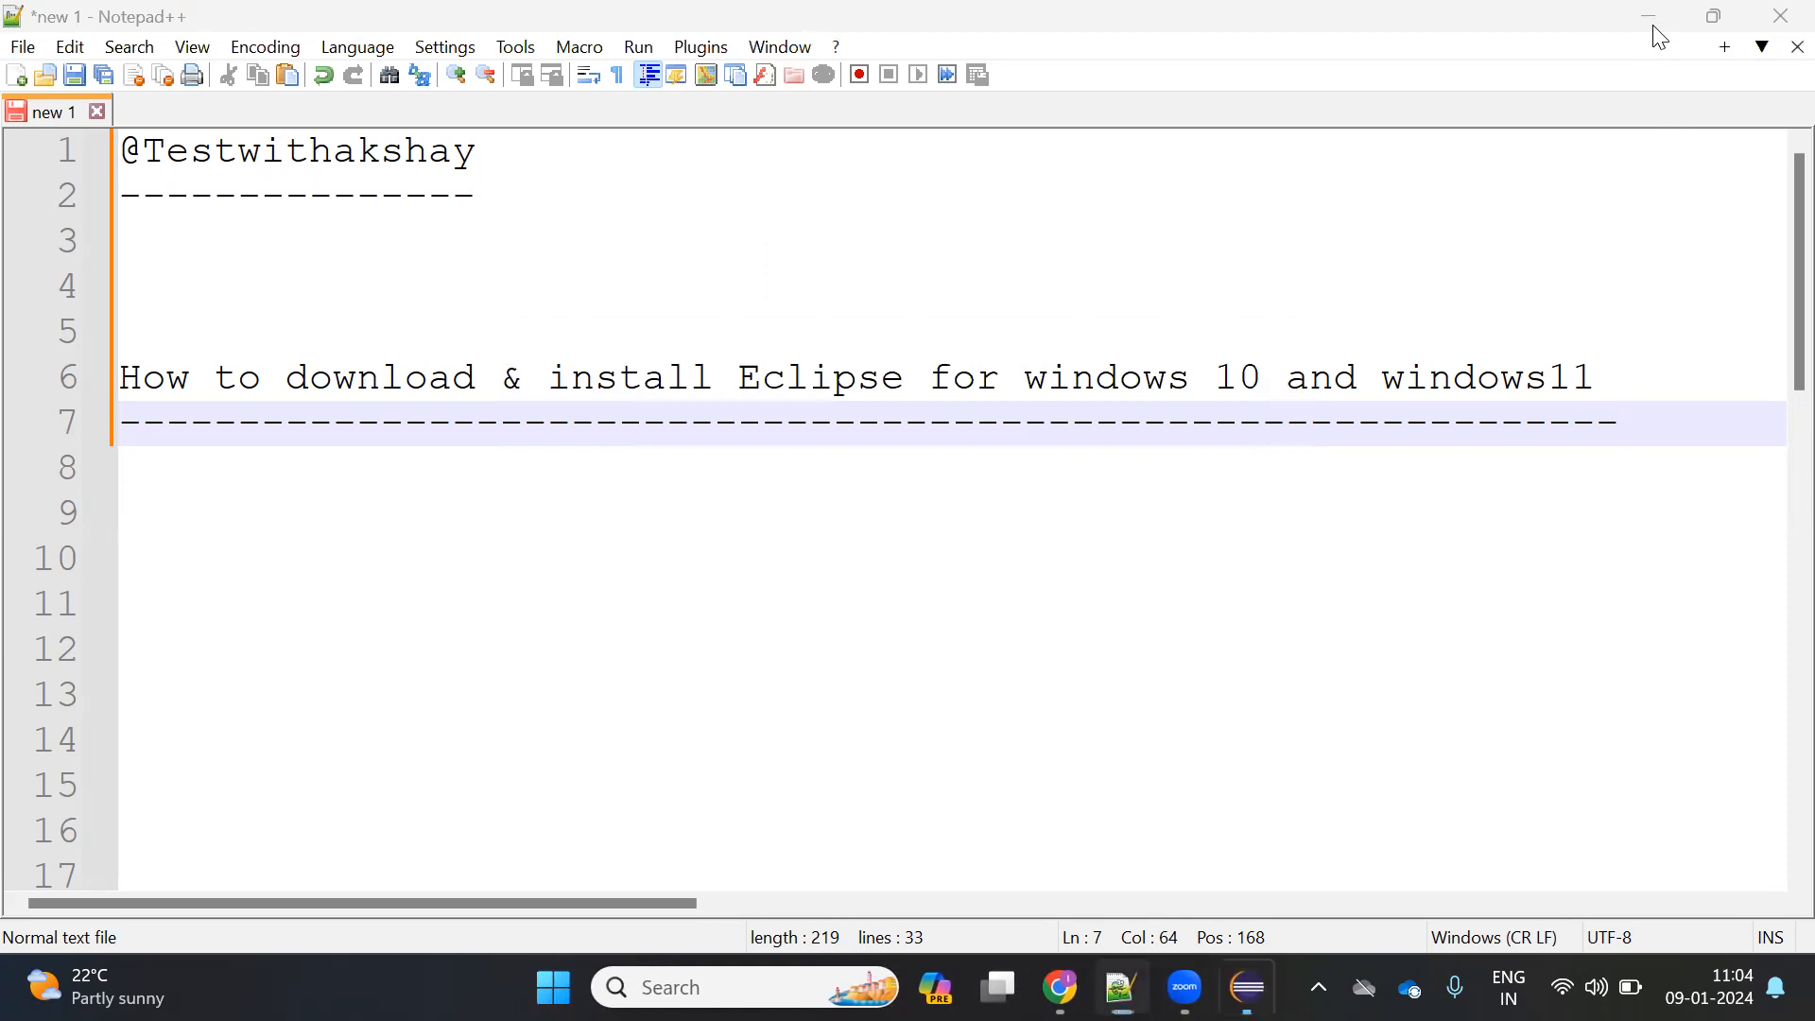
left_click(1656, 28)
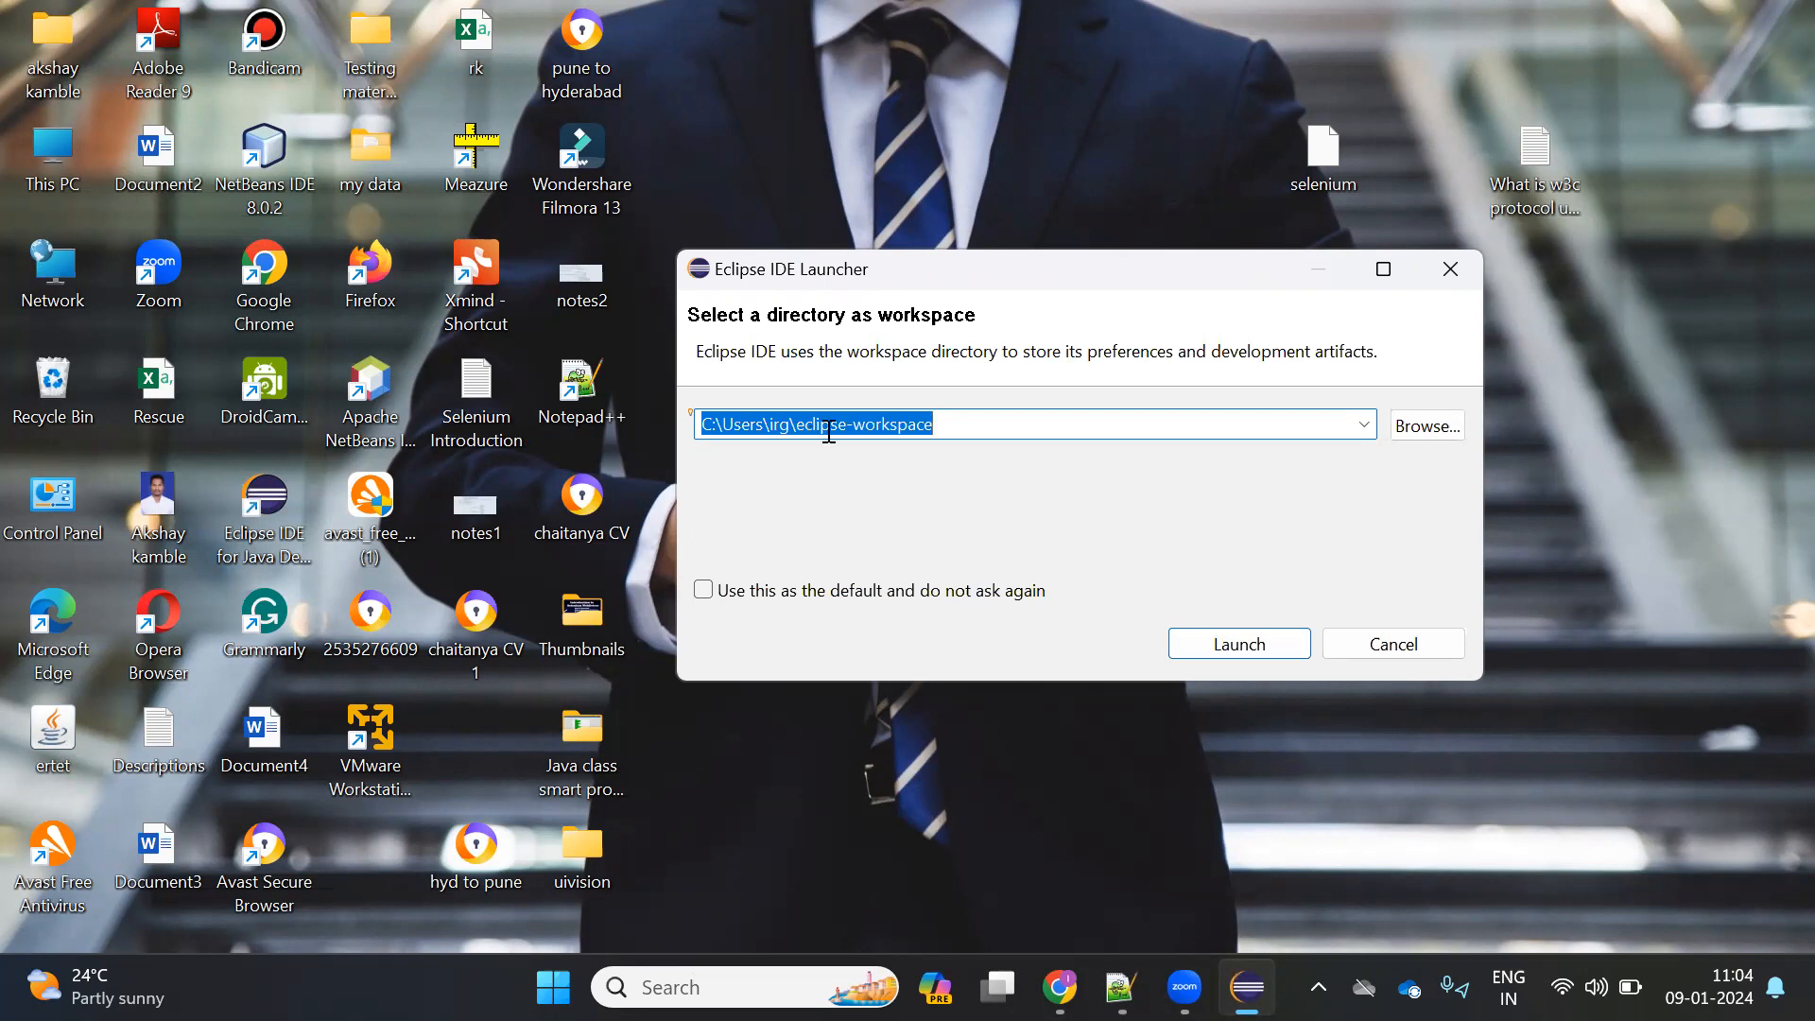
left_click(982, 427)
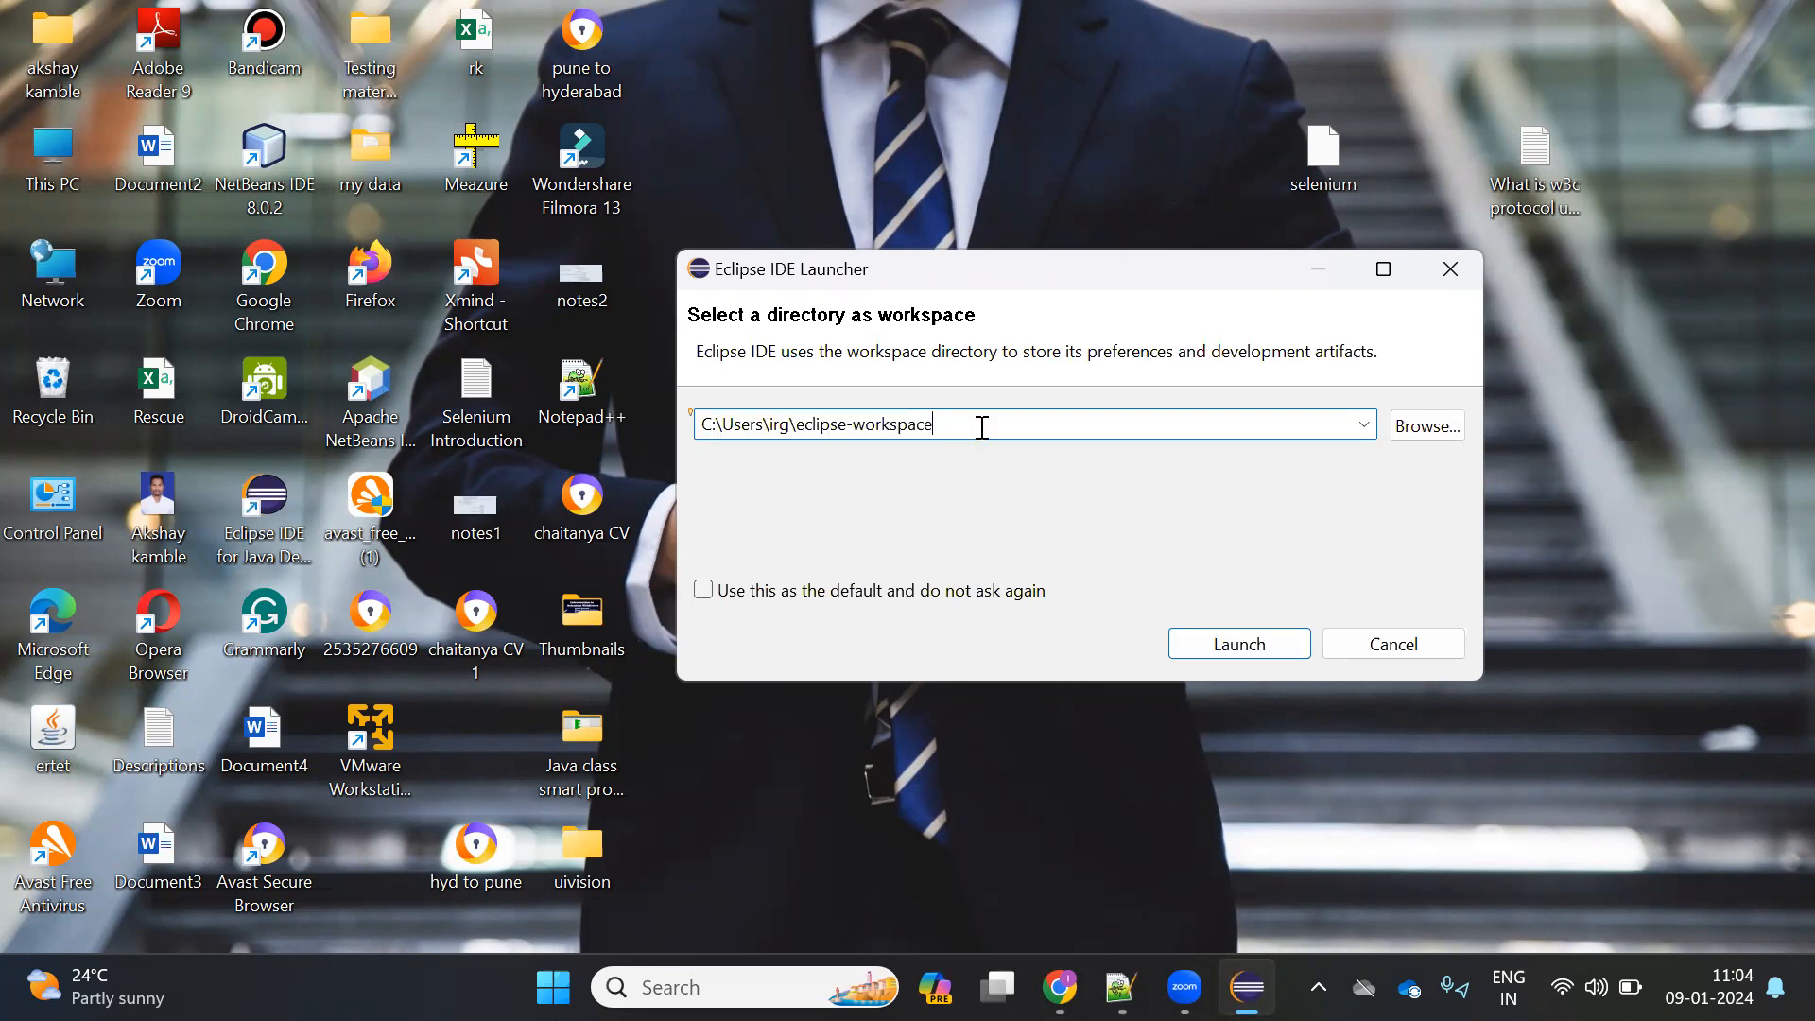
left_click(1373, 426)
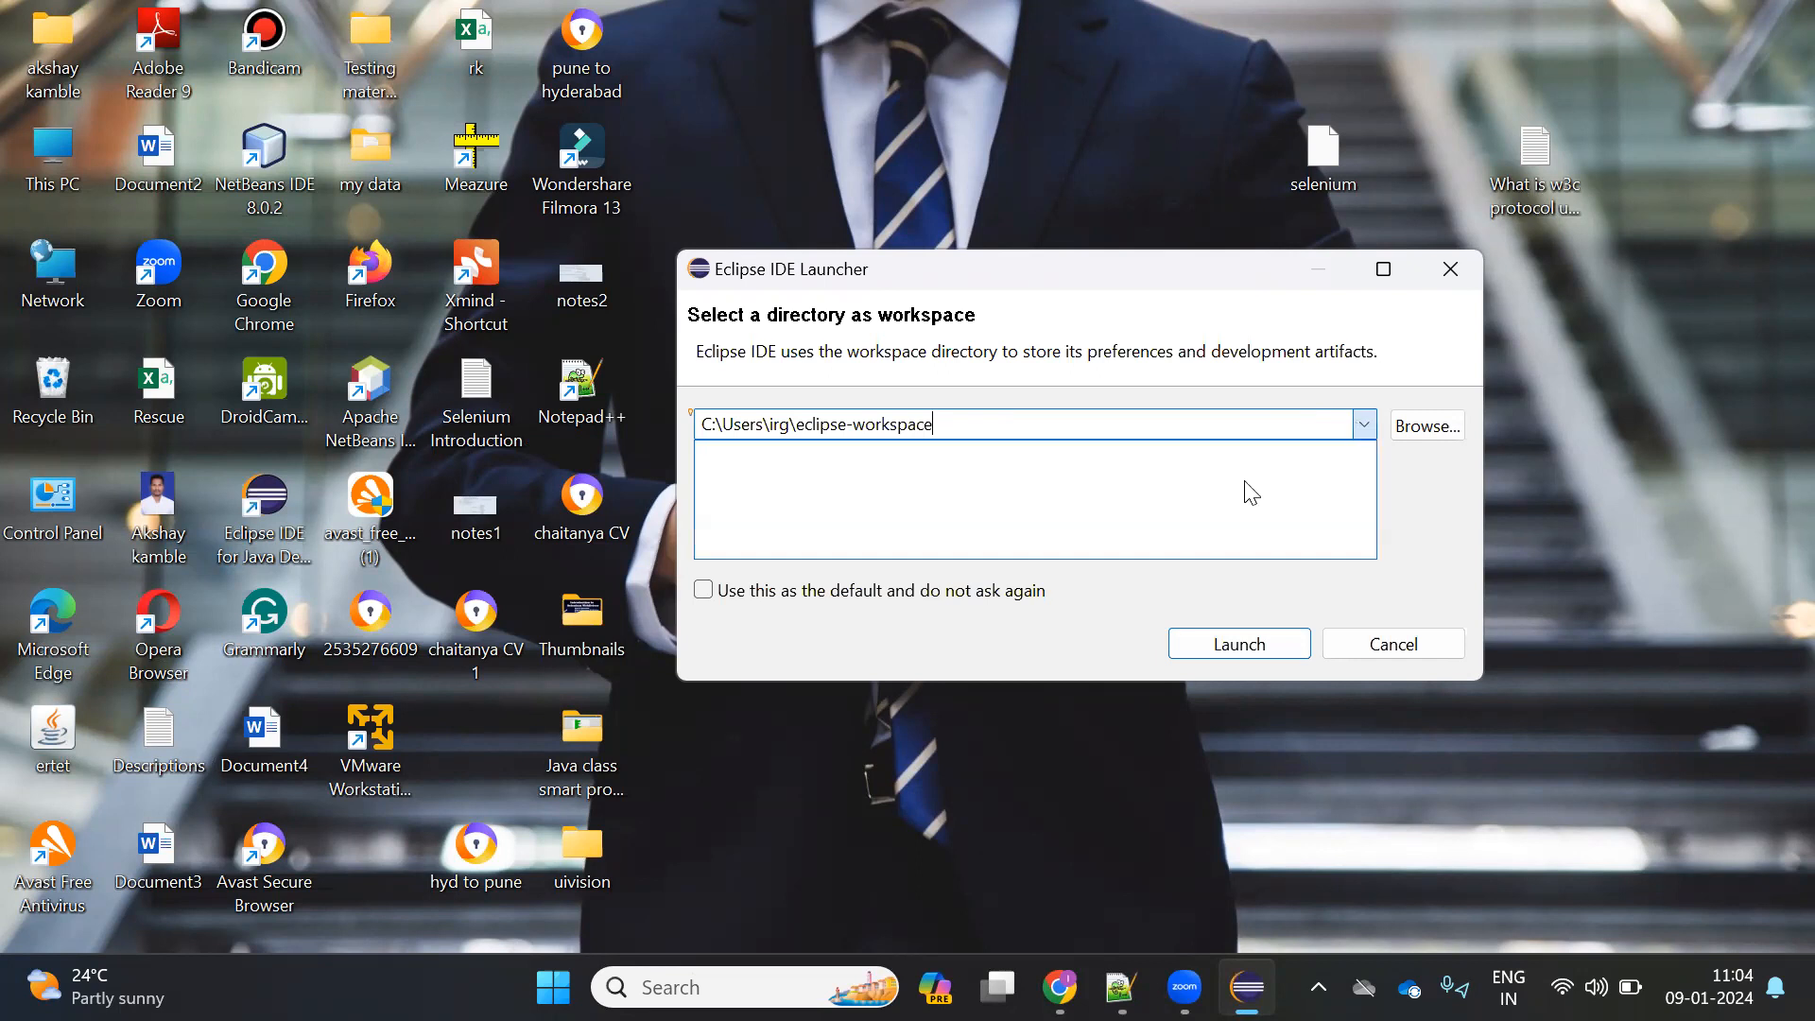
Step: Choose the eclipse-workspace-new folder in the user's home folder under C:\Users as the workspace and launch Eclipse with it
left_click(1429, 430)
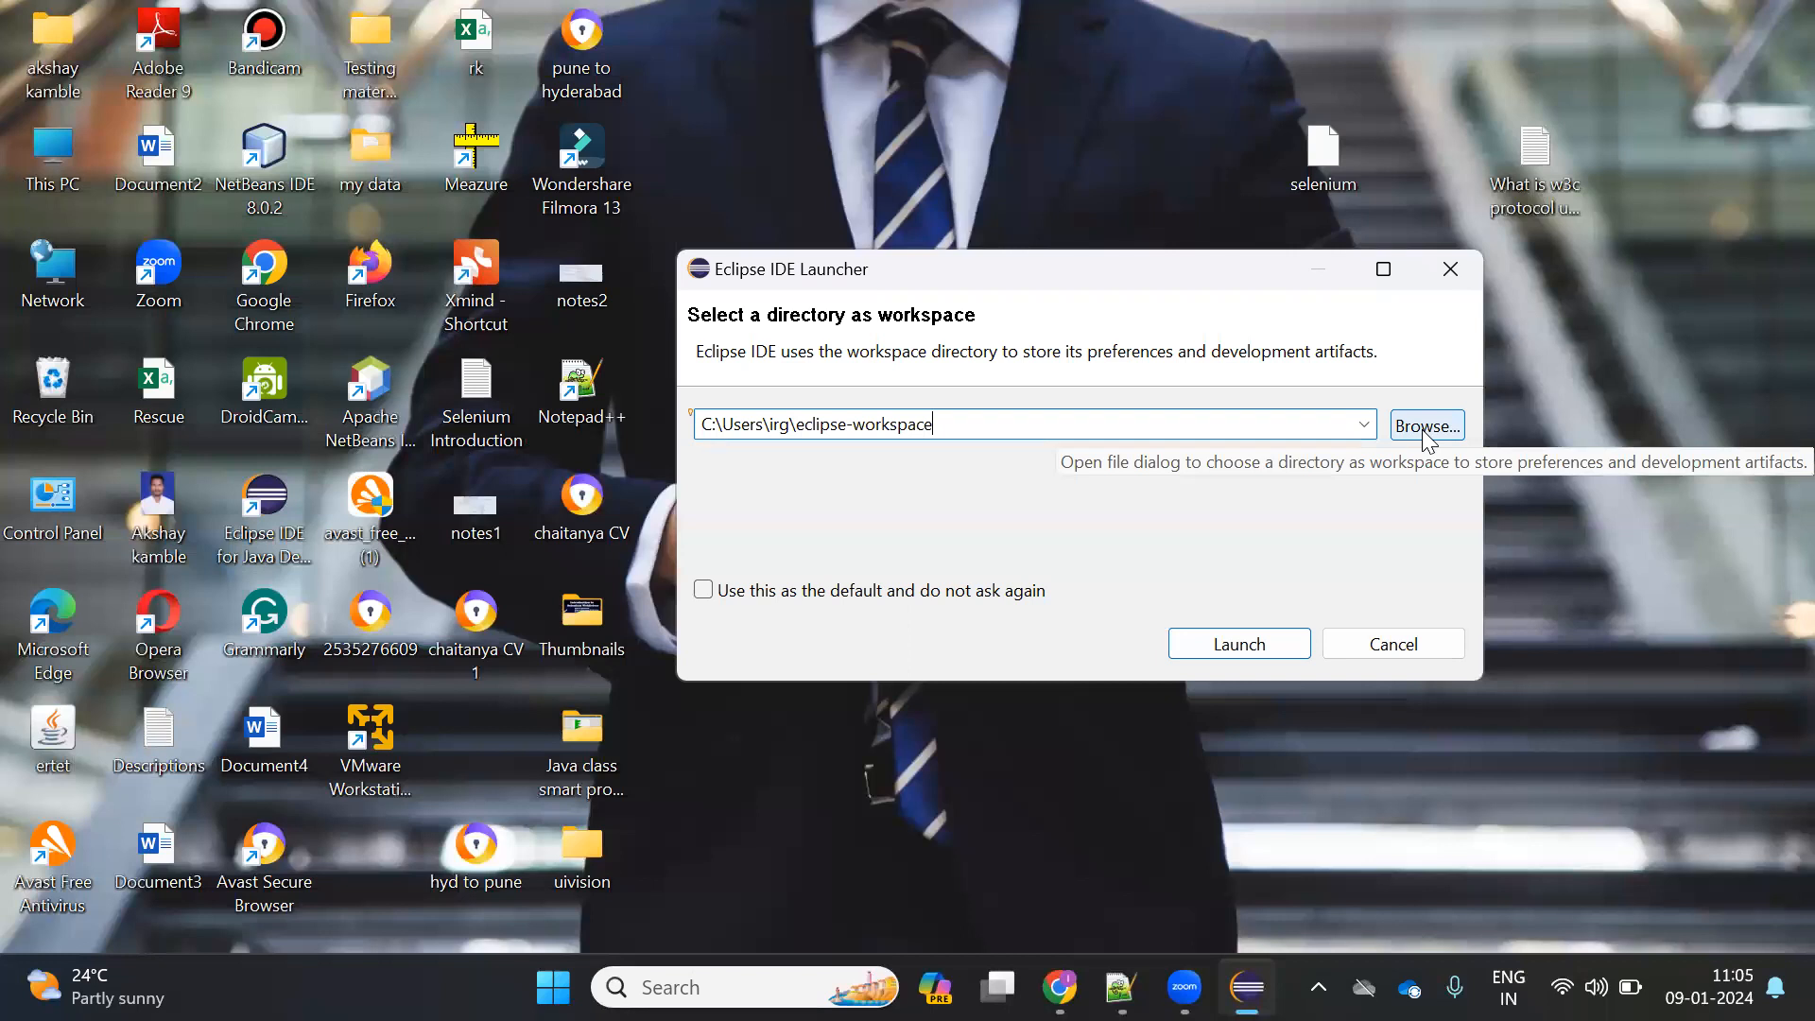
left_click(1428, 433)
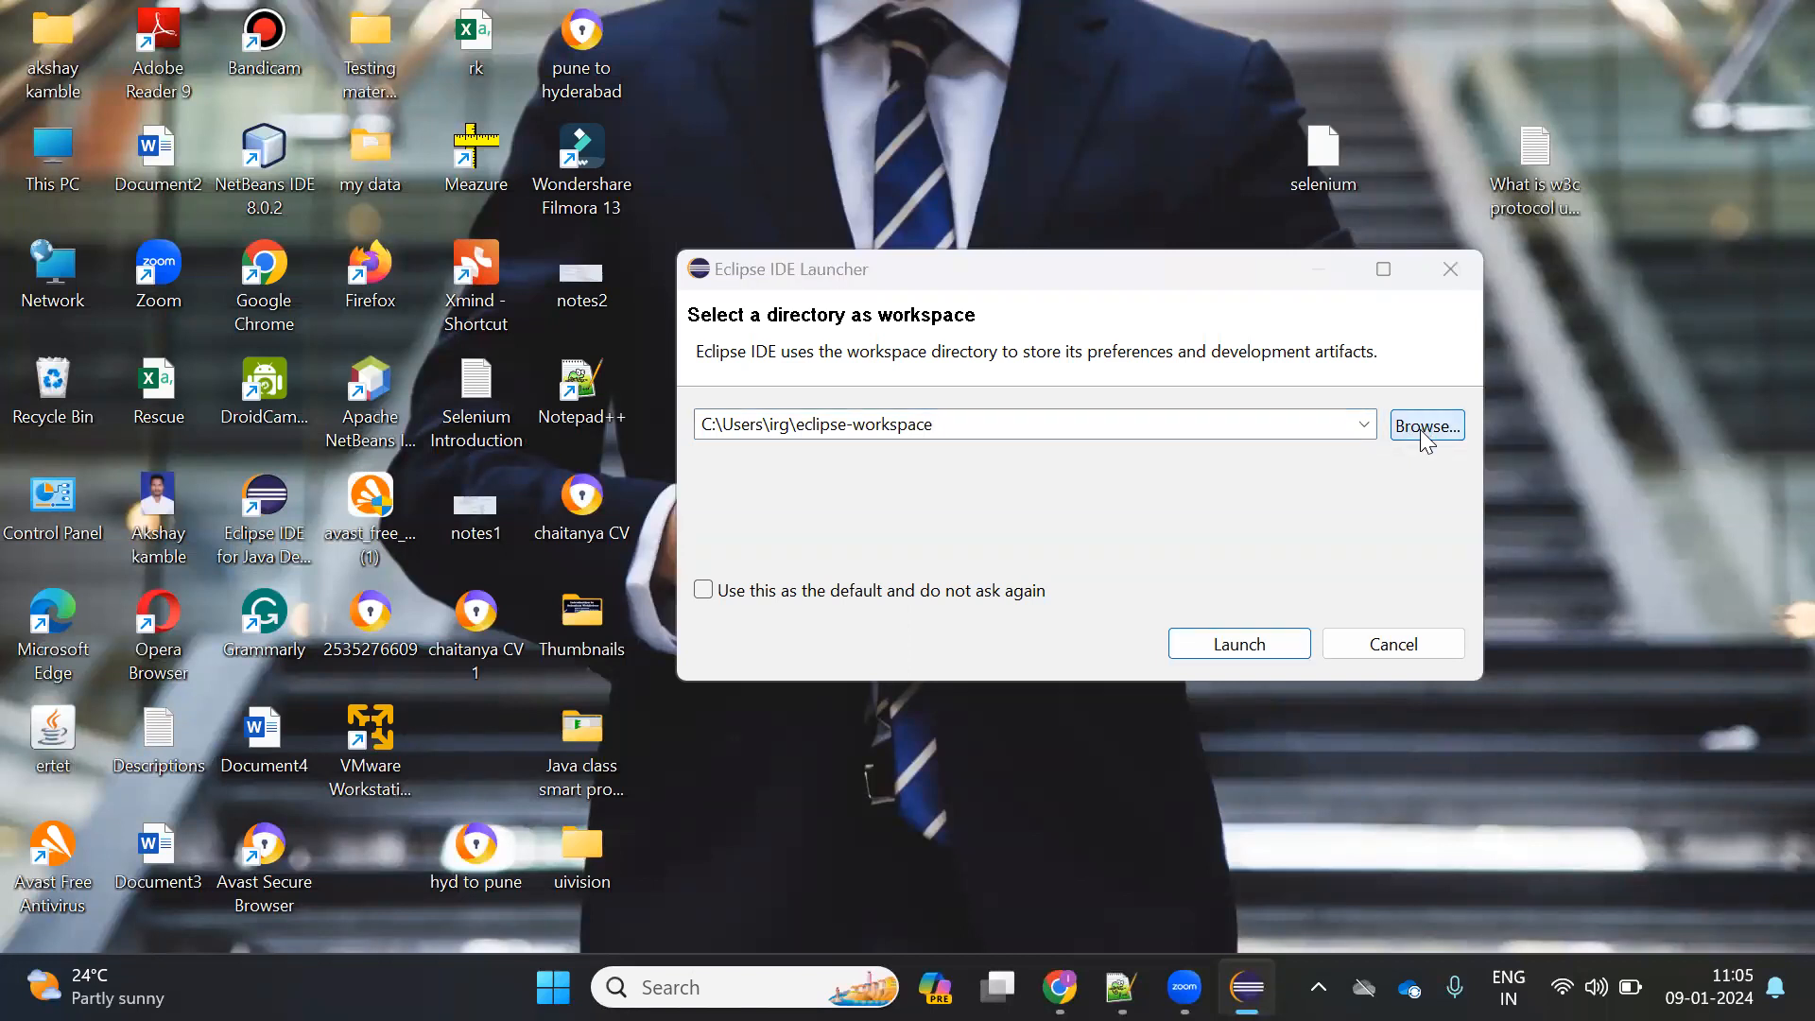
scroll(870, 568, "down", 5)
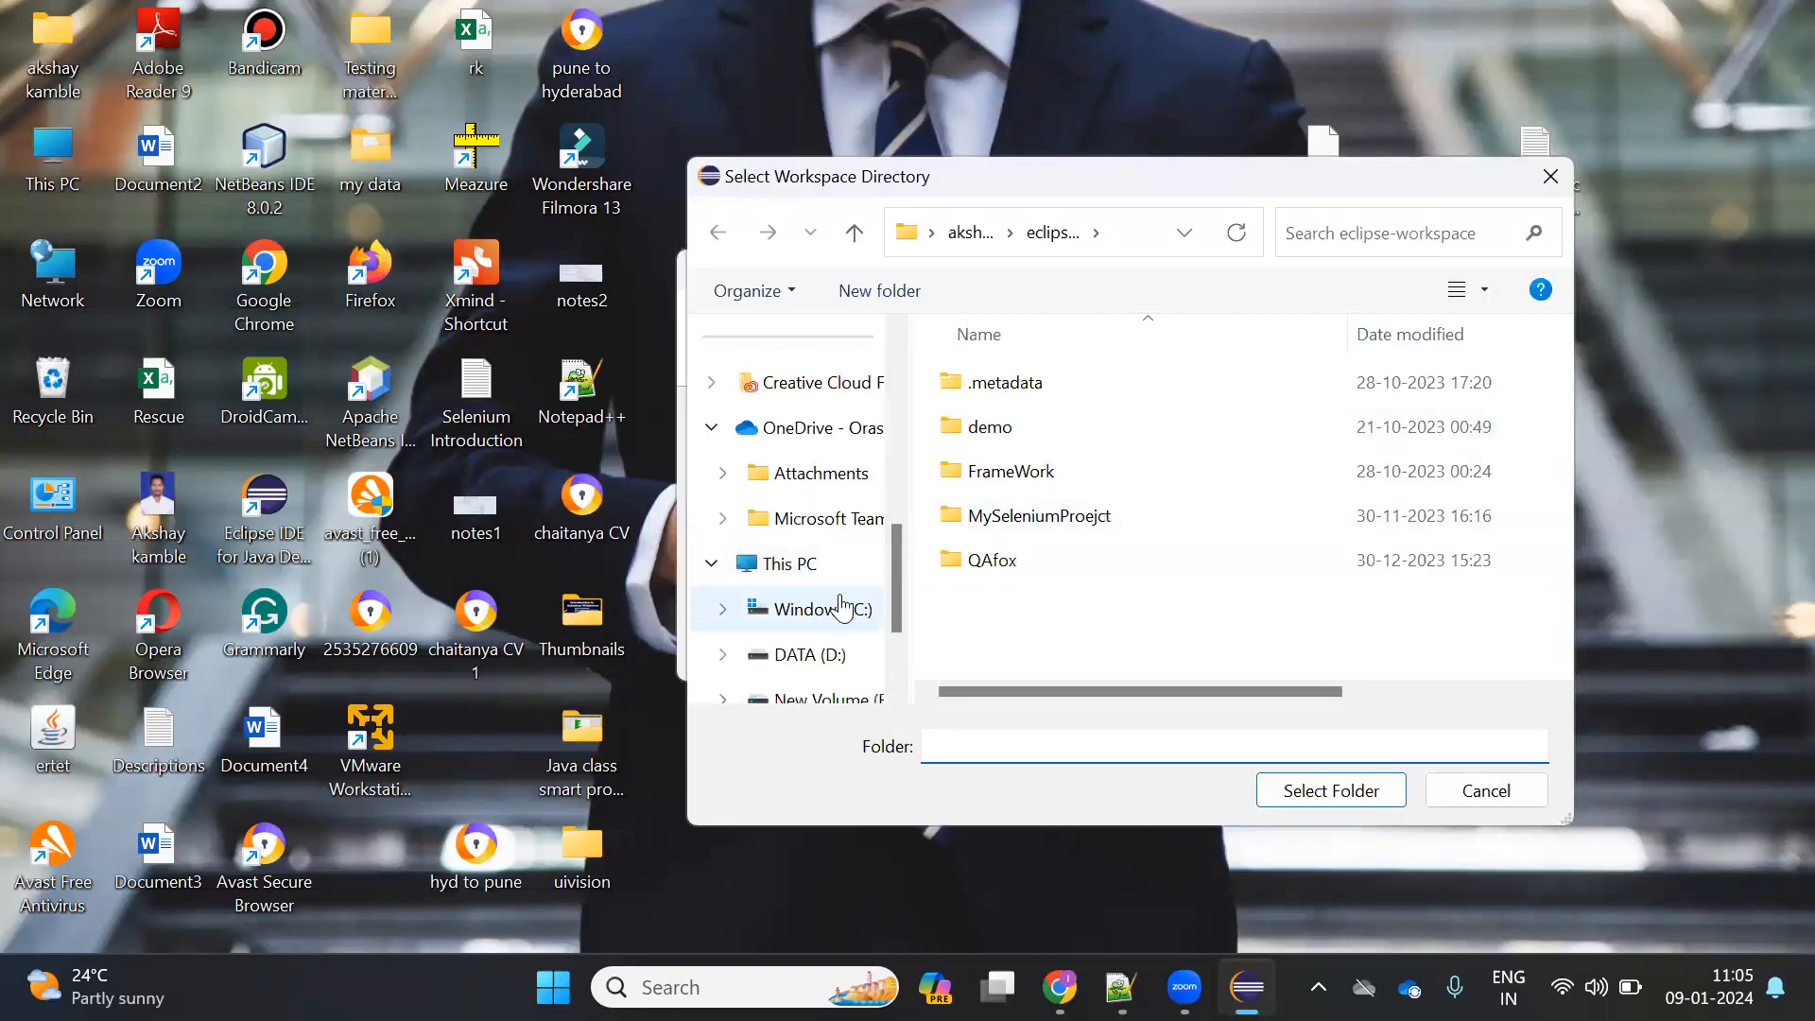
left_click(842, 609)
scroll(997, 527, "down", 1)
double_click(1017, 616)
double_click(998, 429)
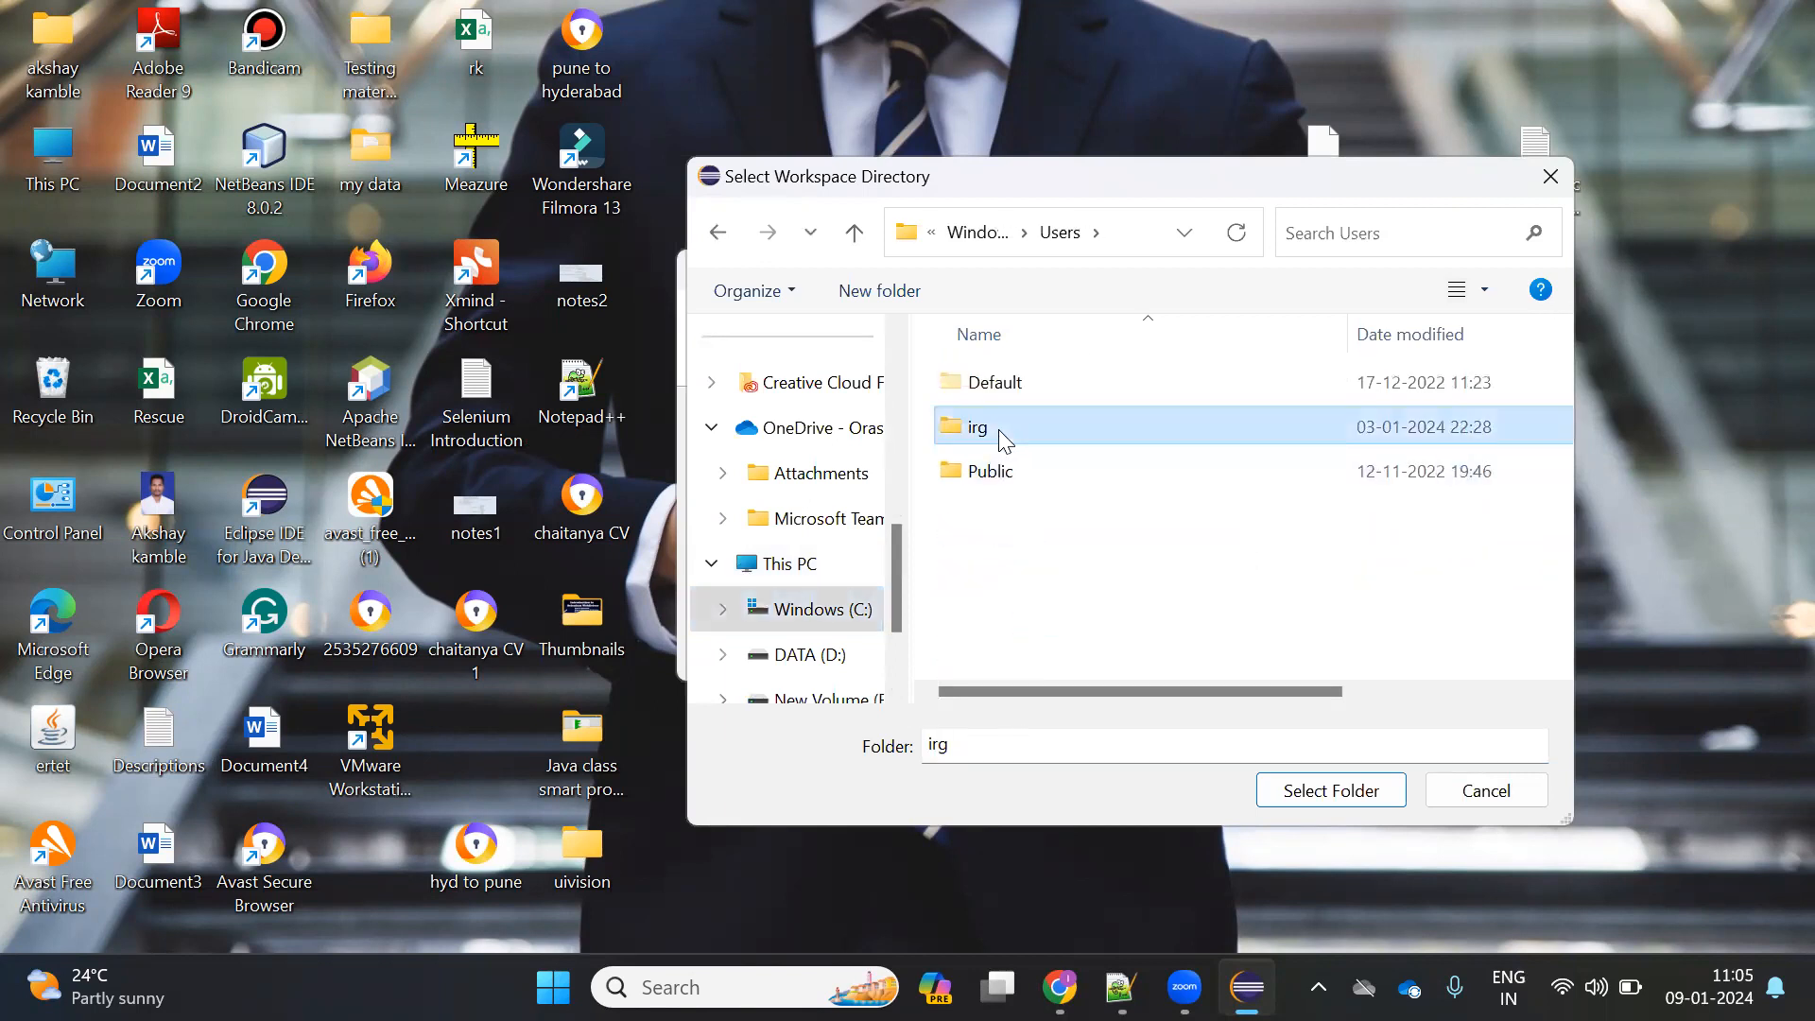
scroll(1087, 510, "down", 7)
scroll(1093, 515, "up", 2)
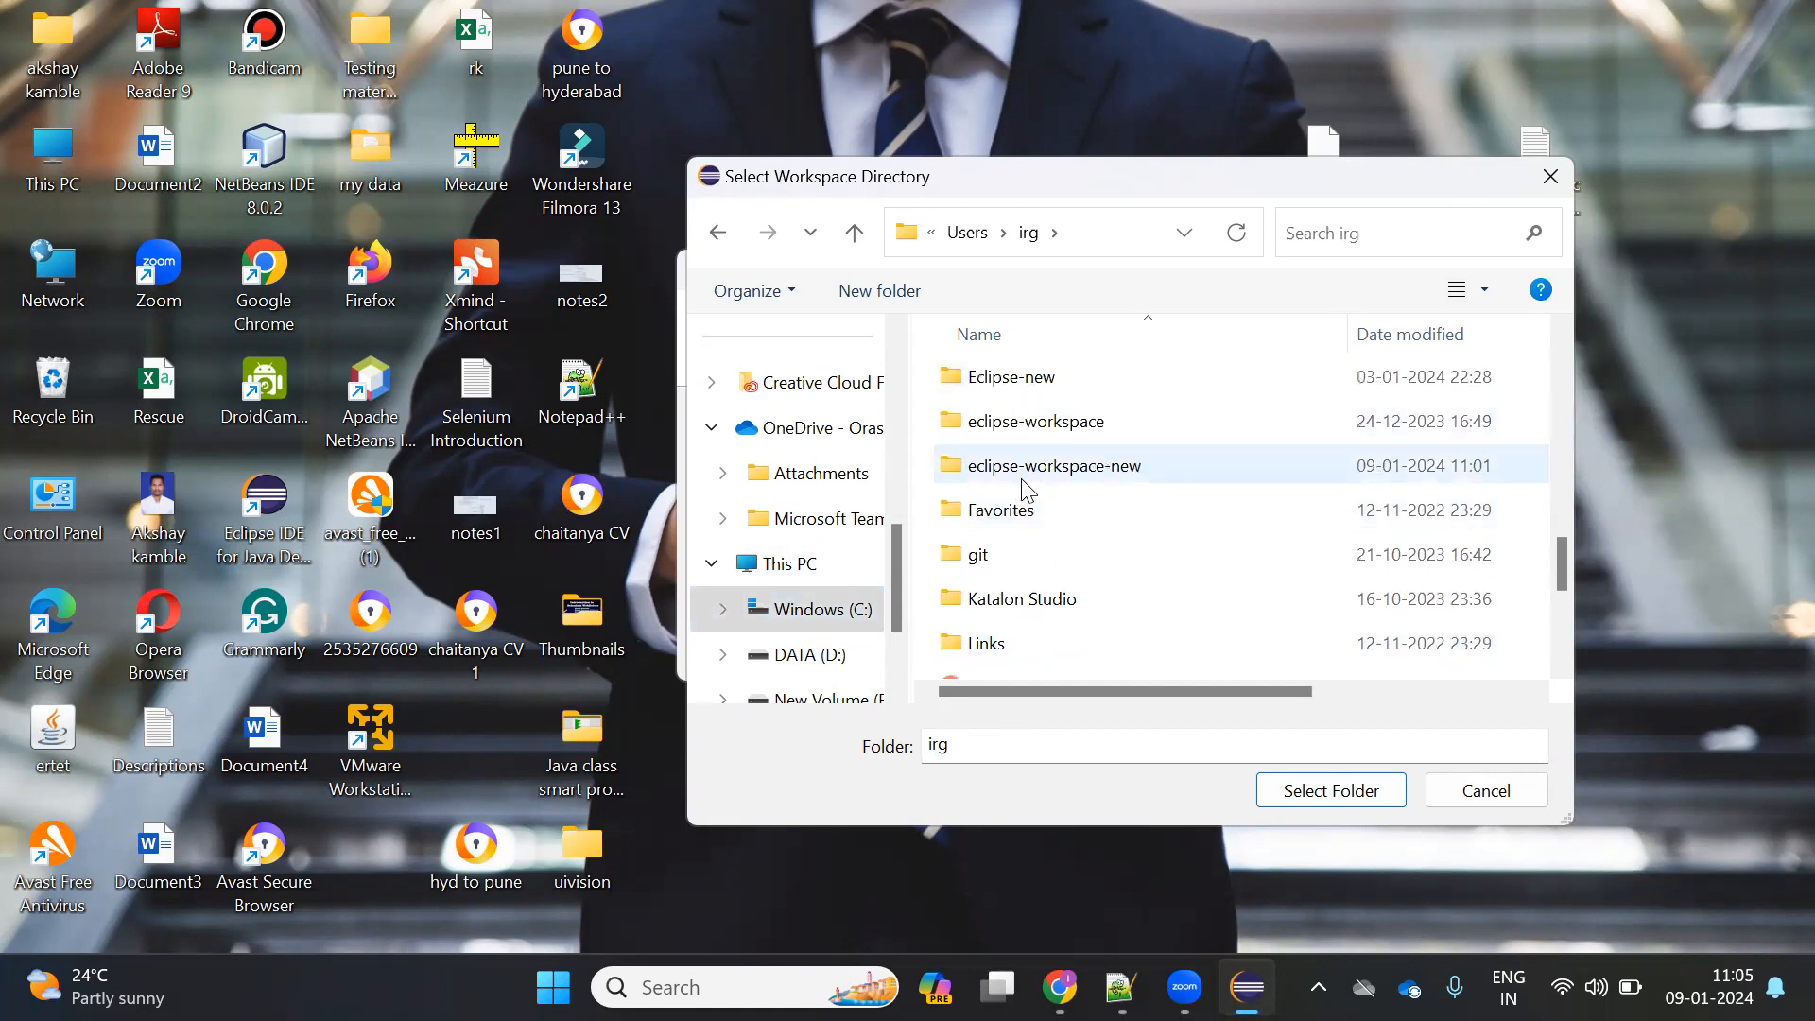
left_click(1134, 478)
left_click(1352, 792)
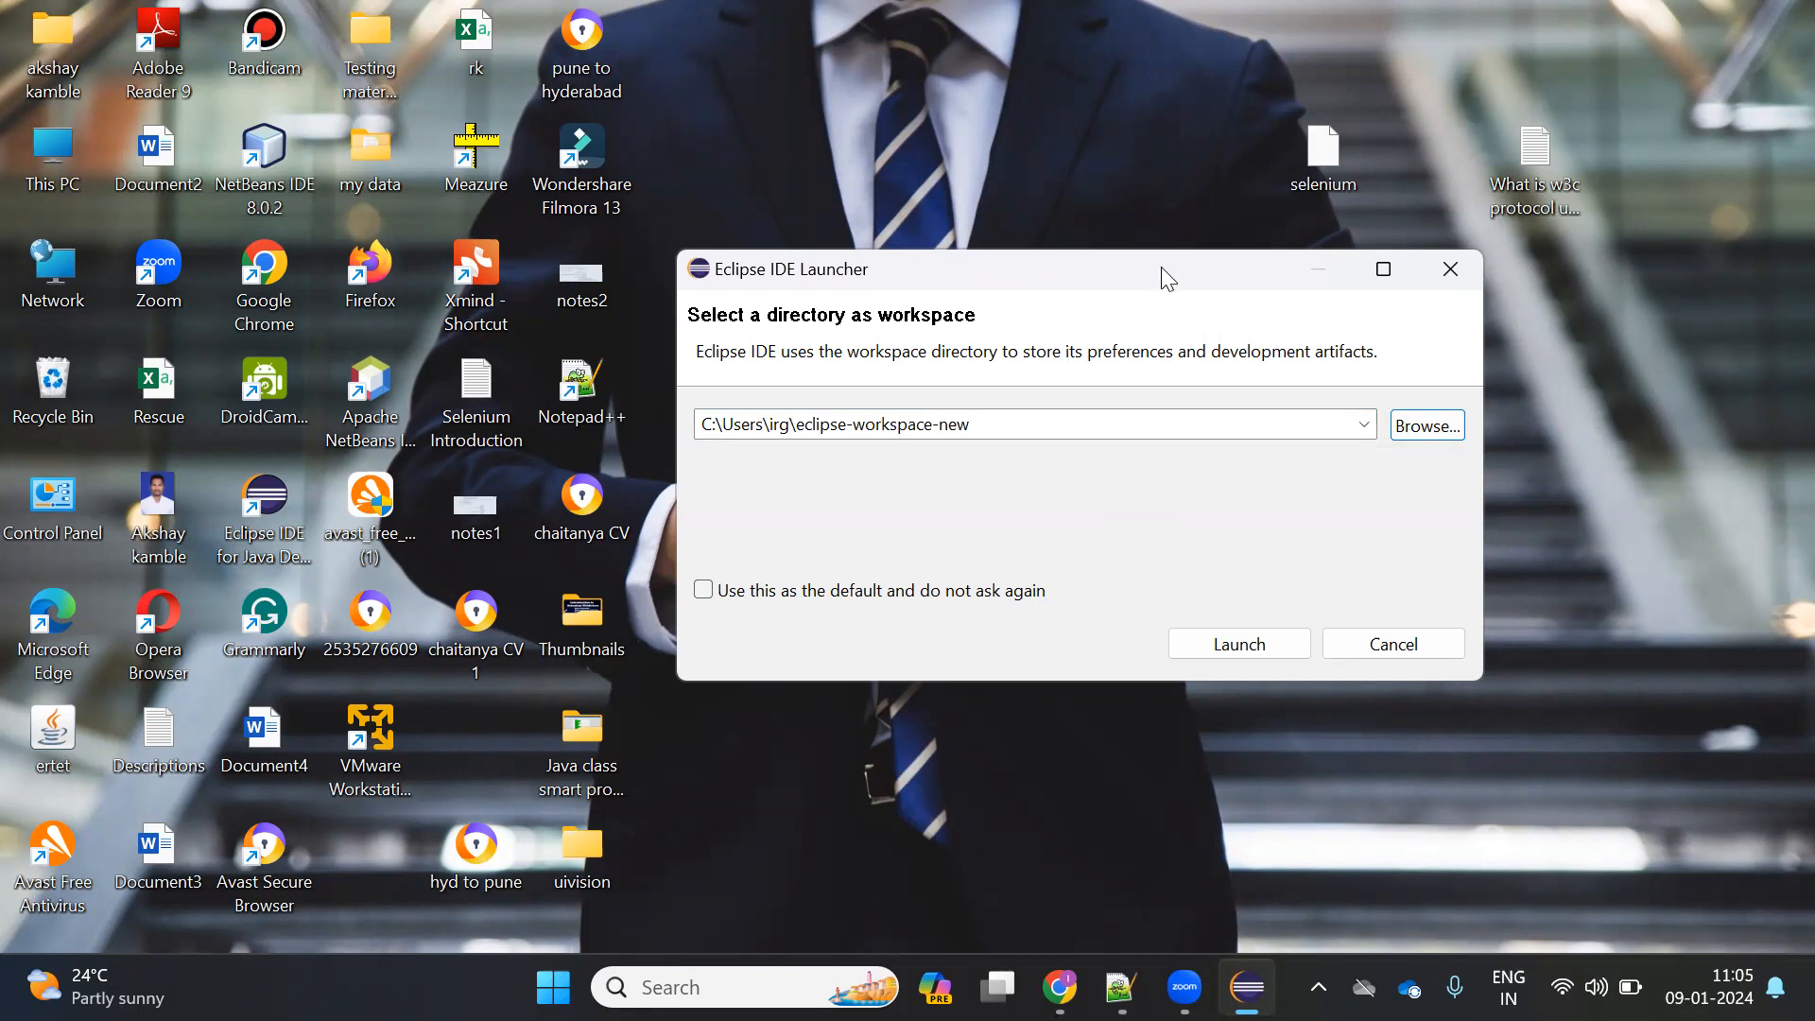
left_click_drag(1168, 277, 1154, 295)
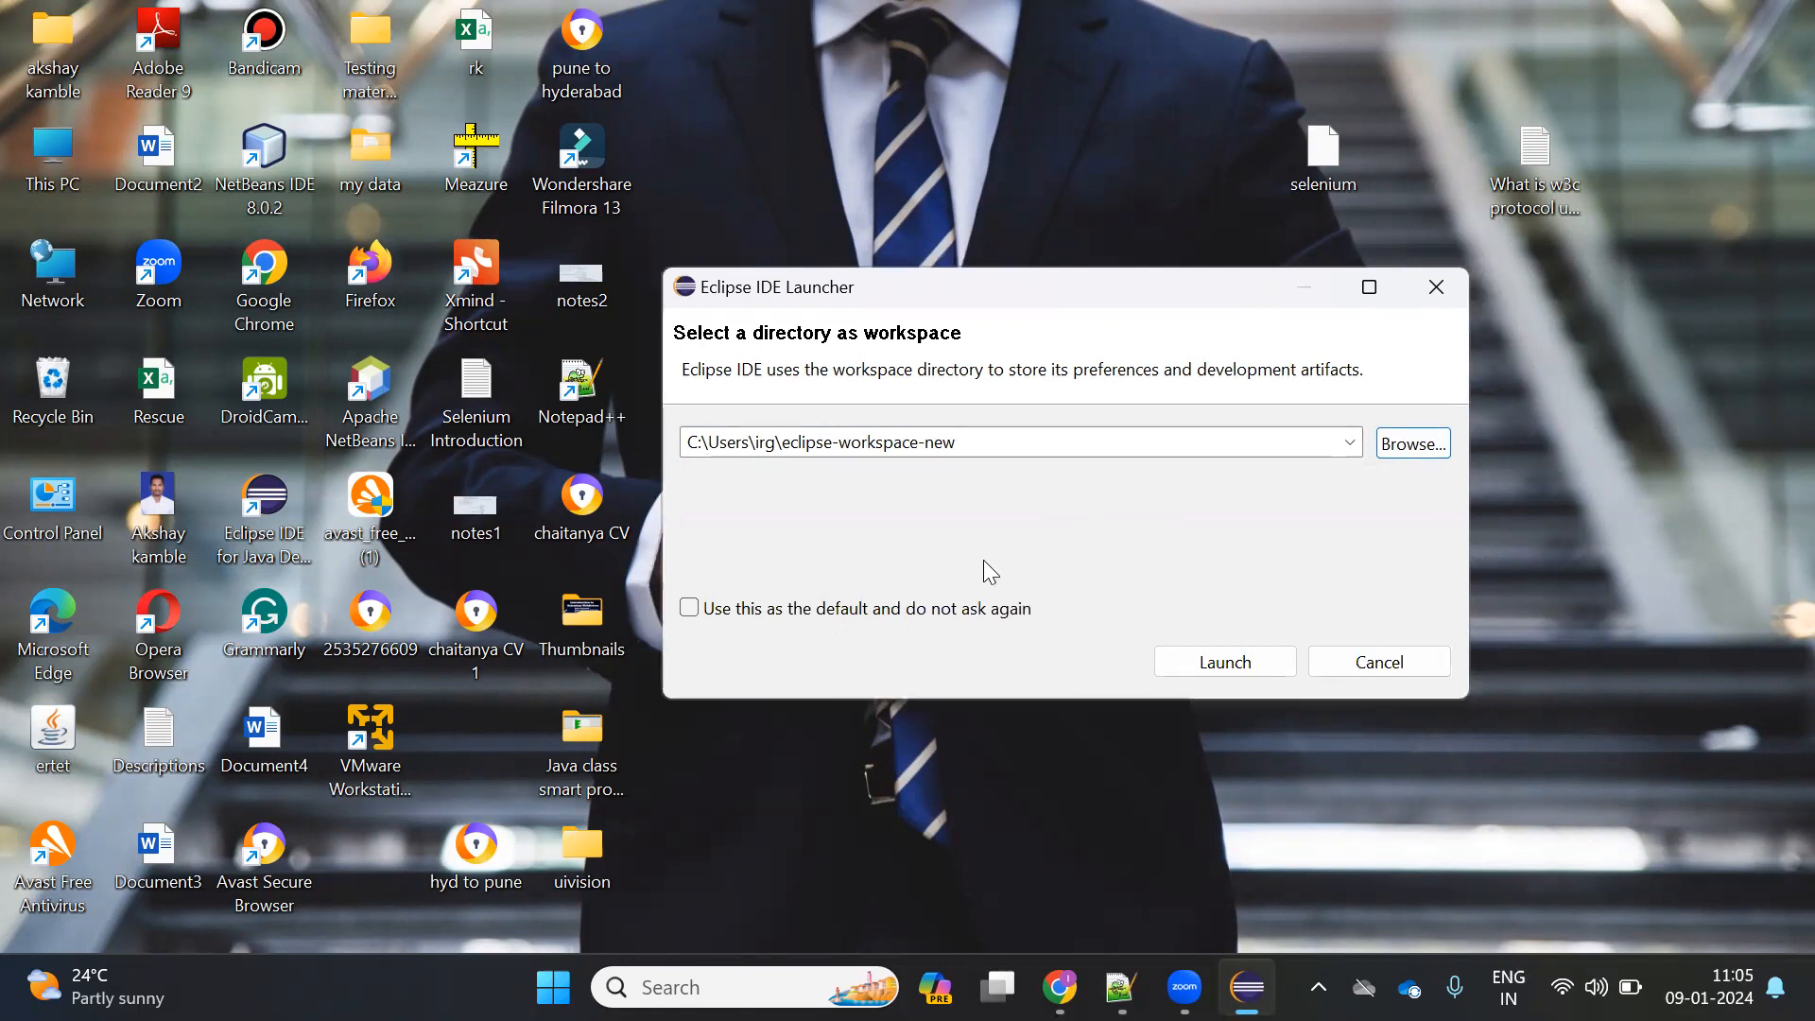
left_click(1222, 666)
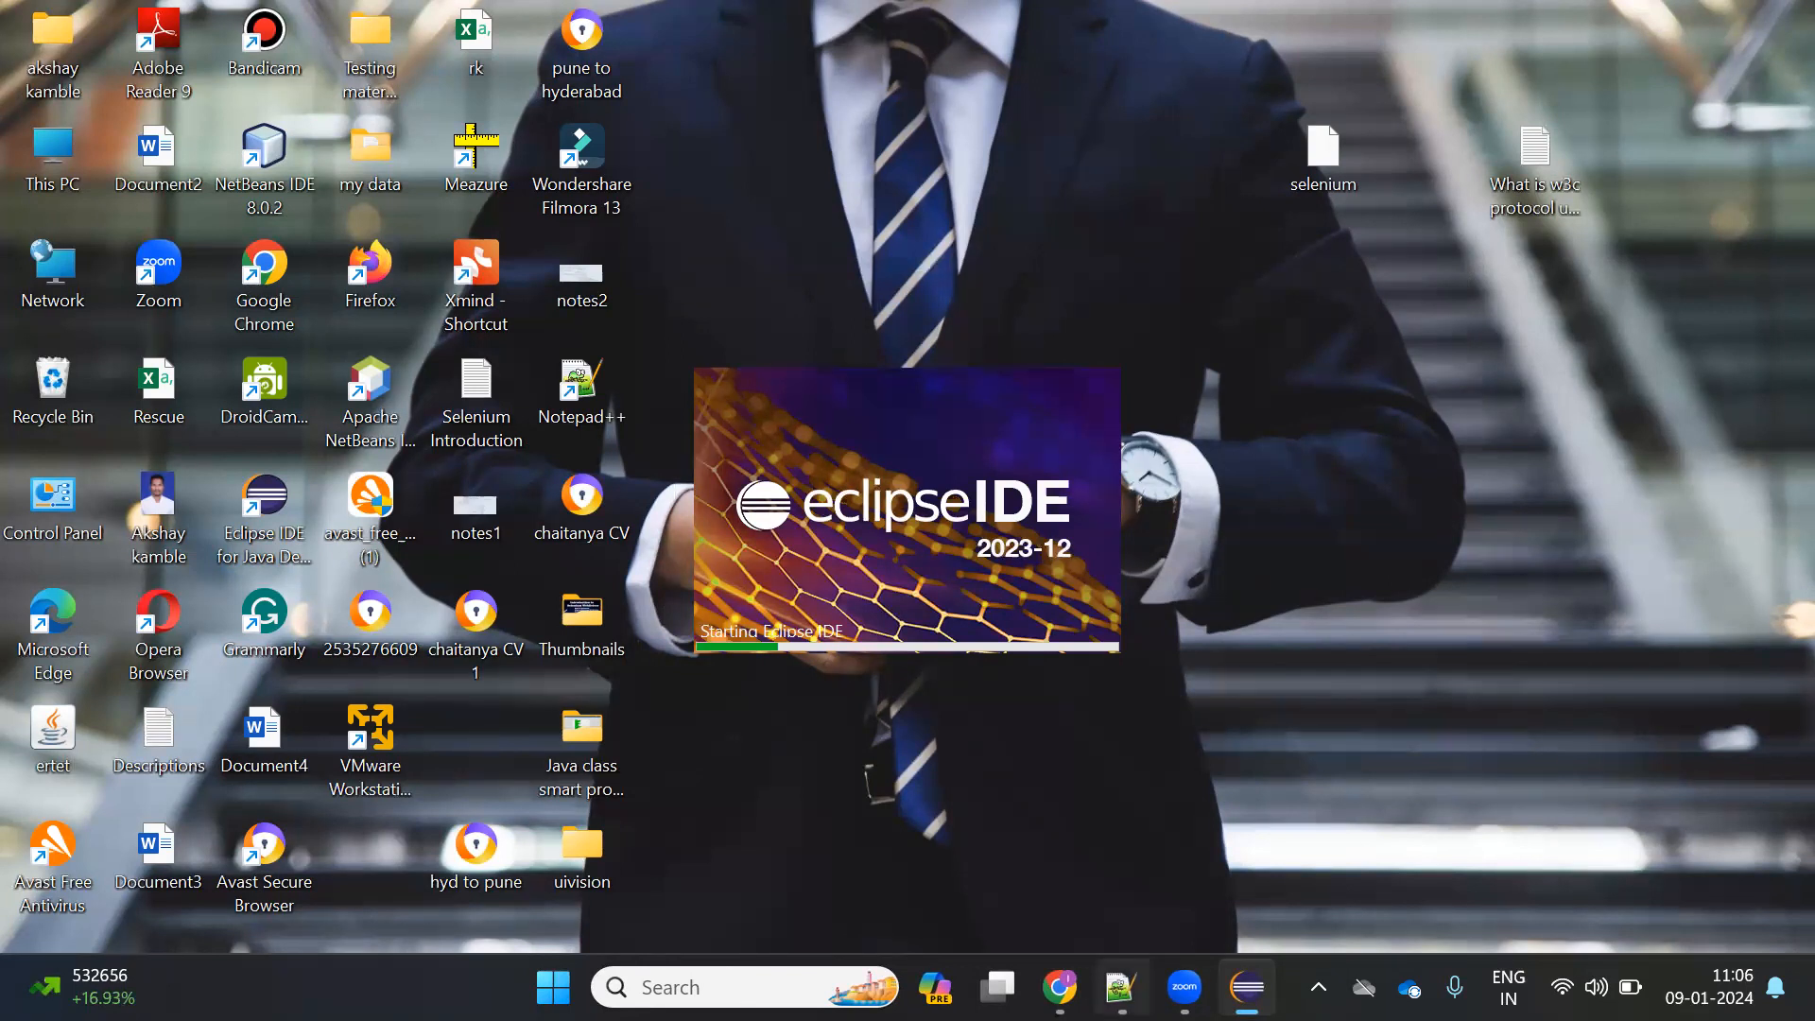
Step: Bring the Eclipse window to the front, maximize it and close its Welcome page
left_click(1120, 988)
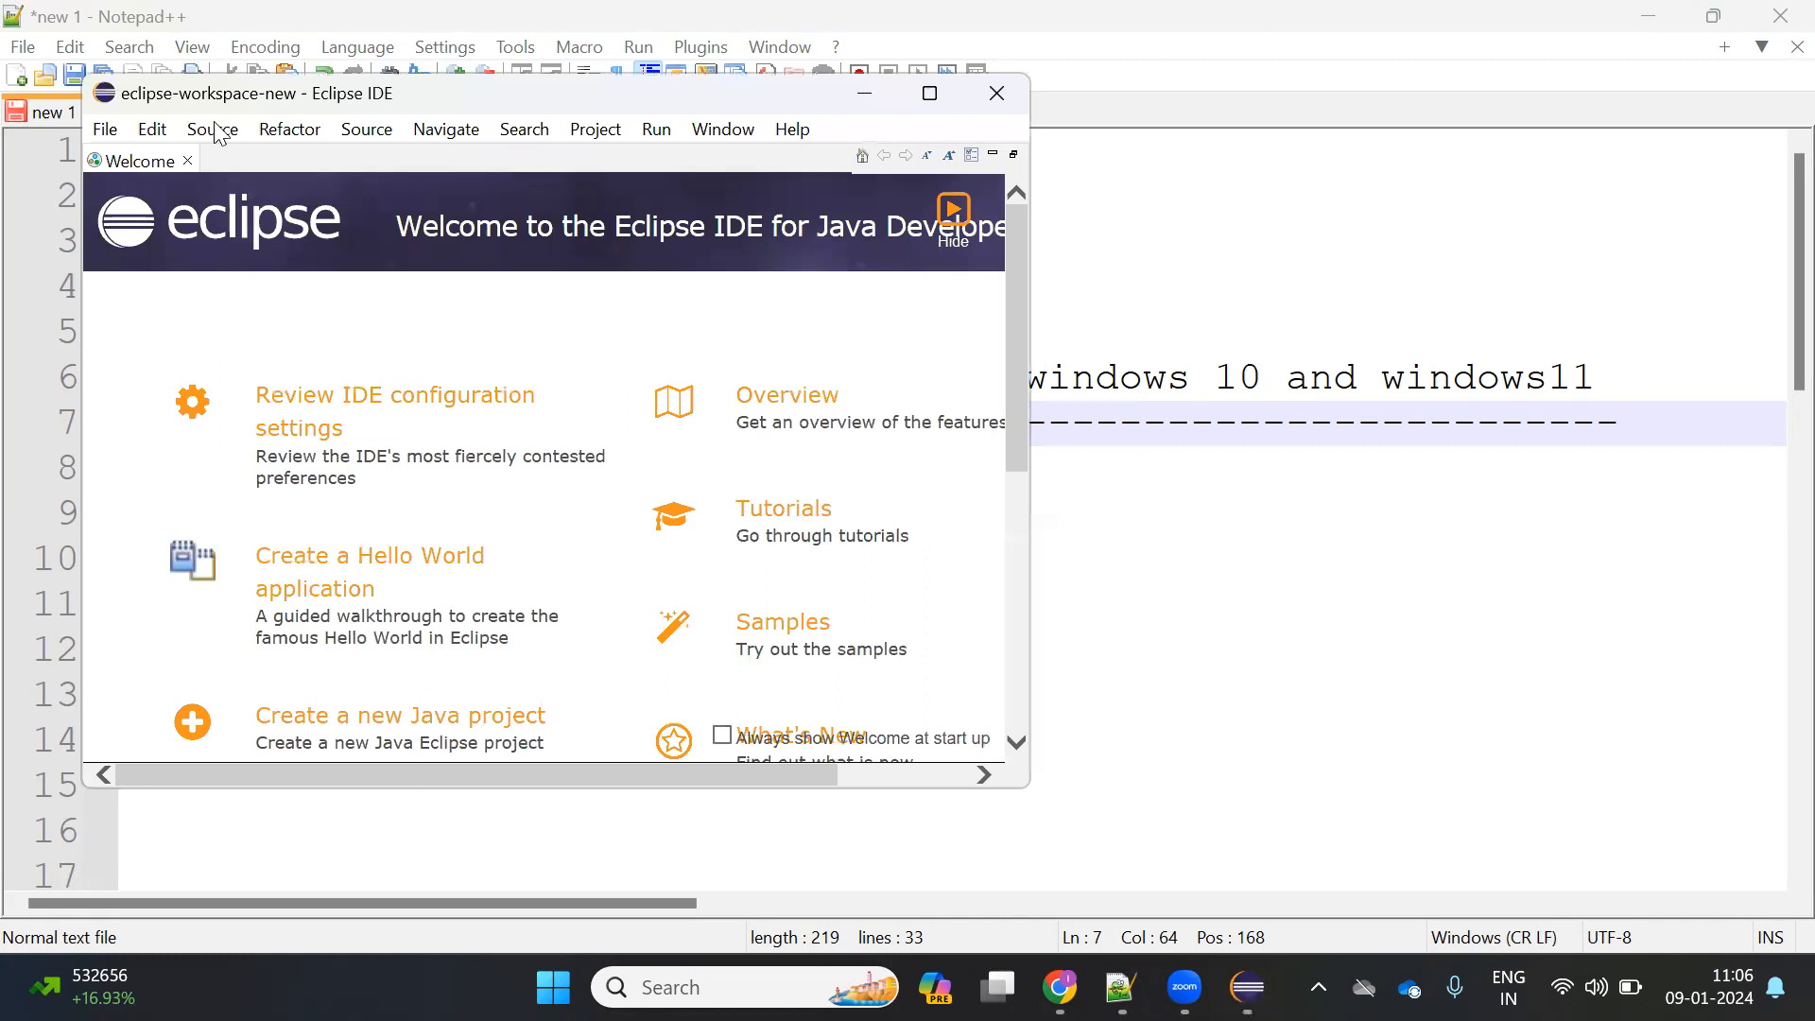
left_click(253, 93)
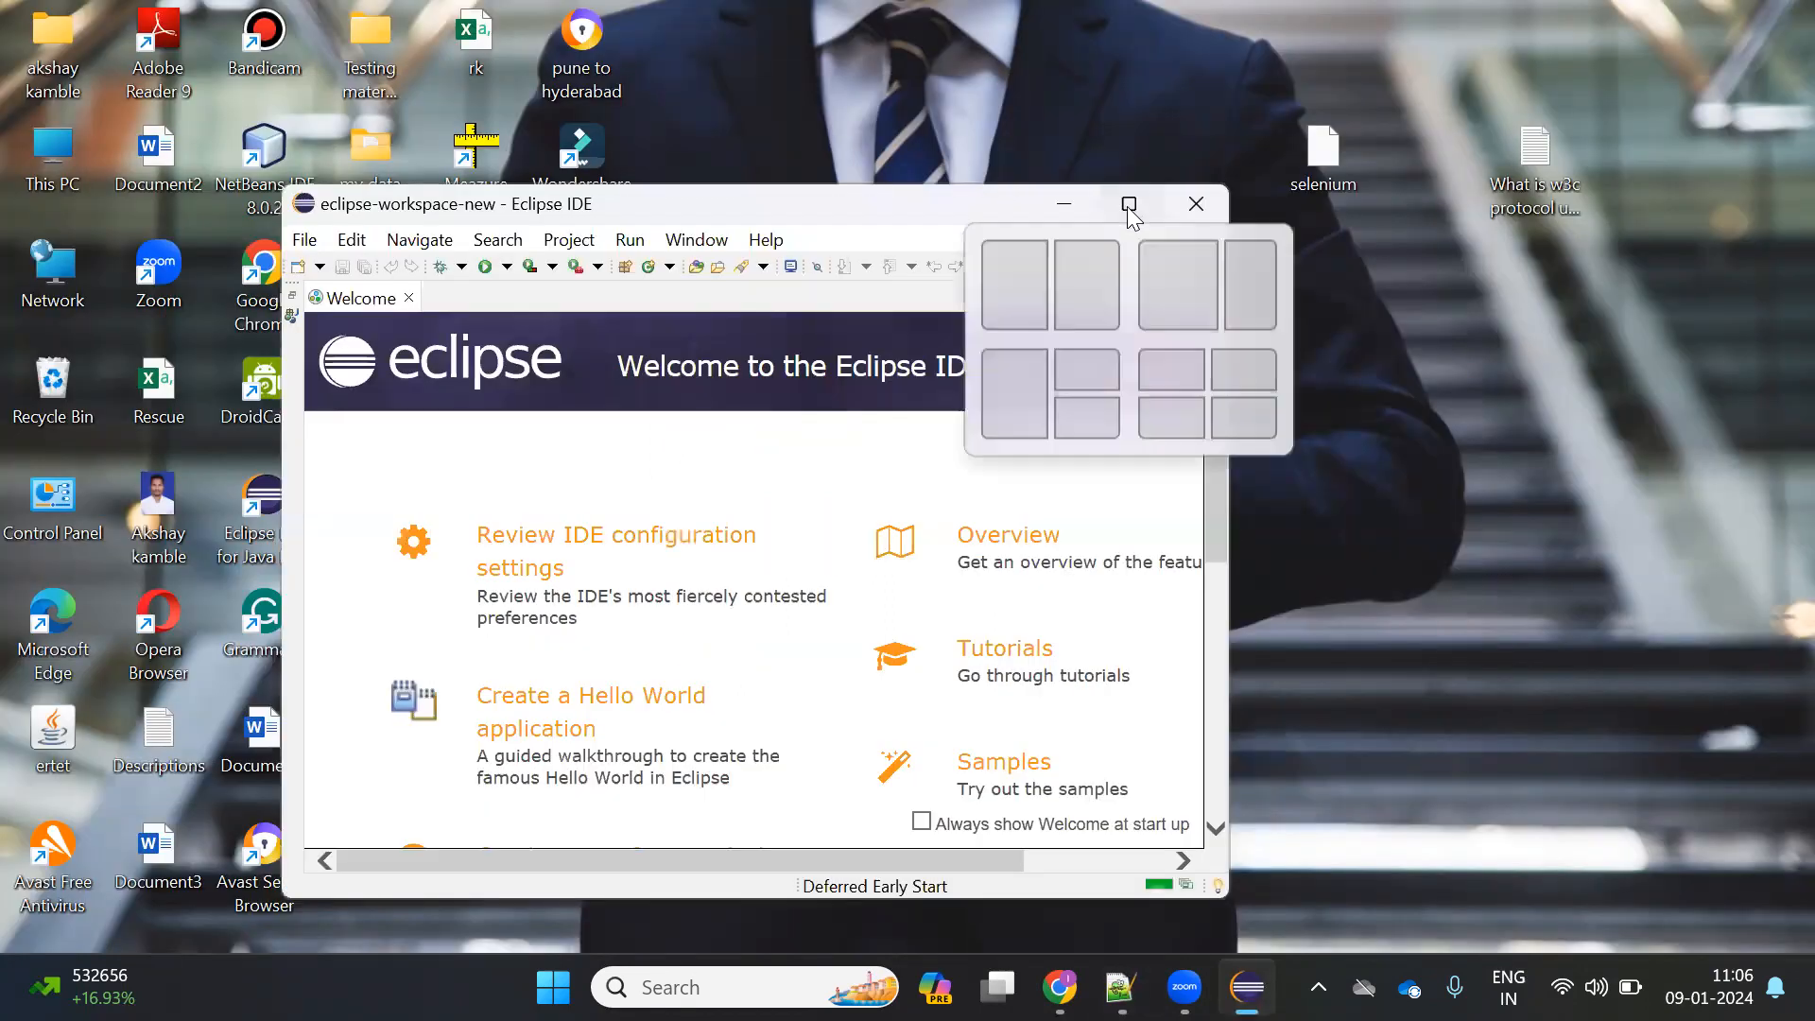
left_click(1128, 202)
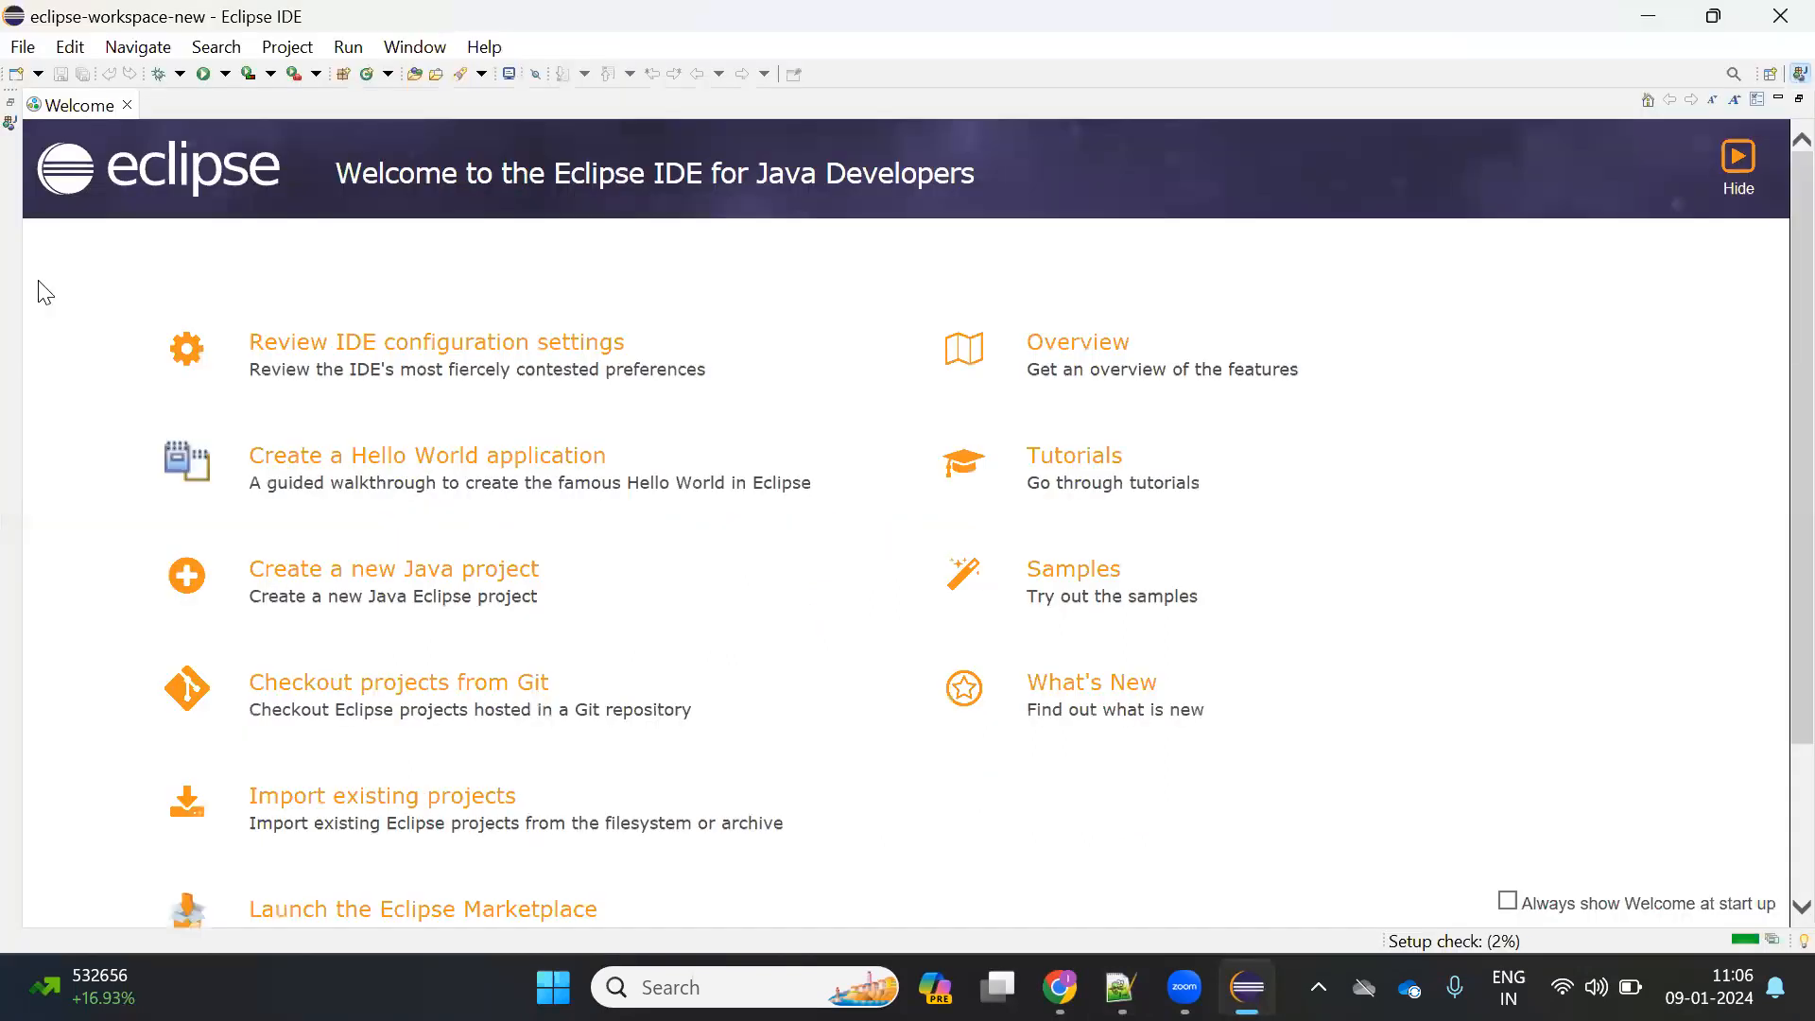
left_click(126, 105)
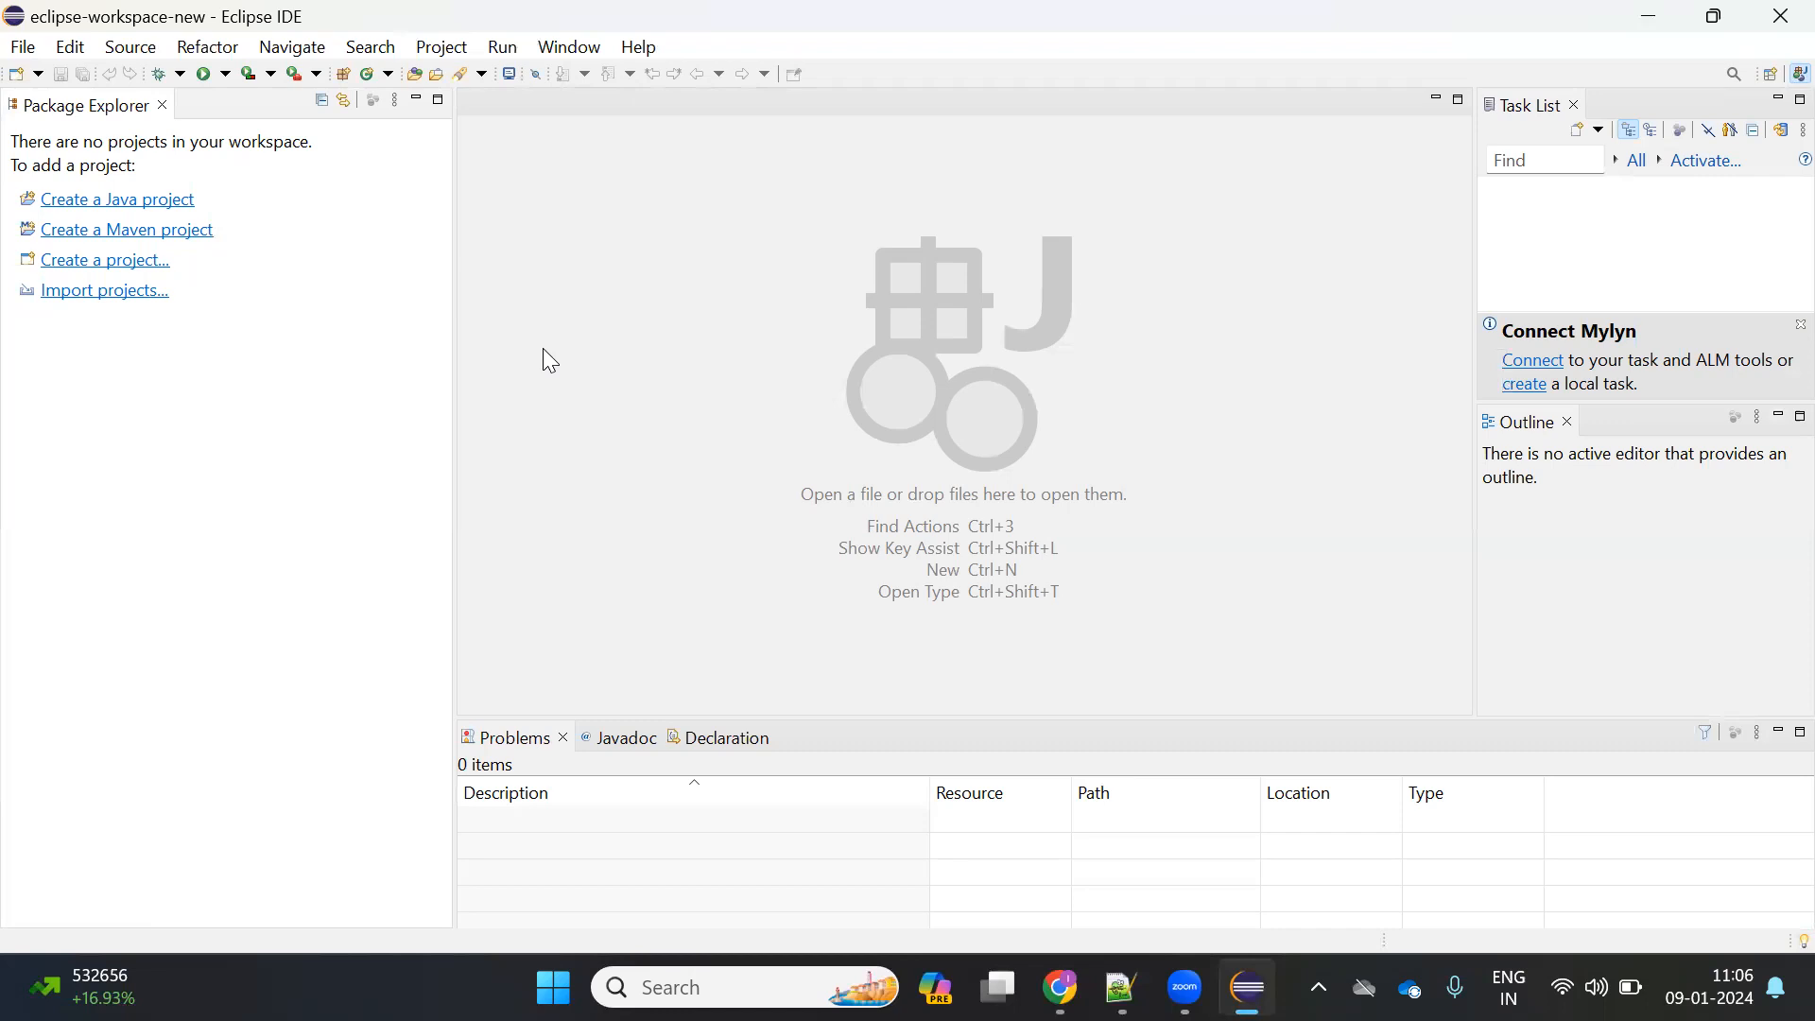
Step: Create a new Java project named Testwithakshay with the default location, JavaSE-17 environment and layout options
left_click(23, 47)
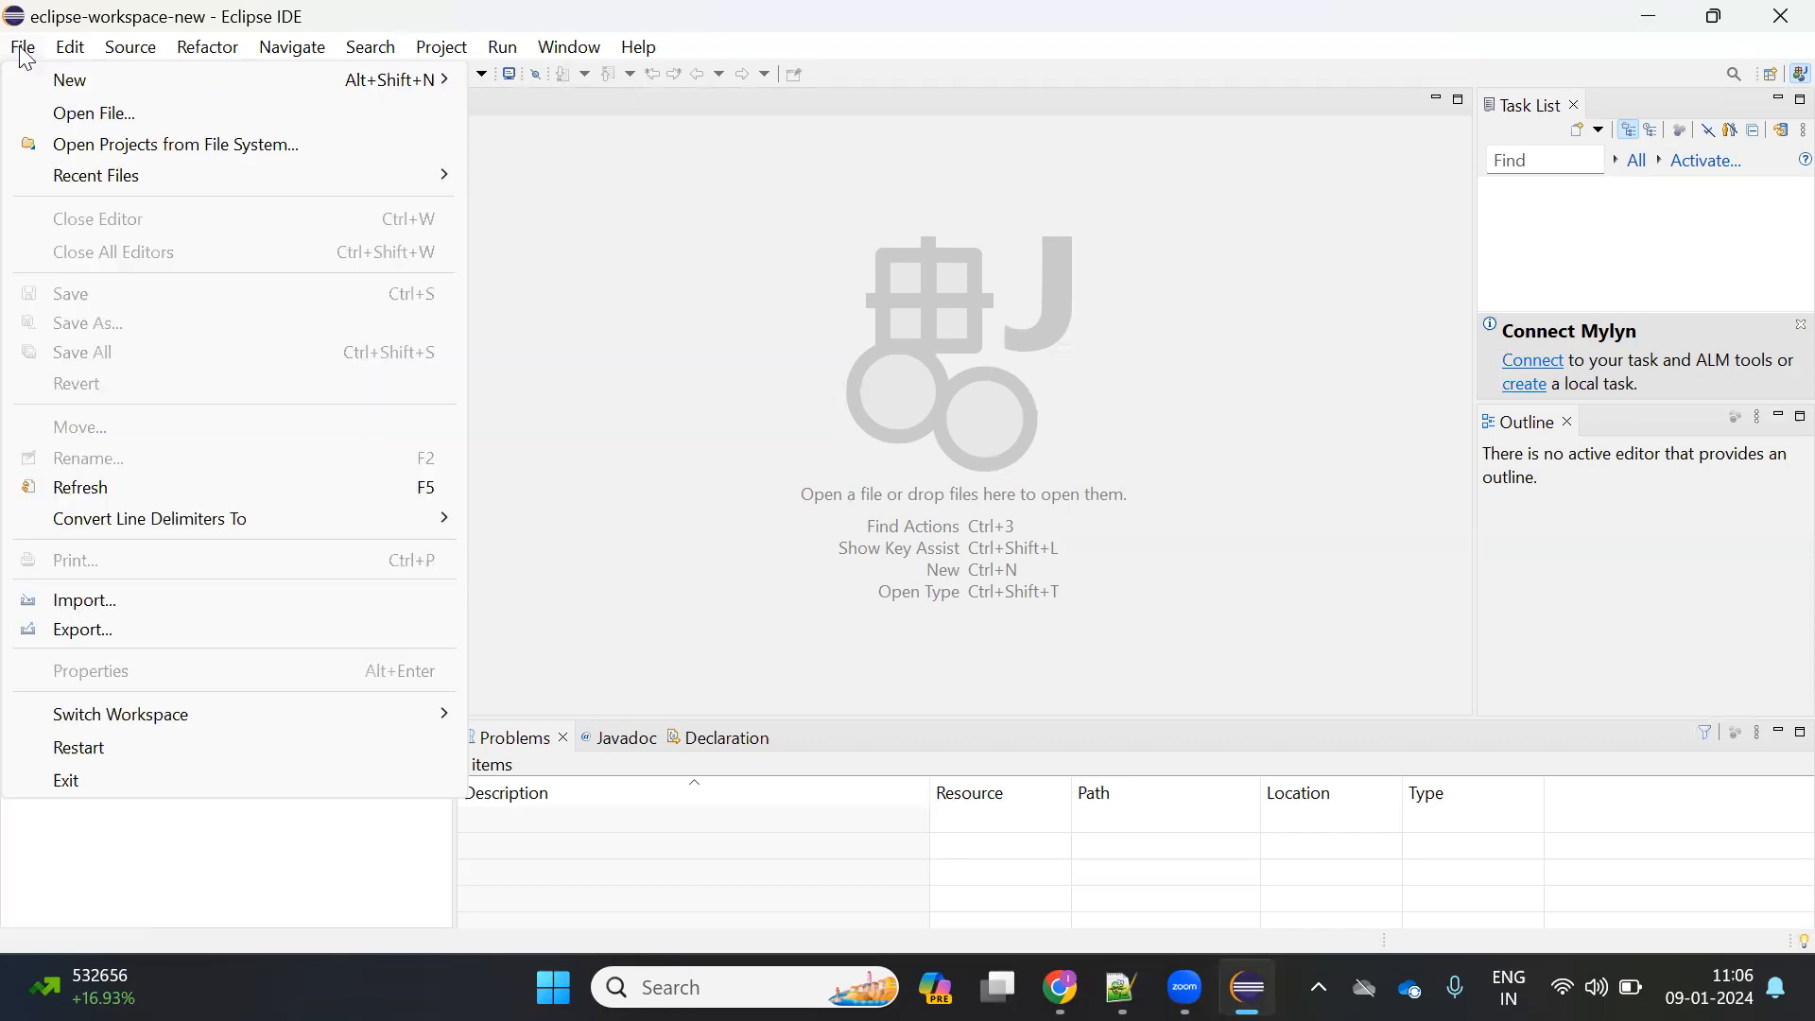
left_click(583, 404)
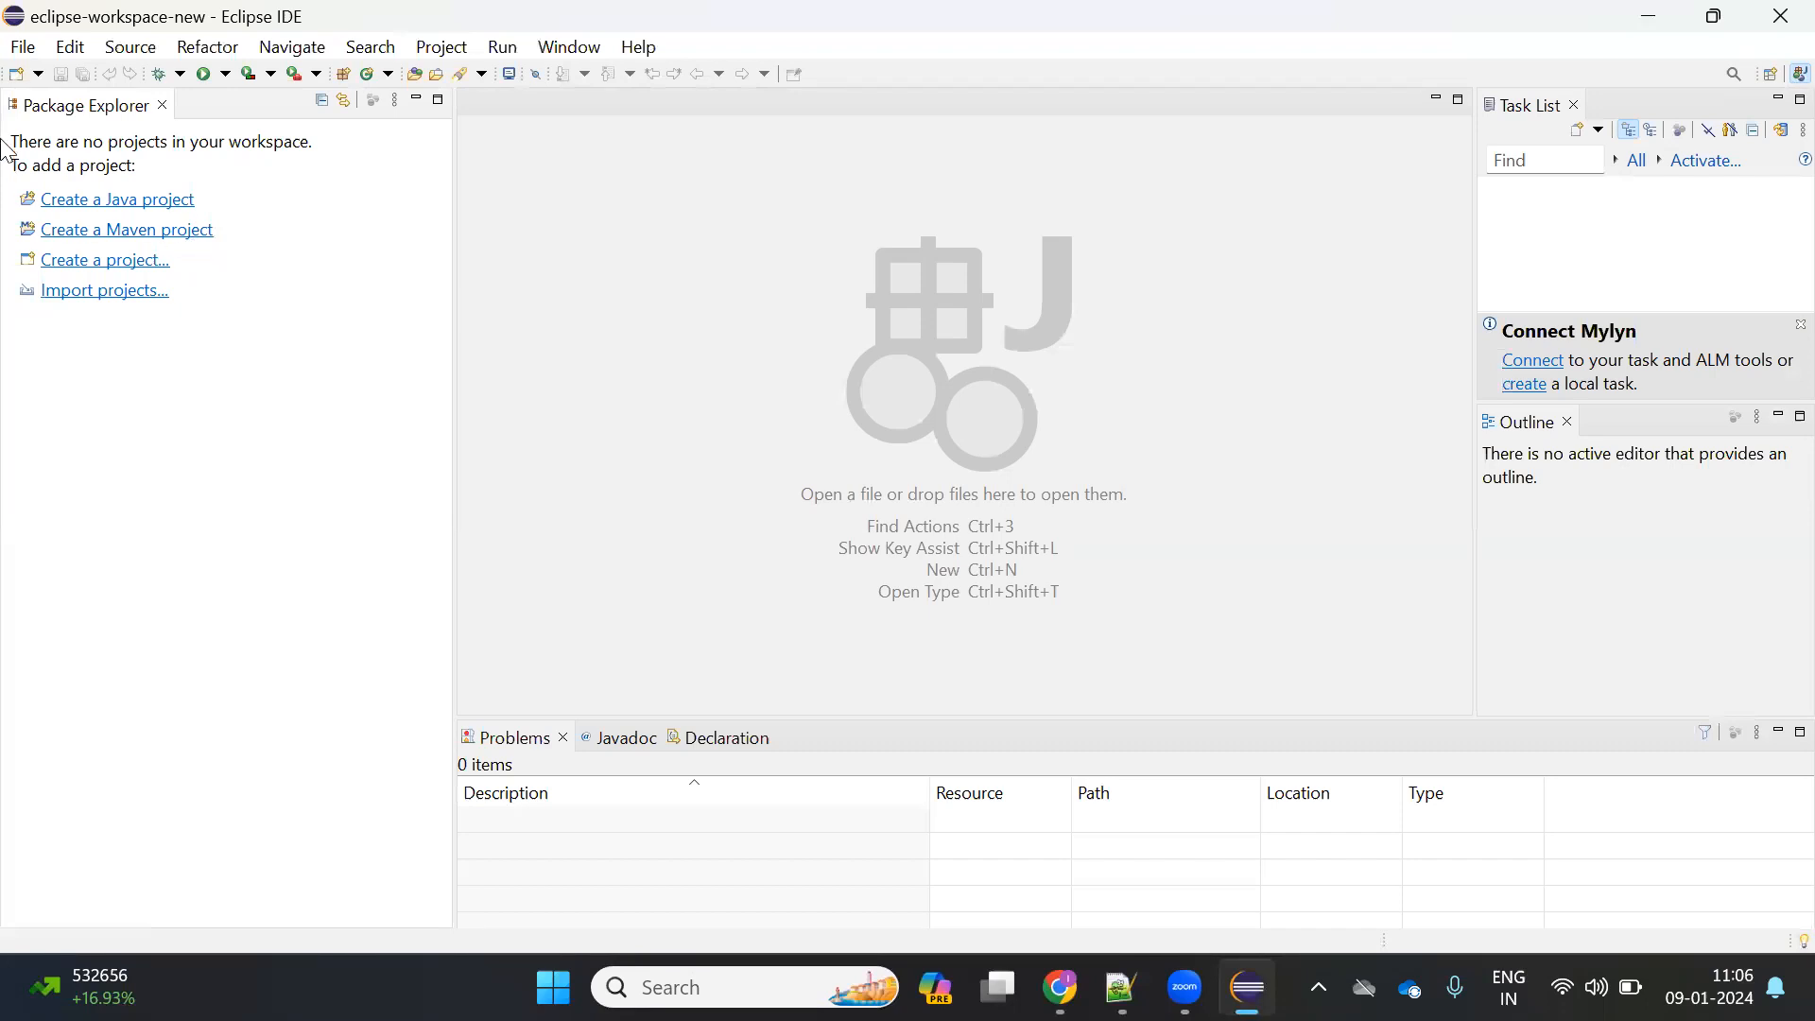
left_click(22, 48)
mouse_move(119, 90)
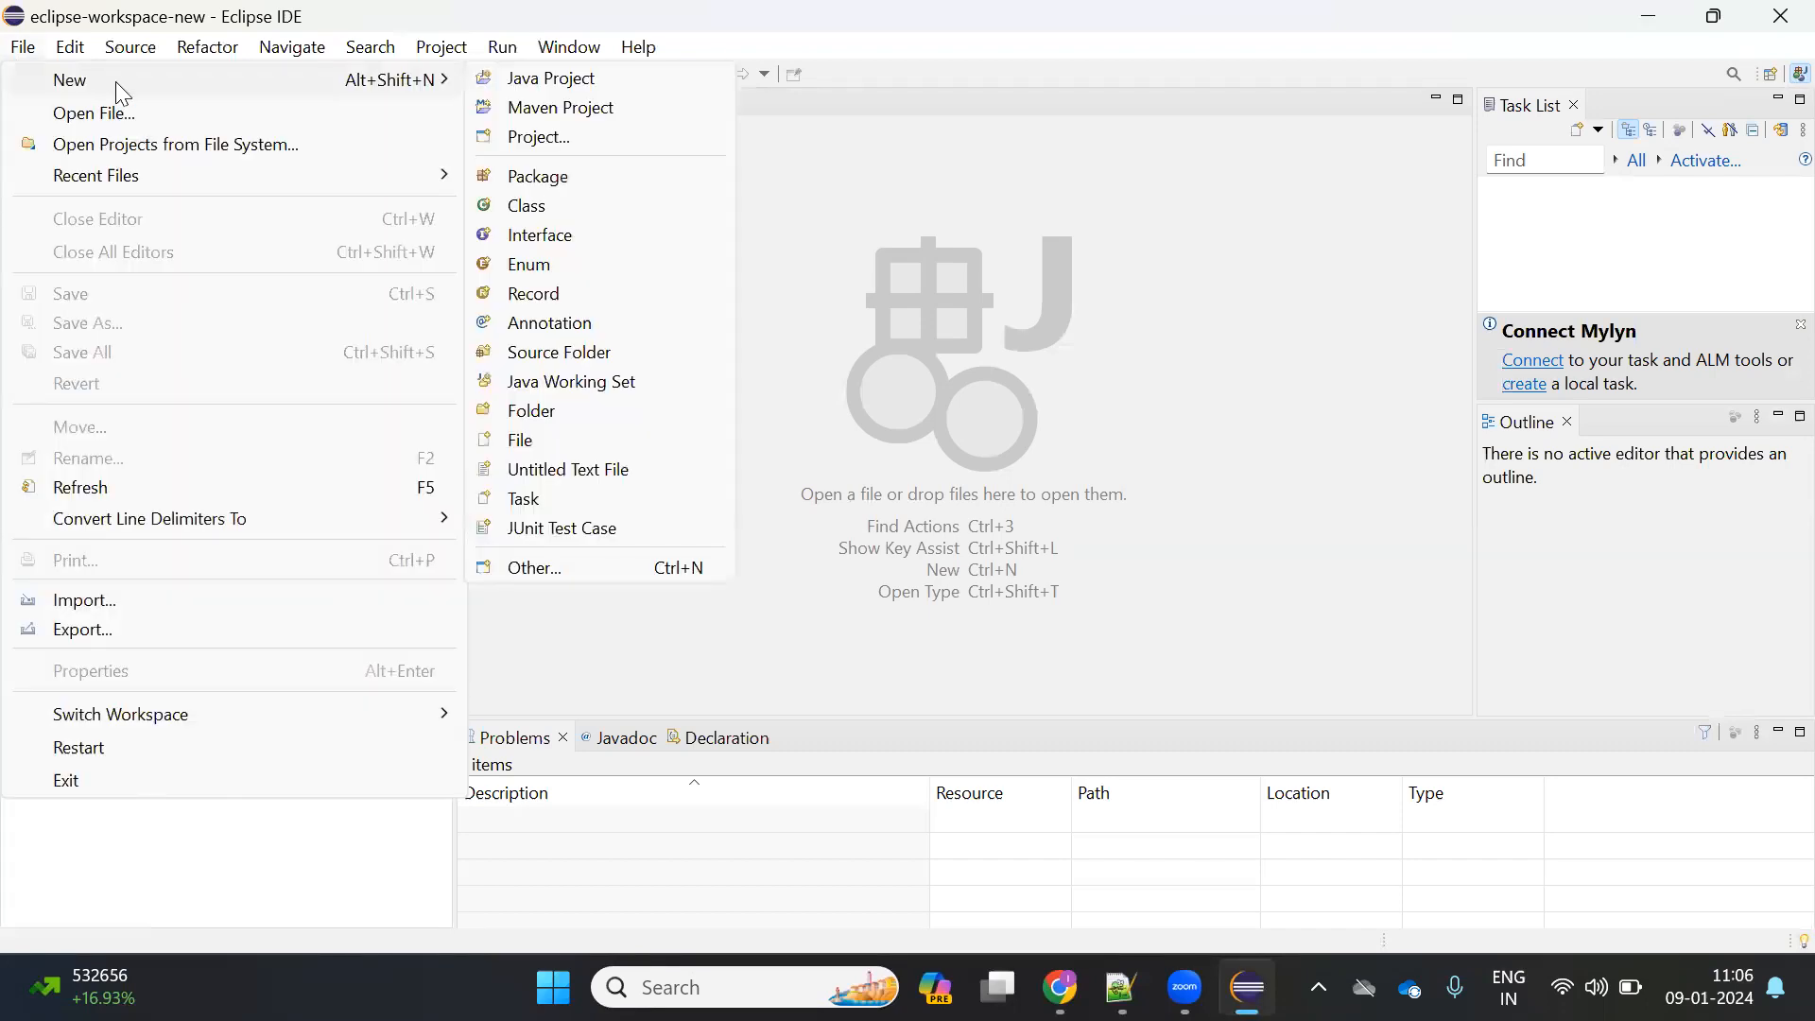
mouse_move(25, 53)
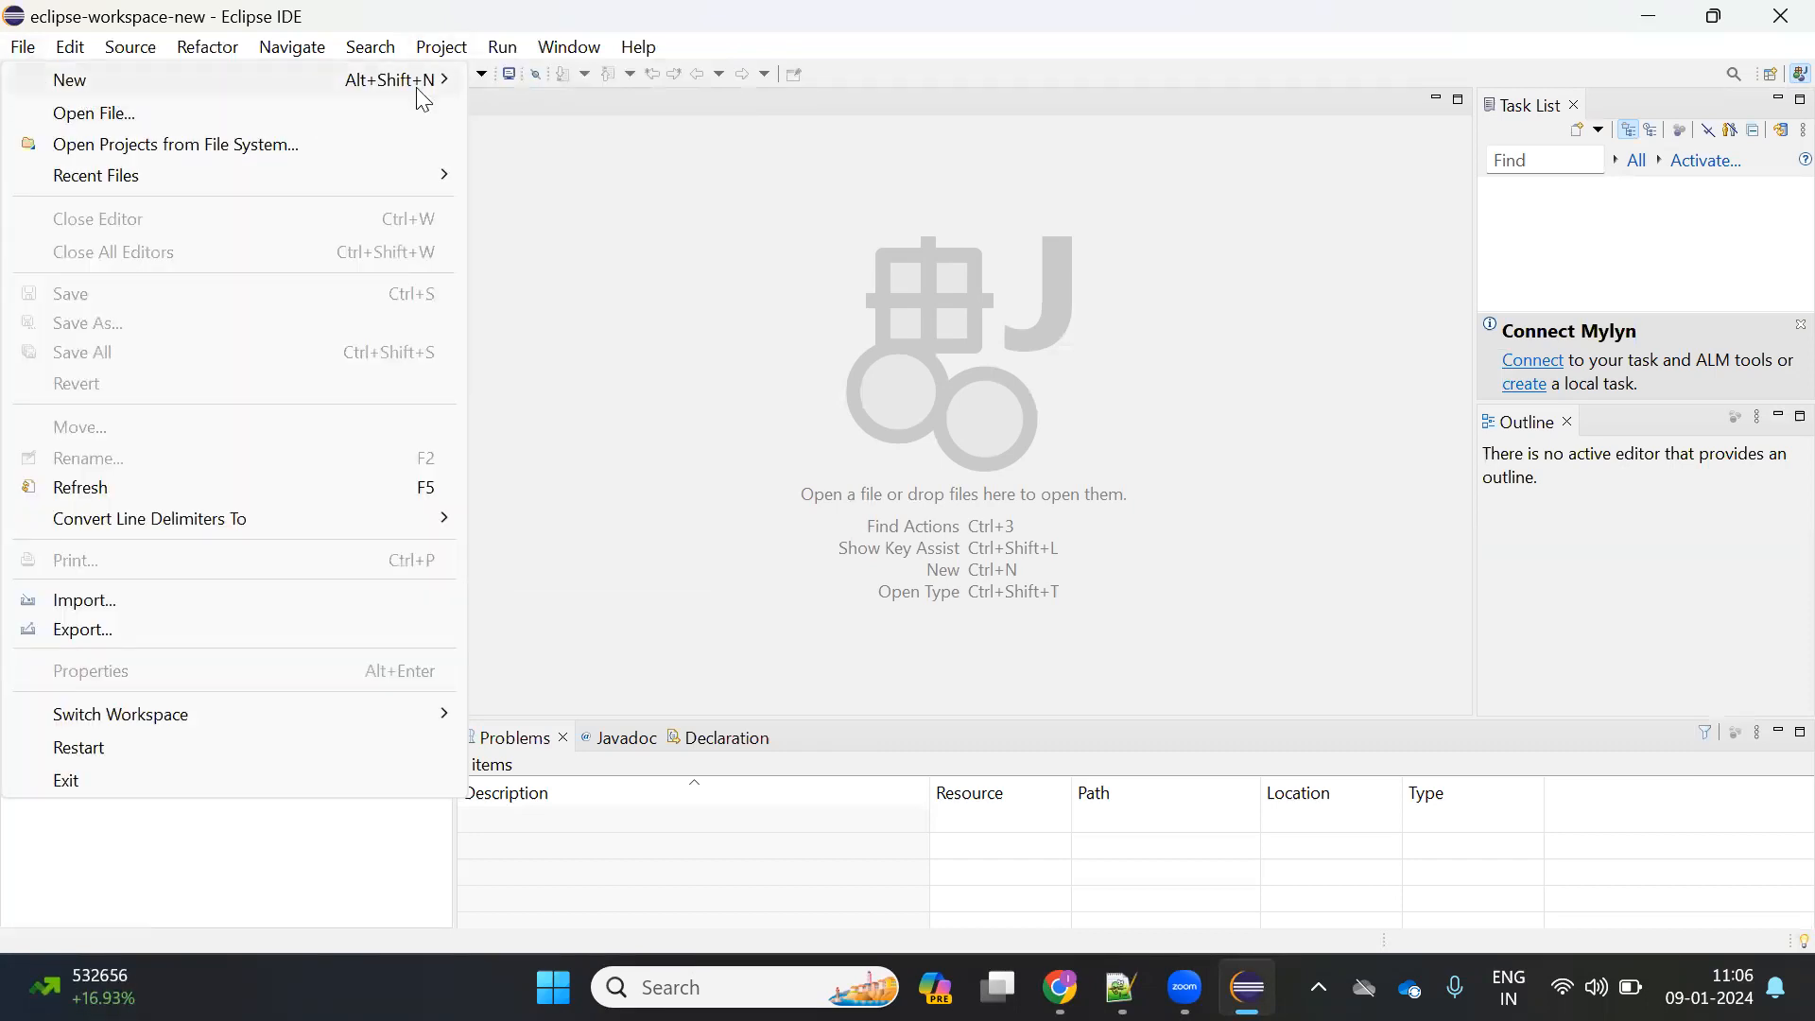
mouse_move(422, 92)
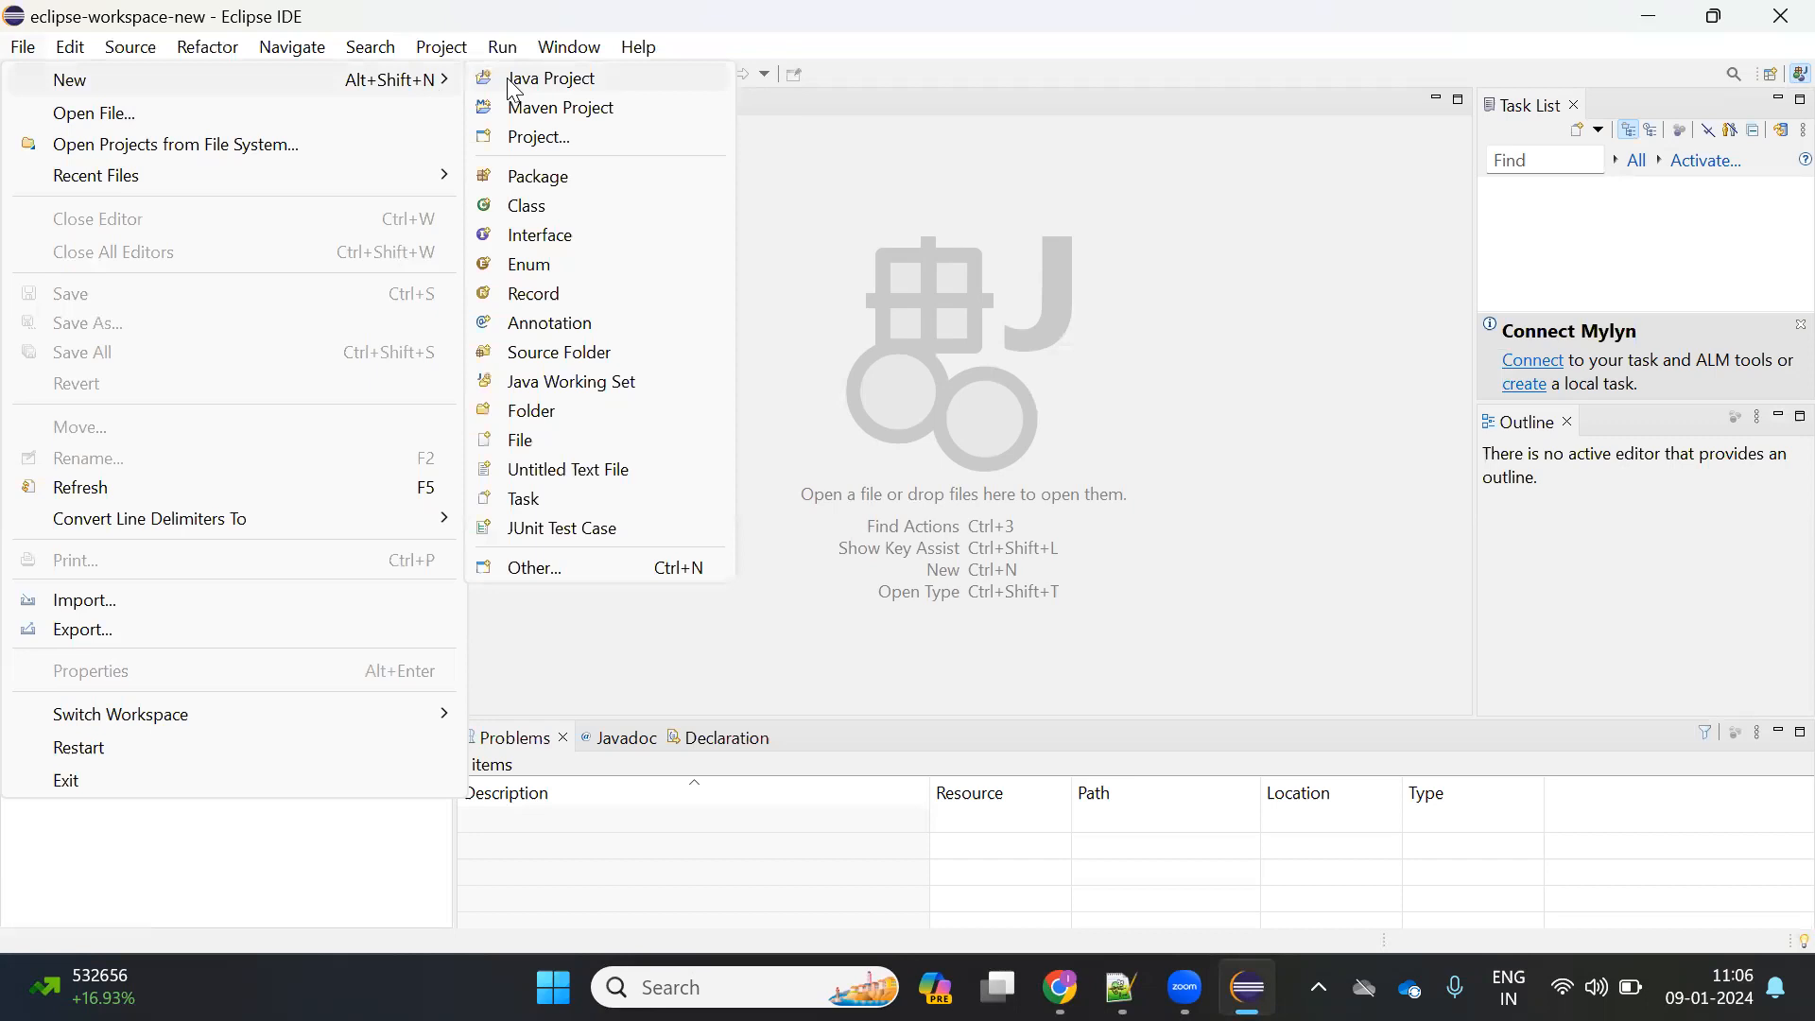
left_click(514, 89)
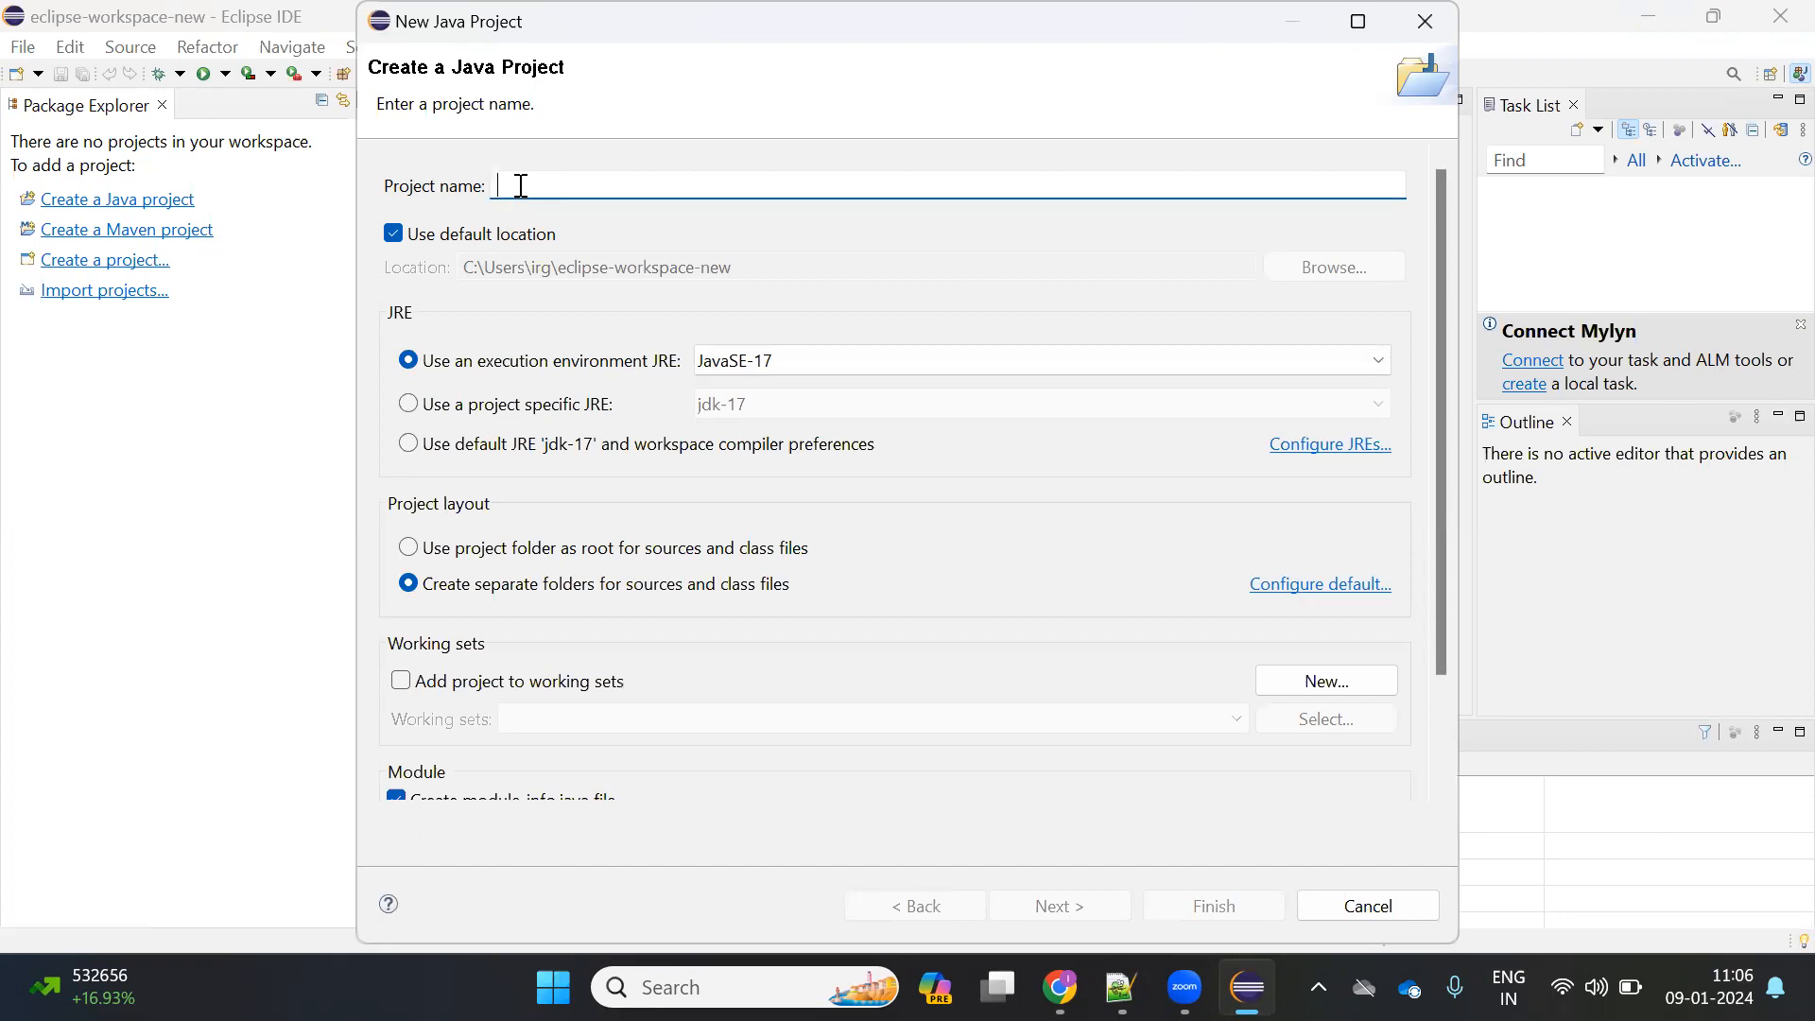
type("Testwitha")
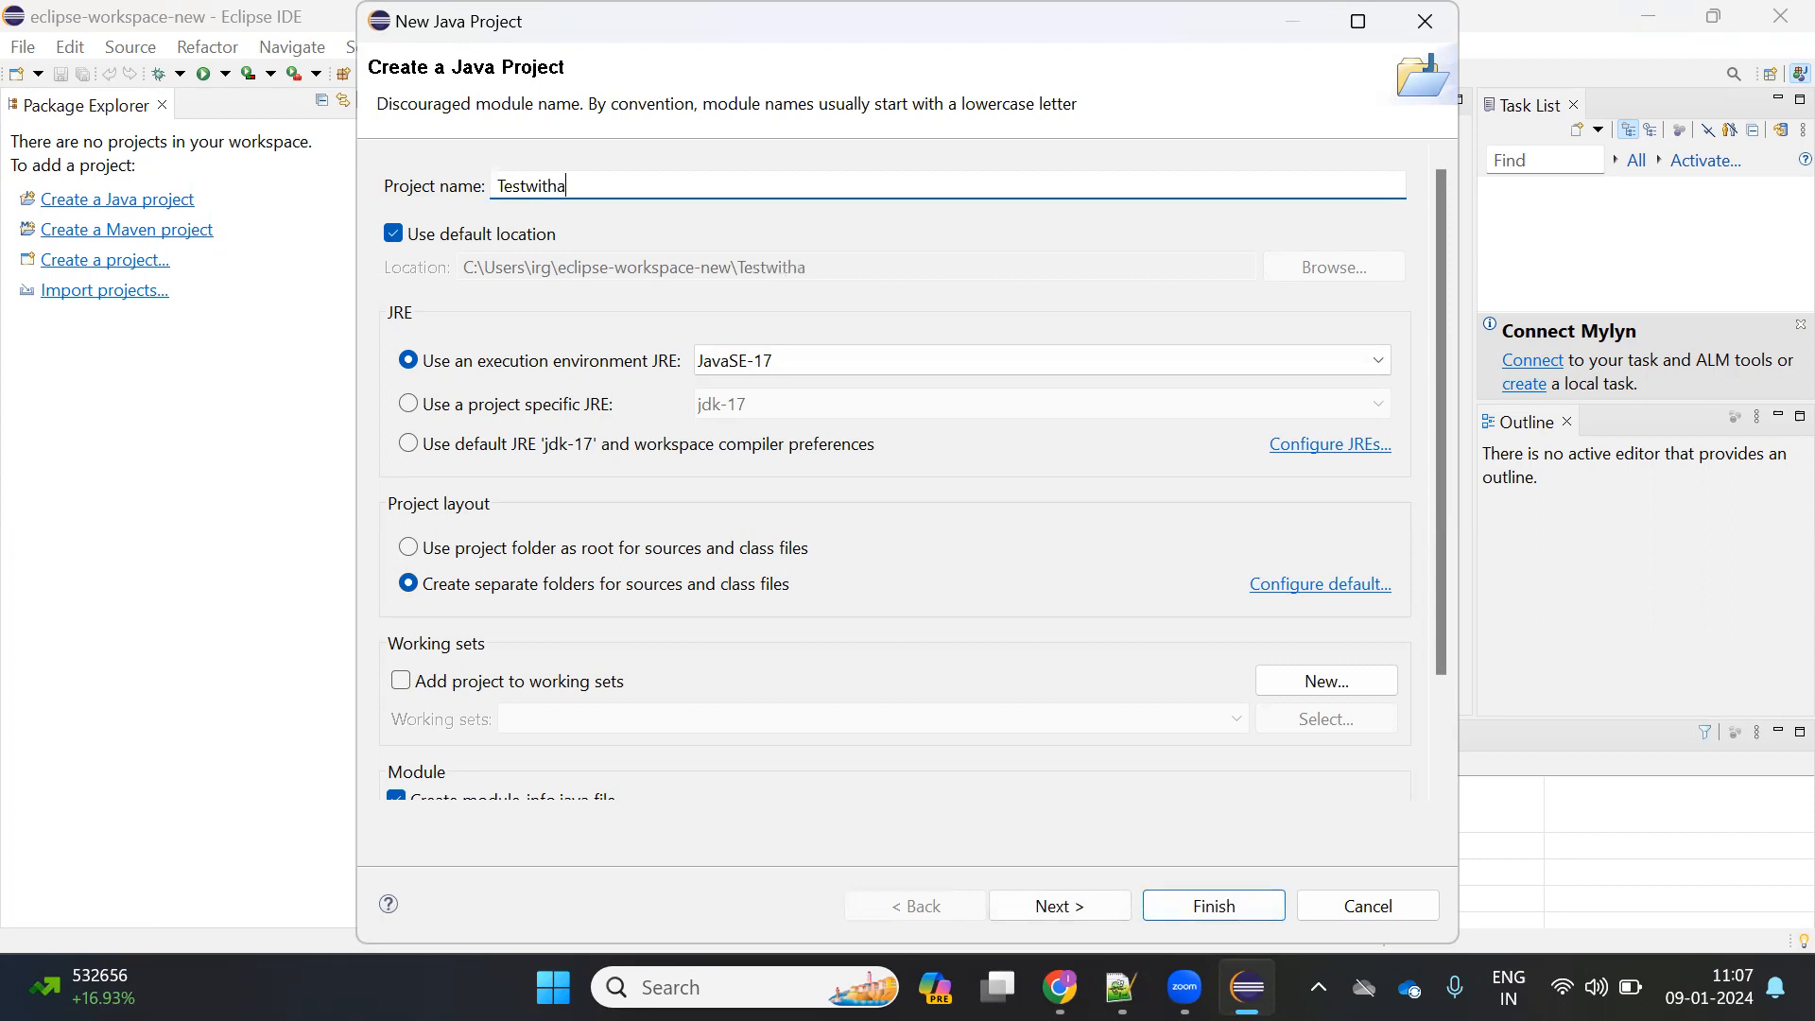
type("kshay")
left_click(1216, 902)
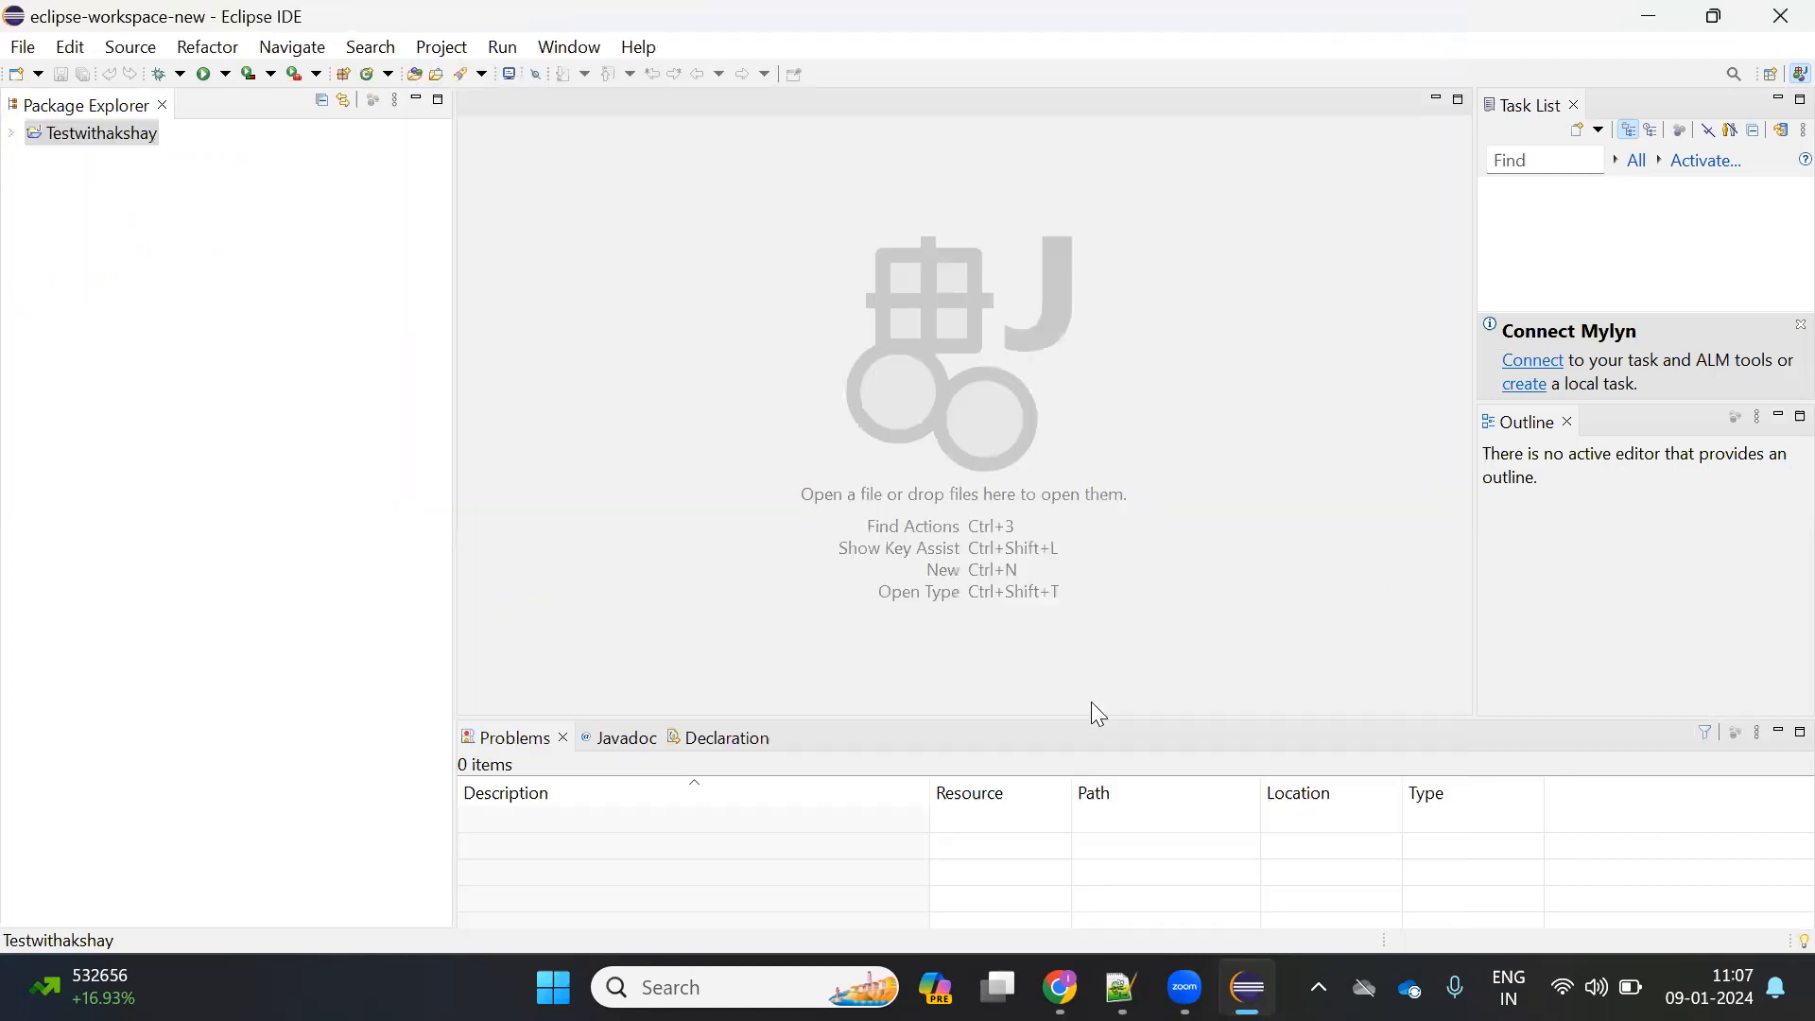
Step: Expand the Testwithakshay project's src folder and delete the module-info.java file from it
left_click(12, 134)
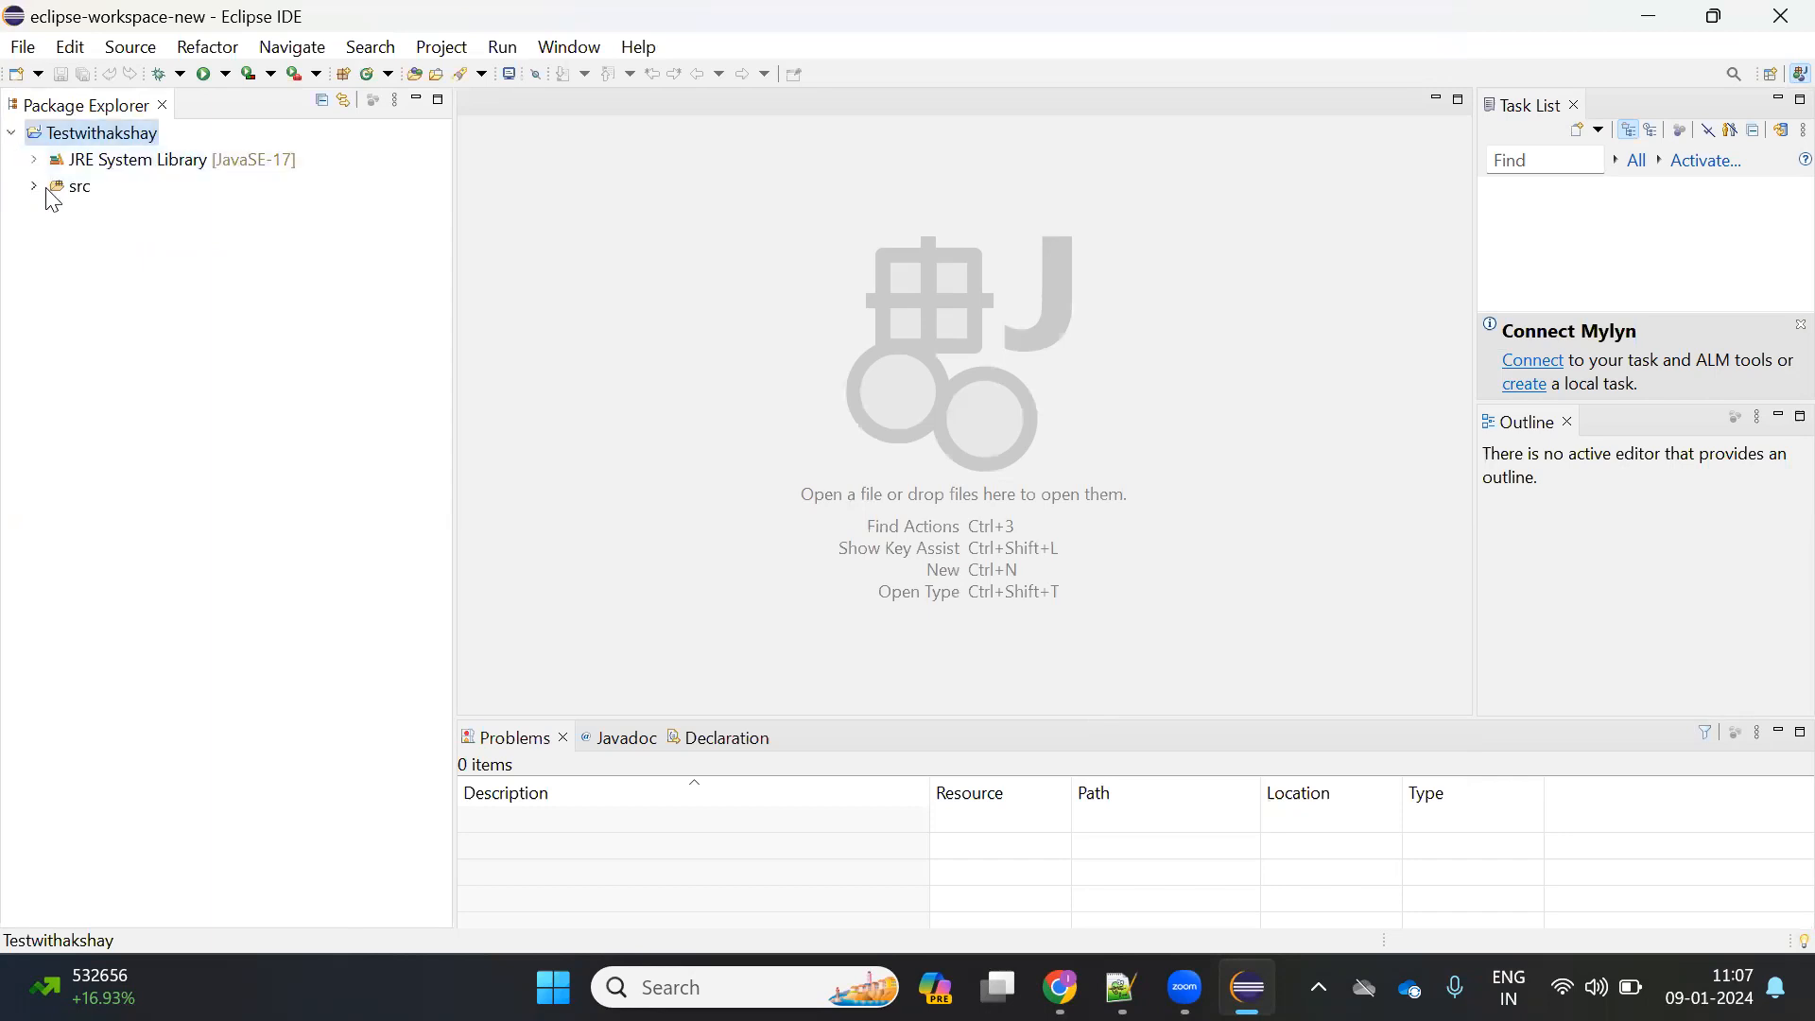
left_click(36, 187)
left_click(104, 217)
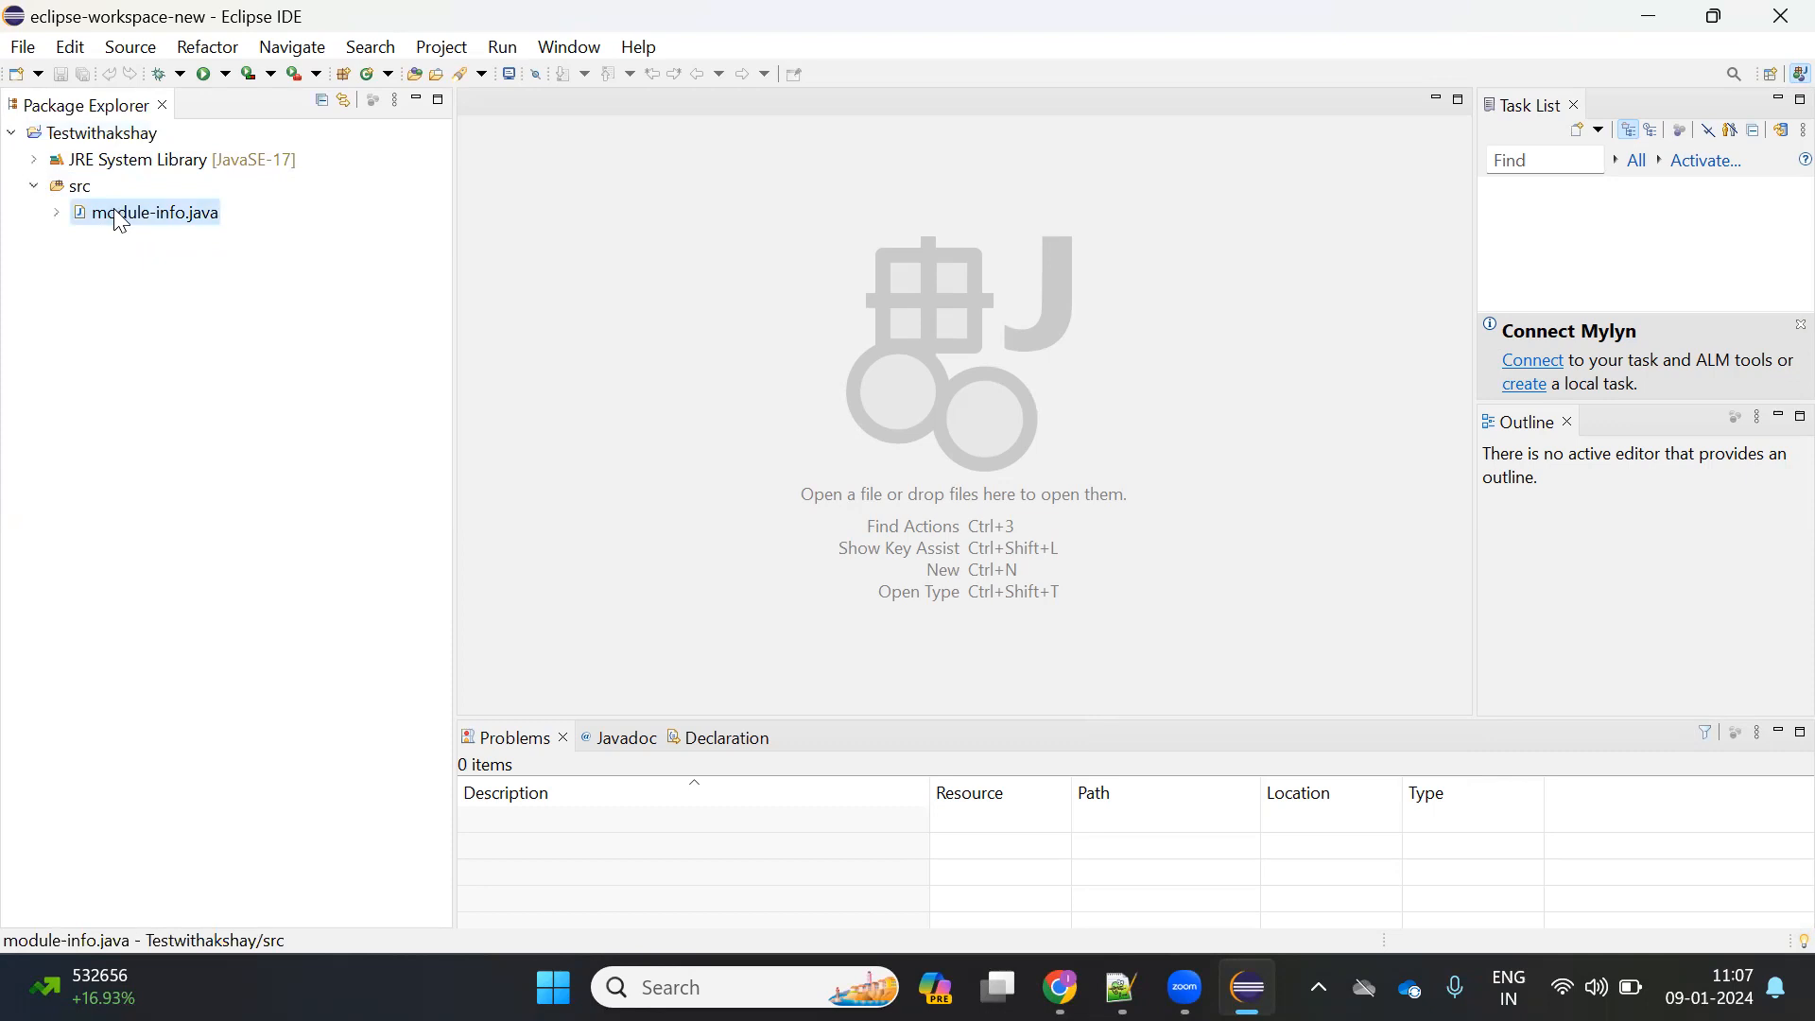
right_click(121, 222)
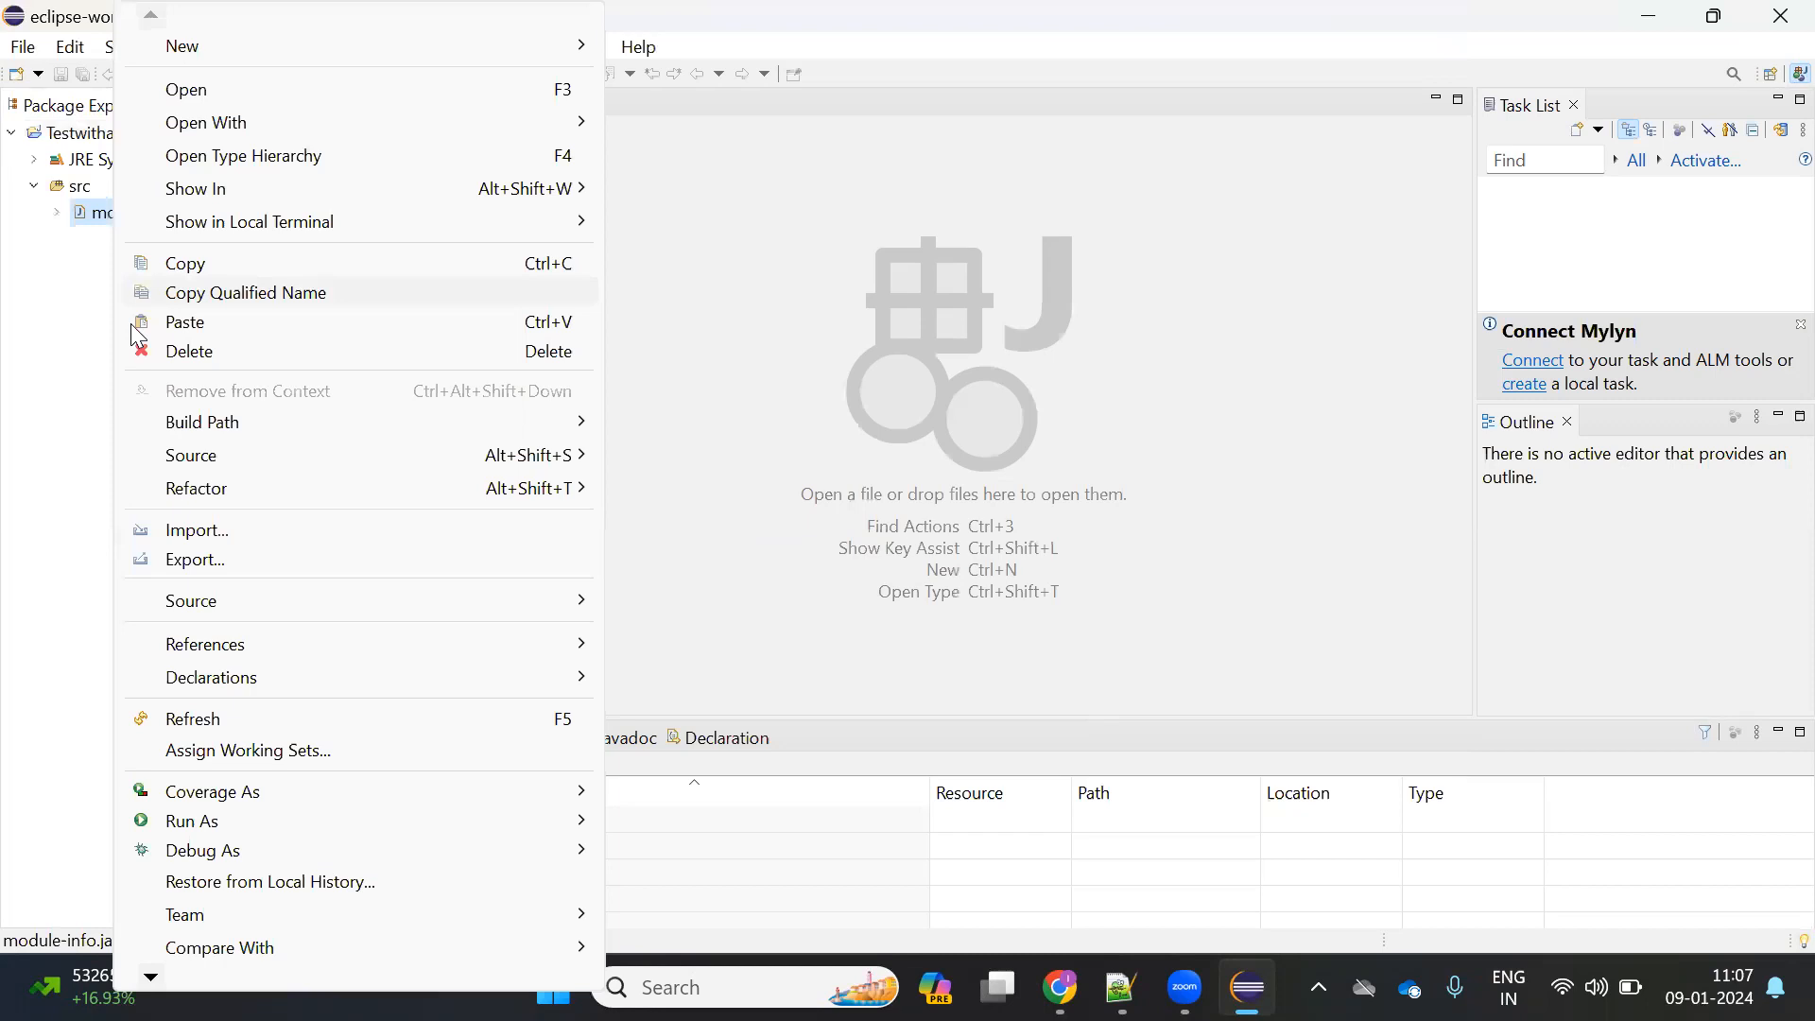
left_click(223, 358)
left_click(1022, 536)
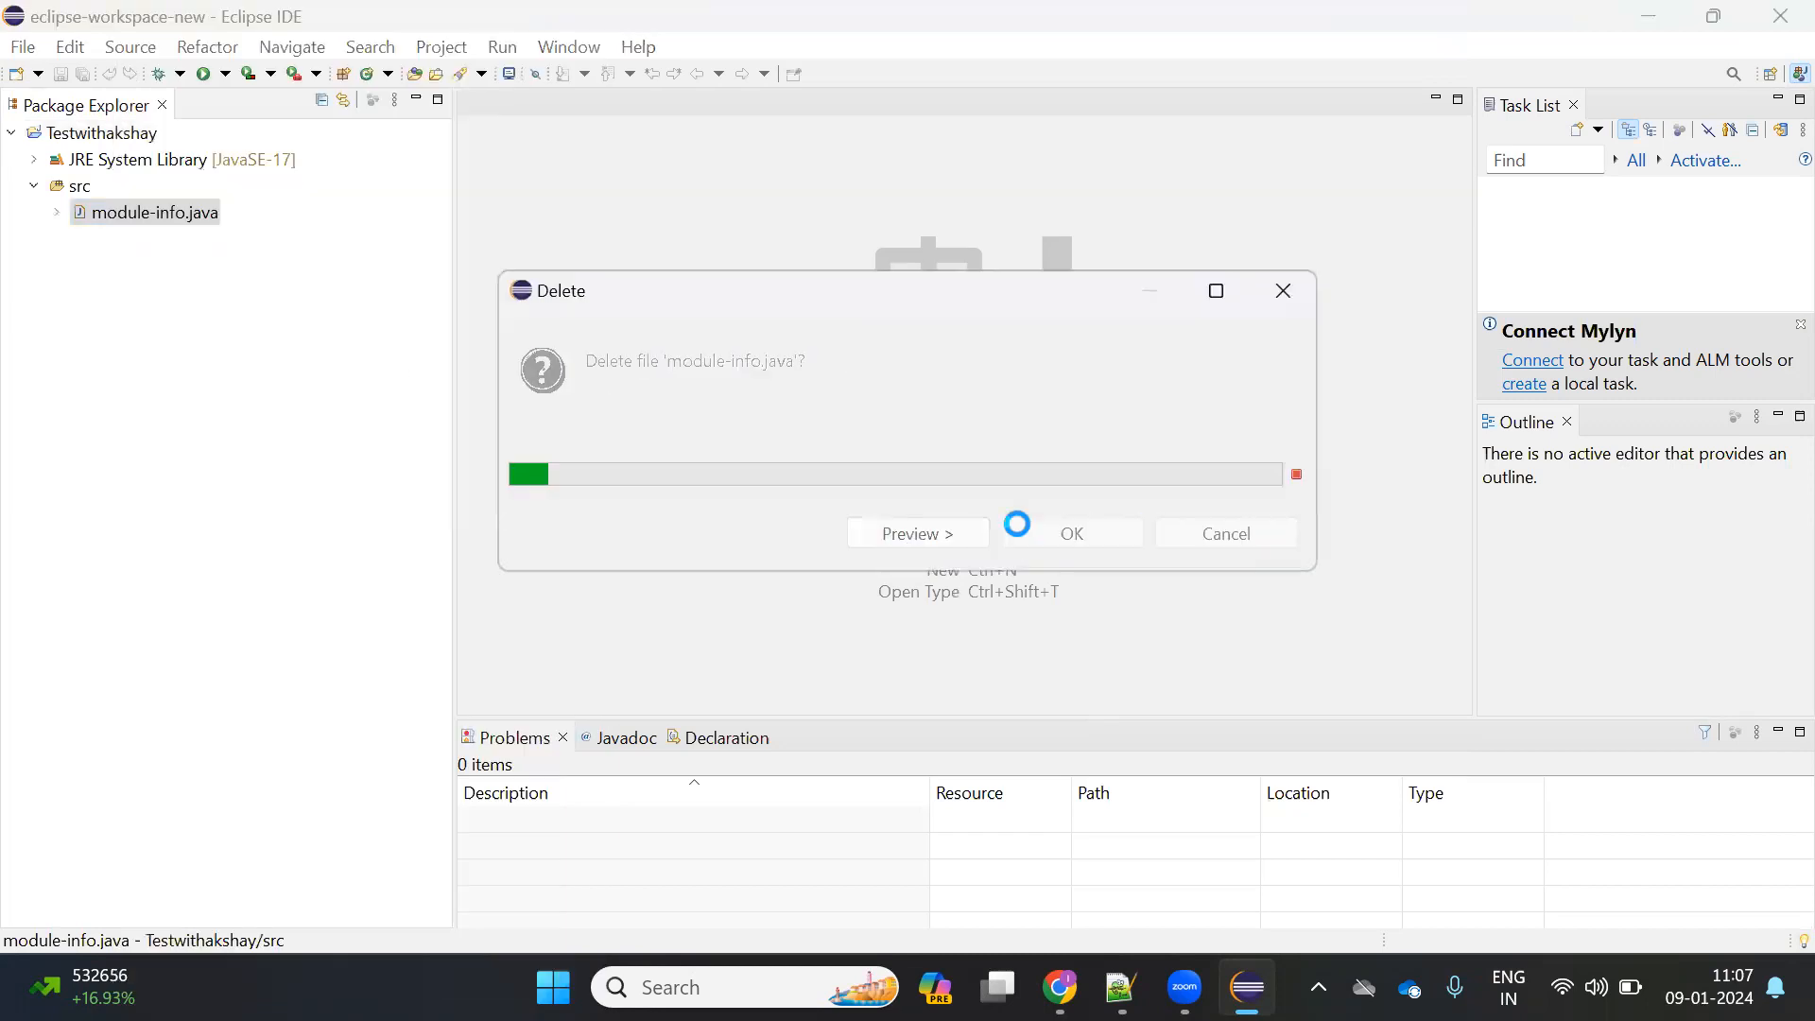
Step: Create a public Java class named Demo1 in the src folder, including a public static void main(String[] args) method stub
left_click(72, 189)
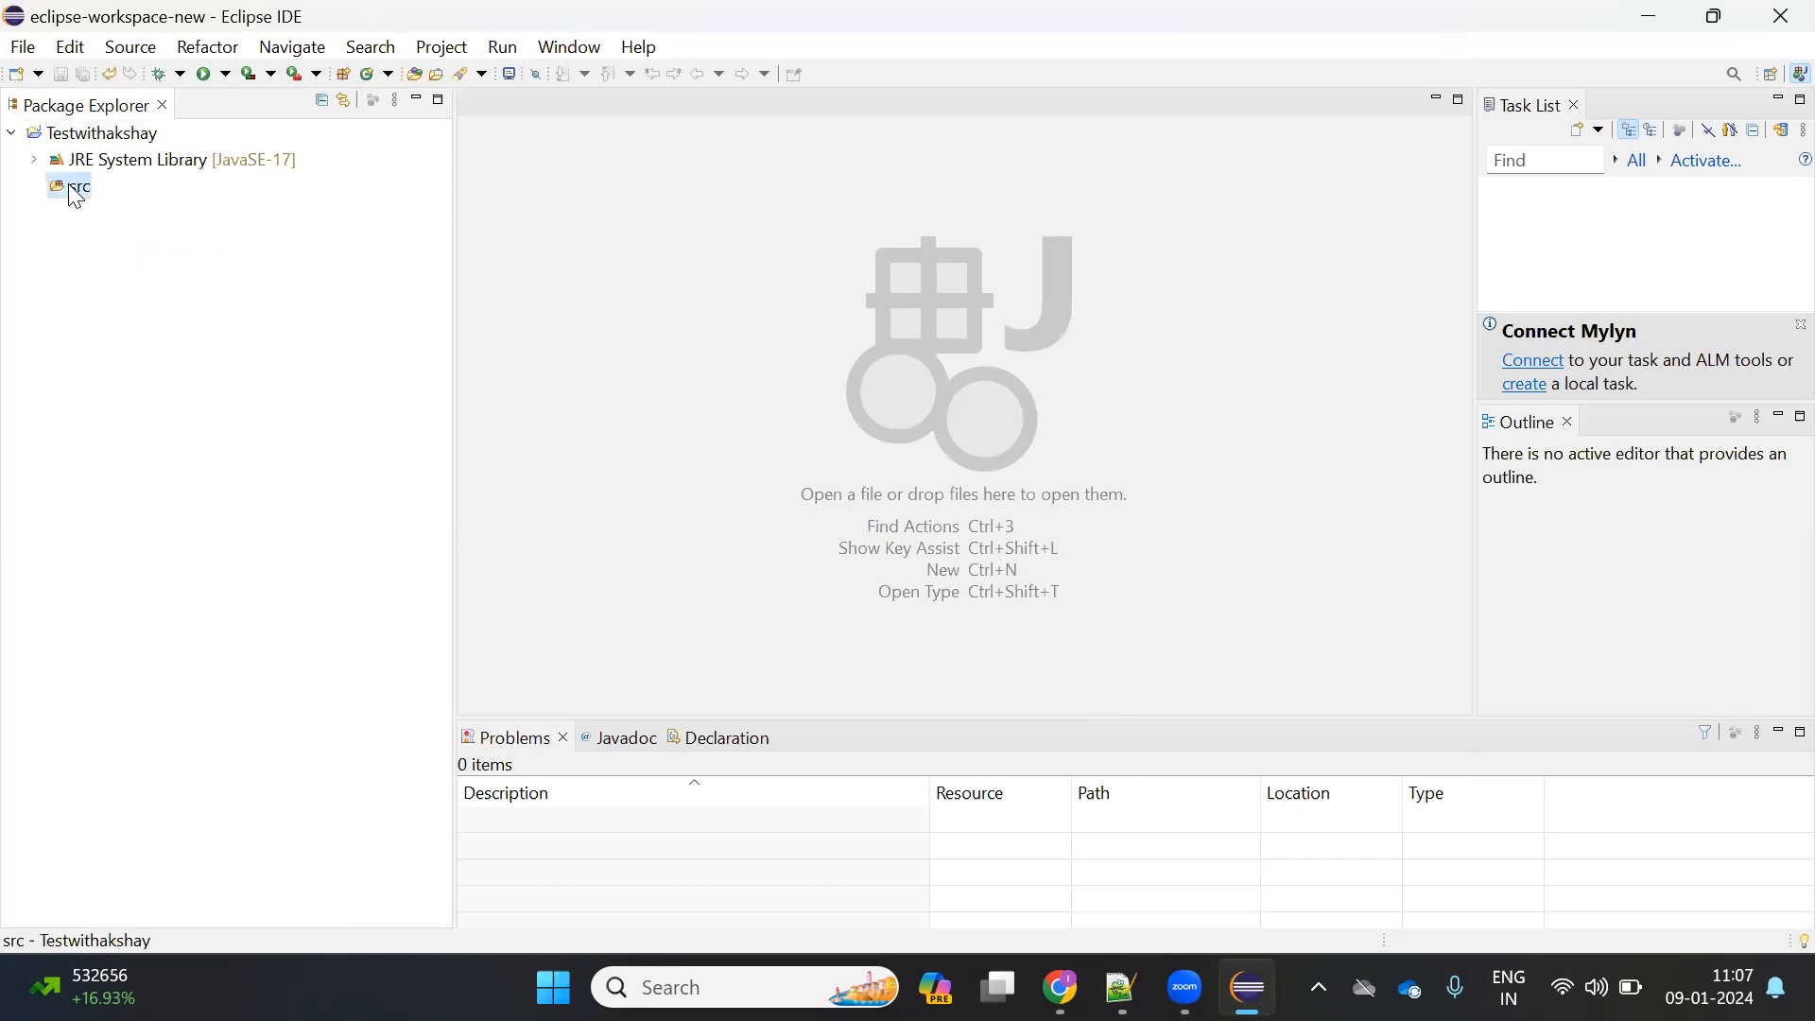
right_click(72, 194)
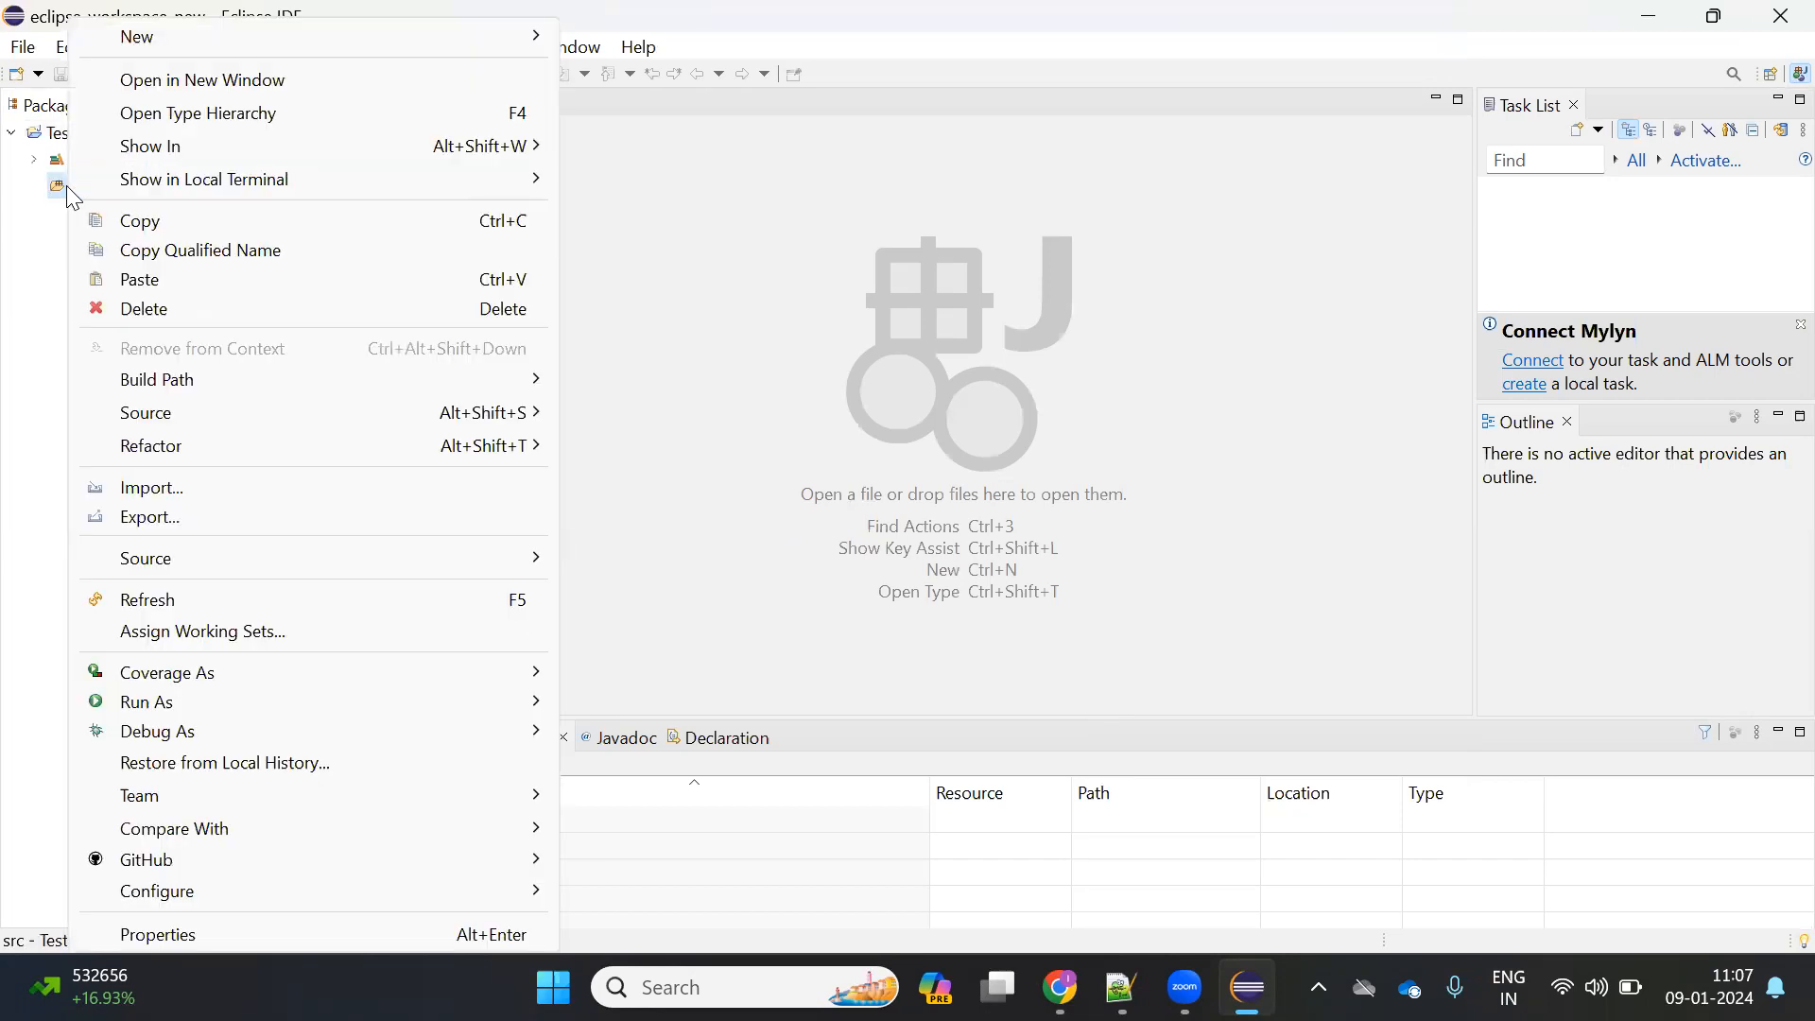
mouse_move(189, 40)
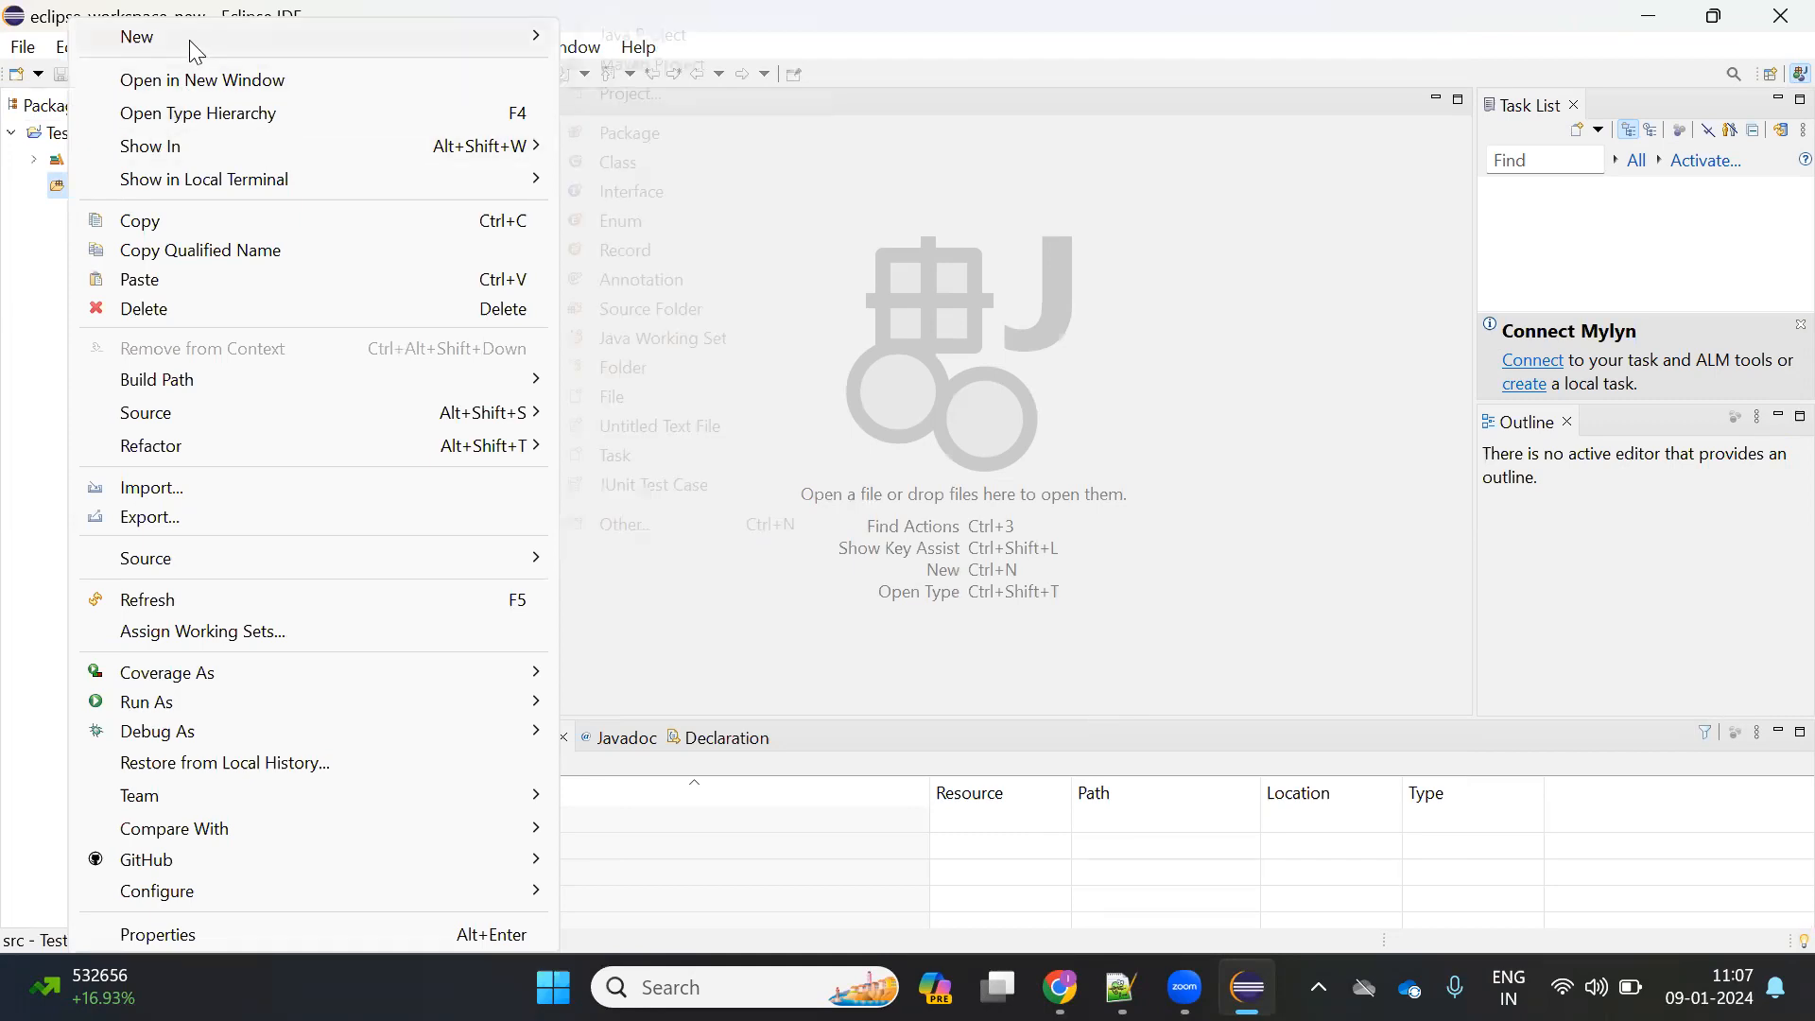
left_click(658, 168)
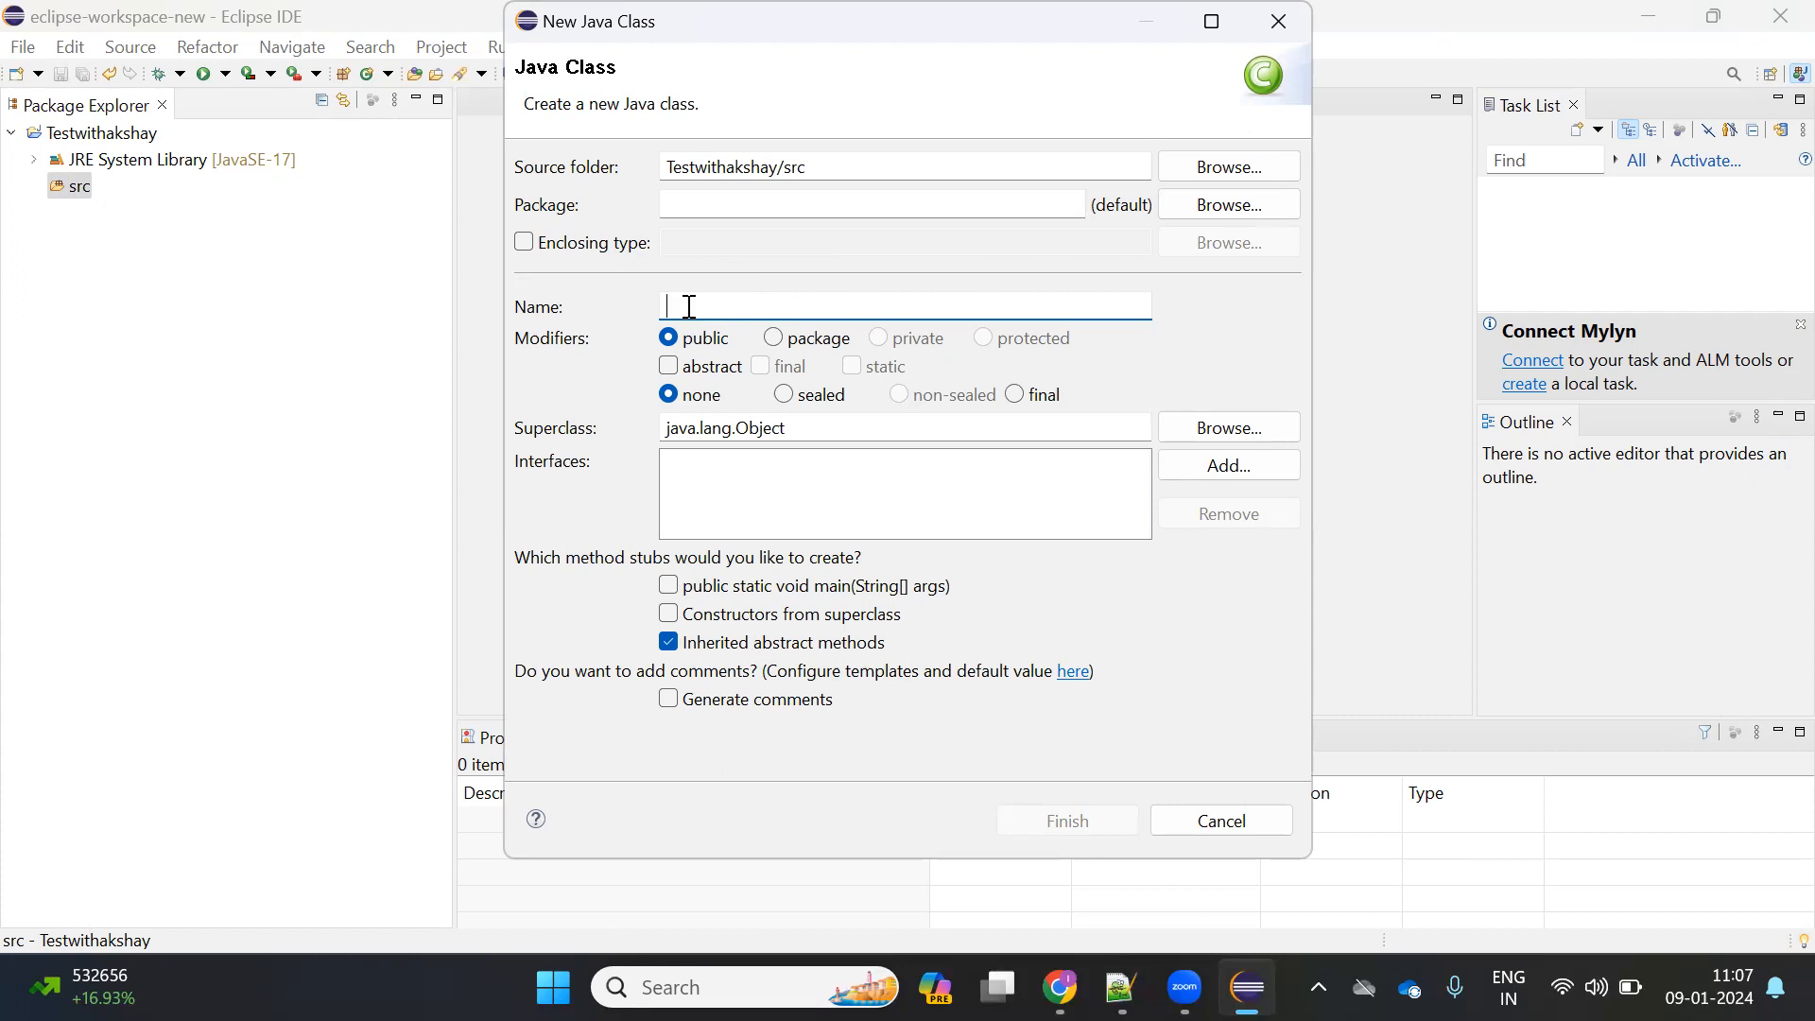
type("Demo1")
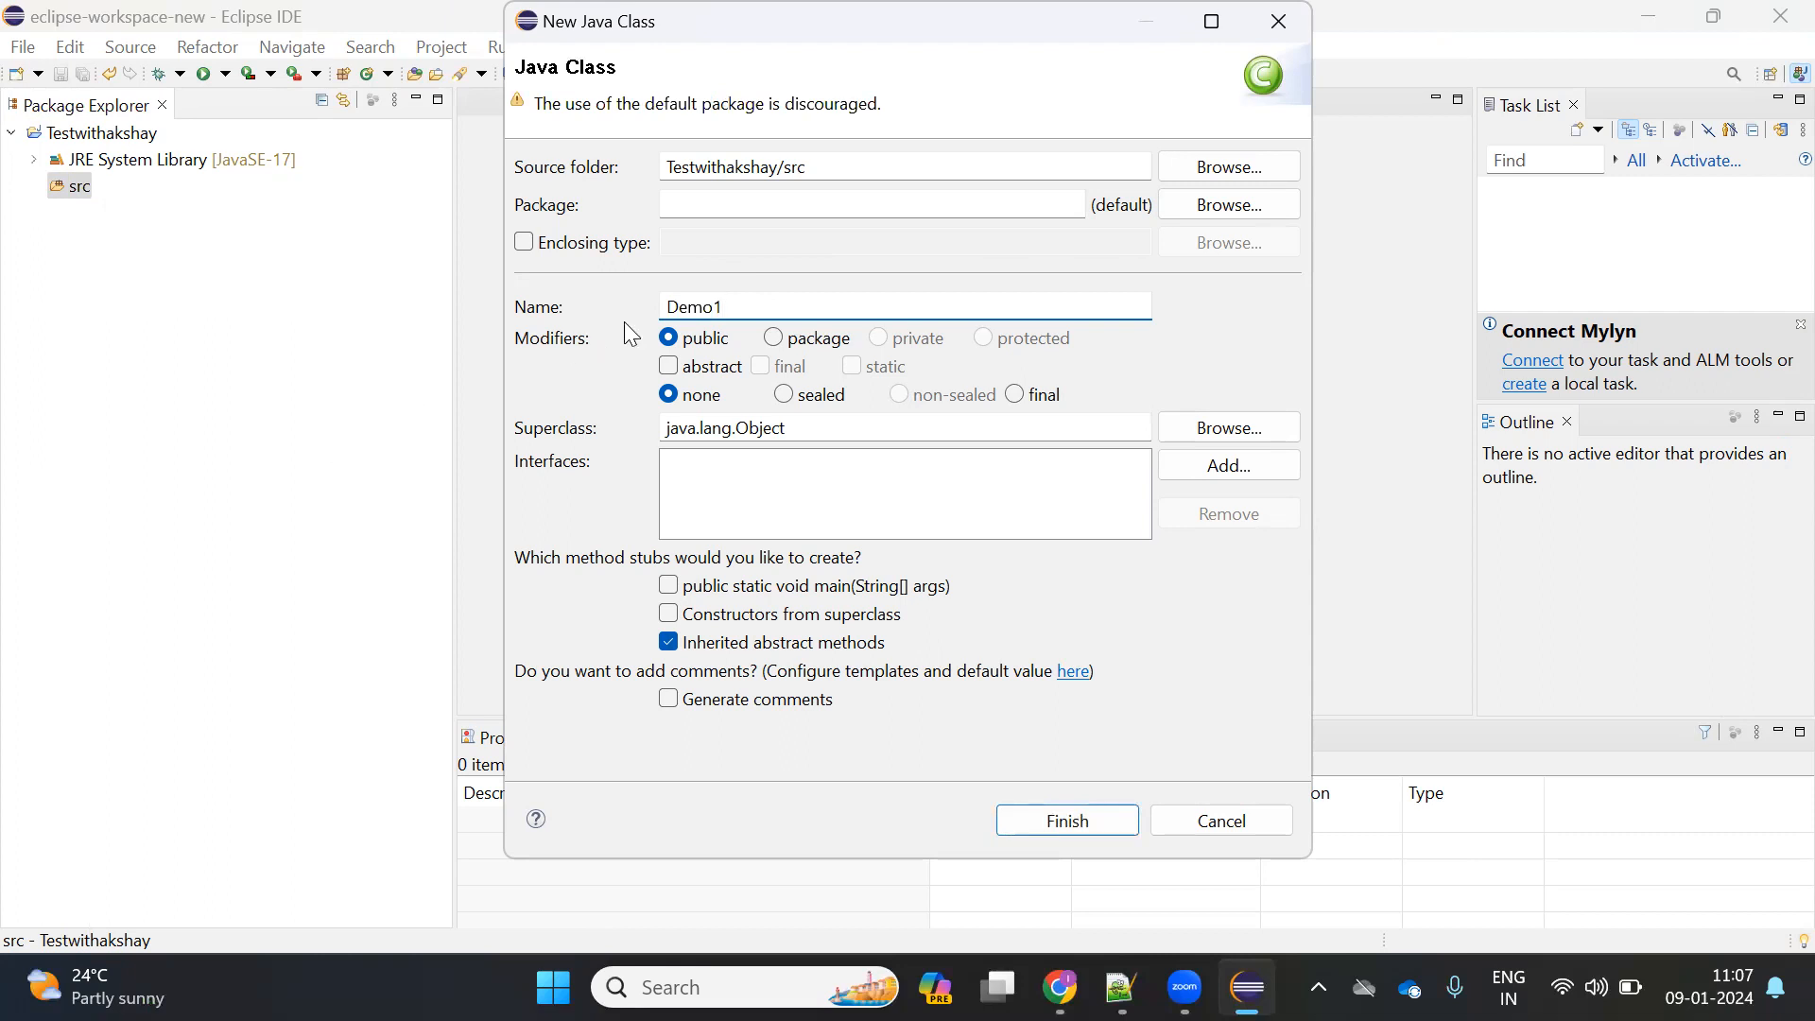
left_click(670, 588)
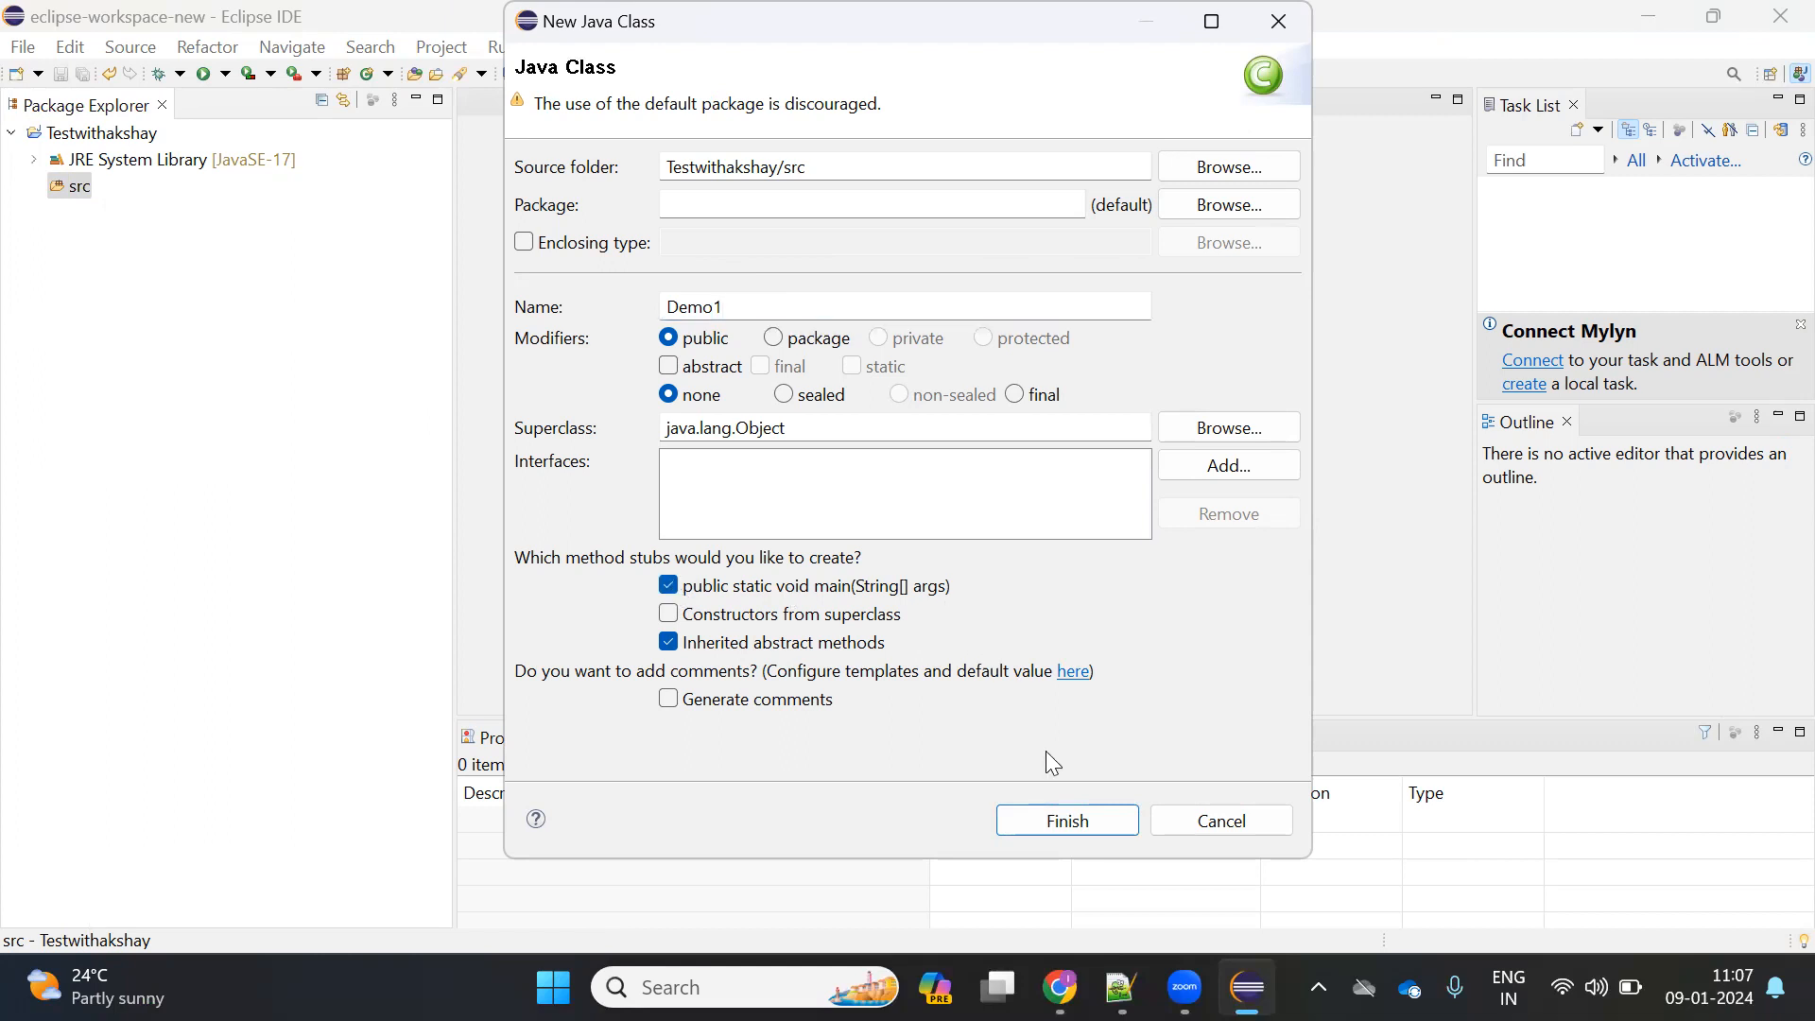
left_click(1066, 838)
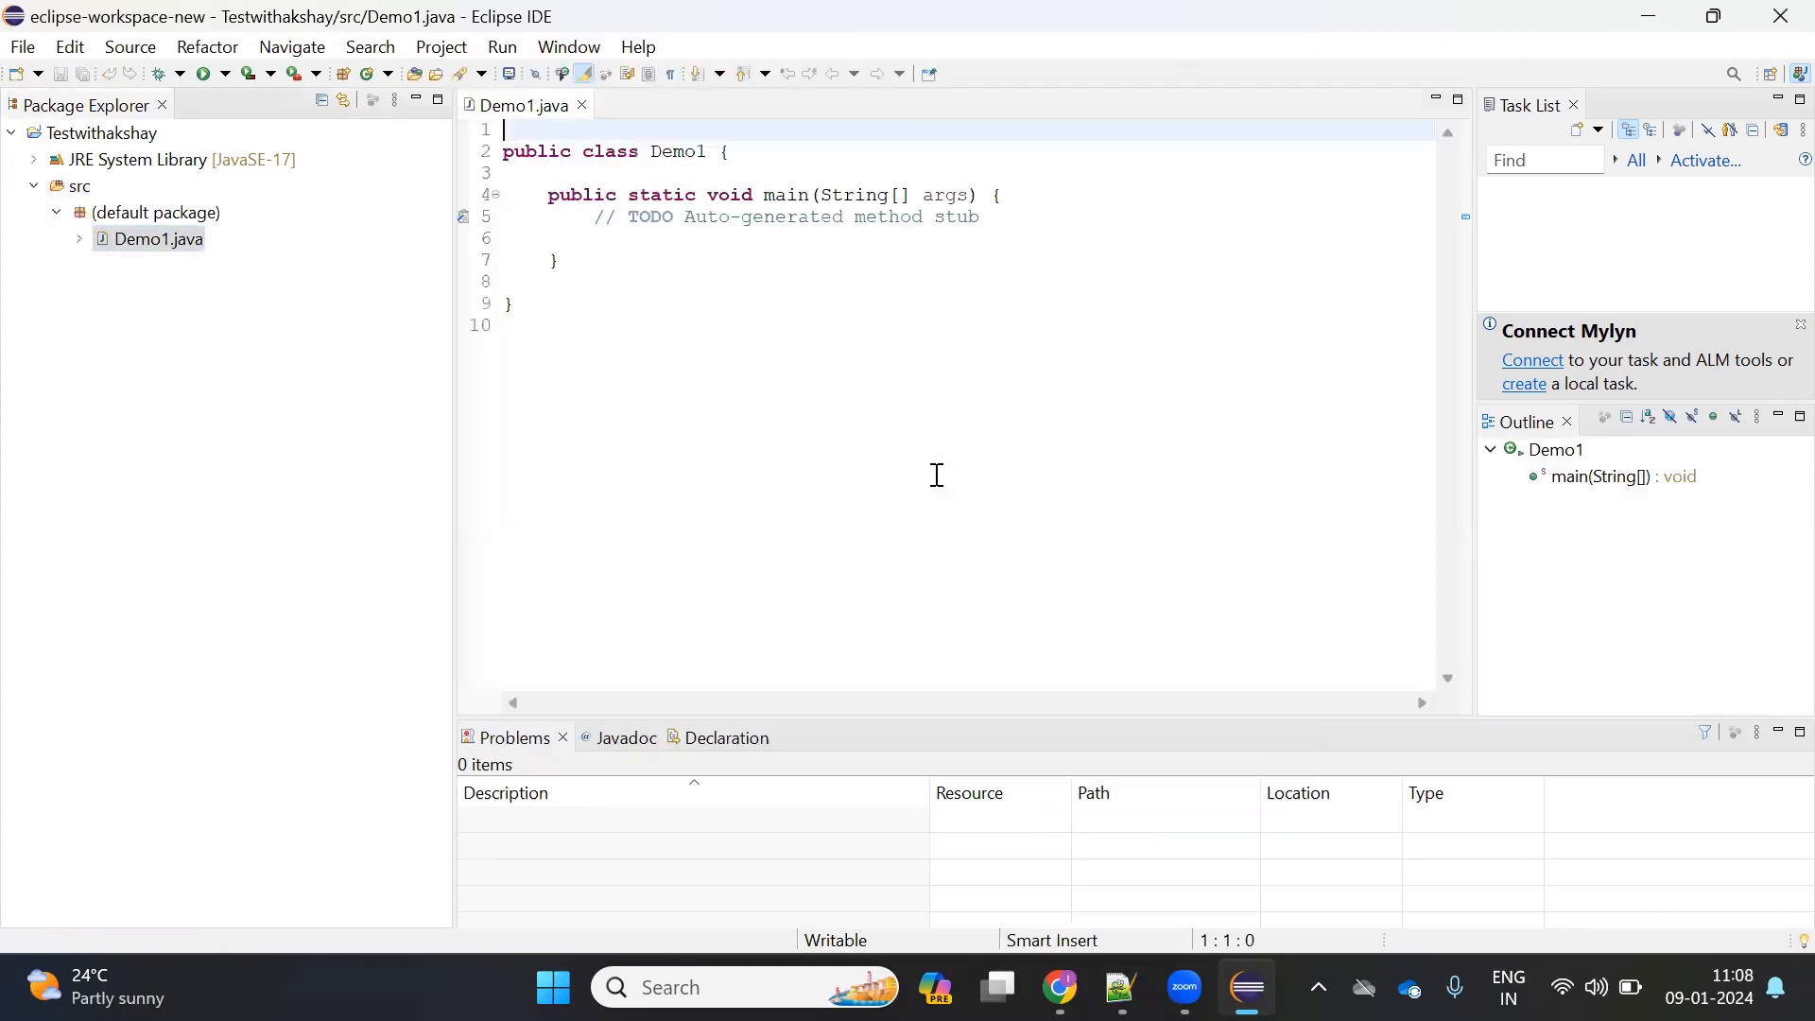
Step: Move the opening braces of the Demo1 class and its main method onto their own lines
left_click(715, 152)
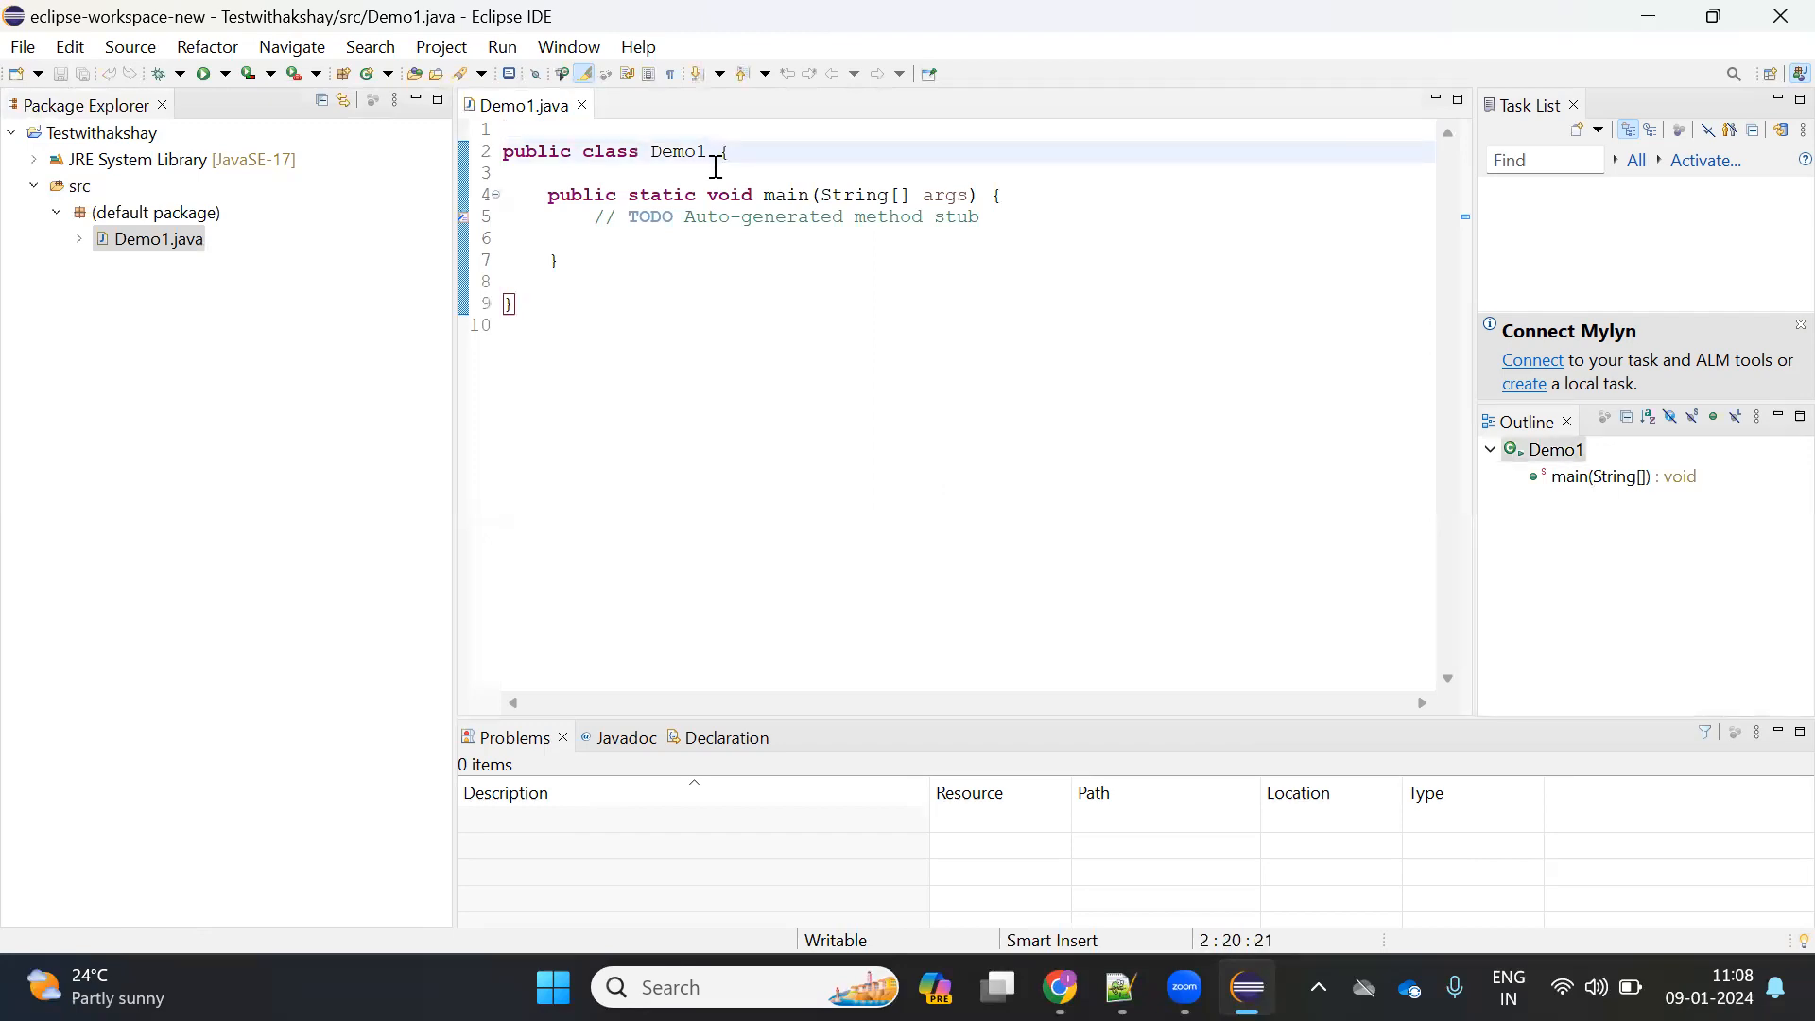
key("Return")
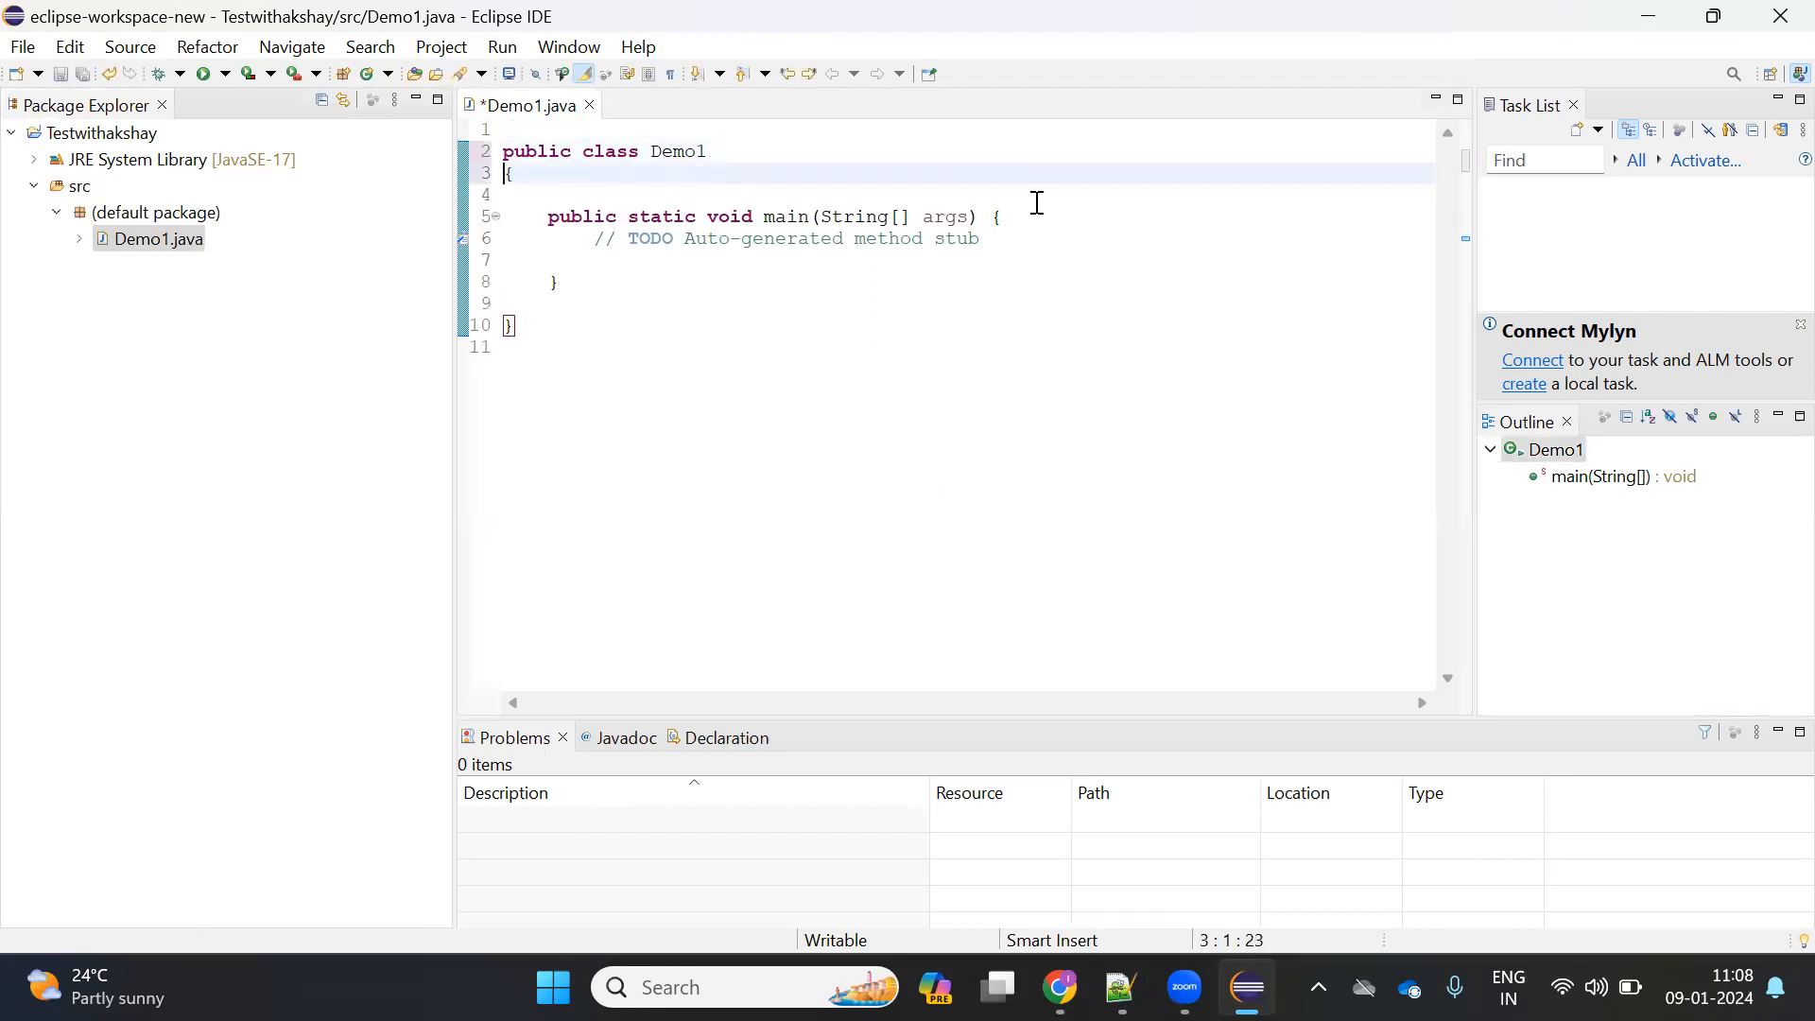
left_click(992, 216)
key("Return")
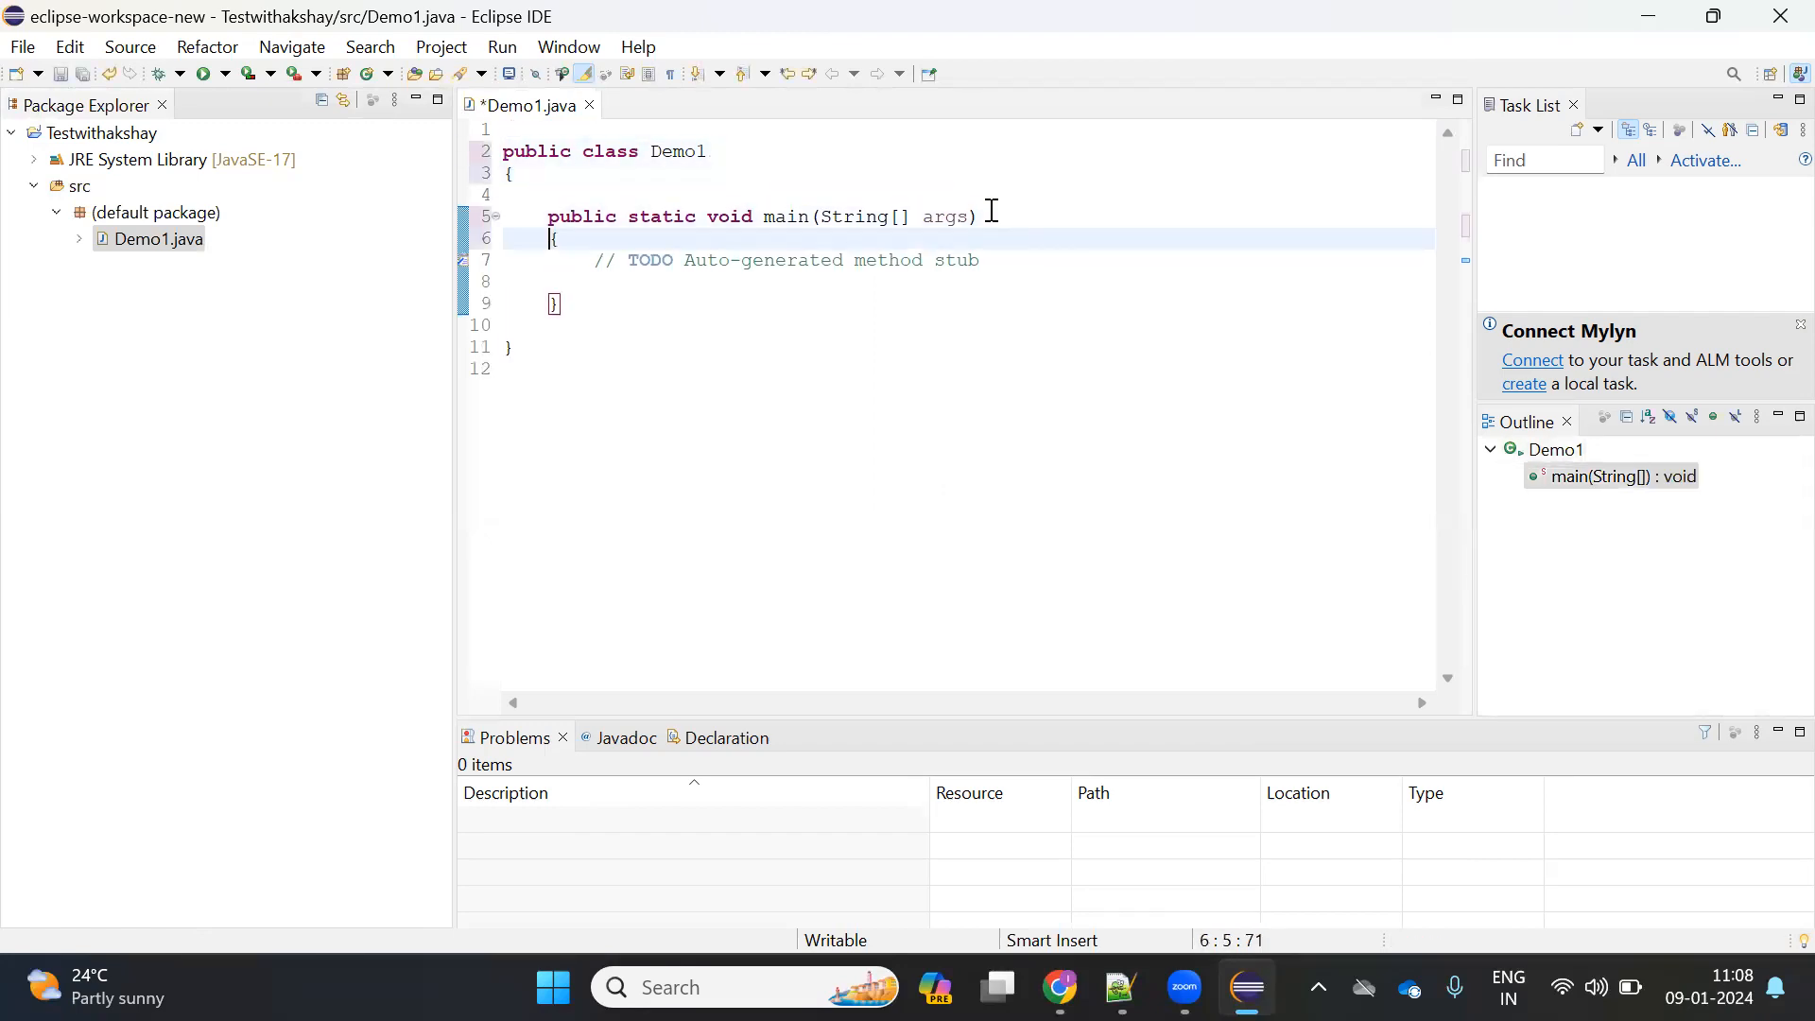
Step: Clear the auto-generated TODO comment from the main method body, trying code completion on "sys" in its place
left_click_drag(594, 260, 1034, 262)
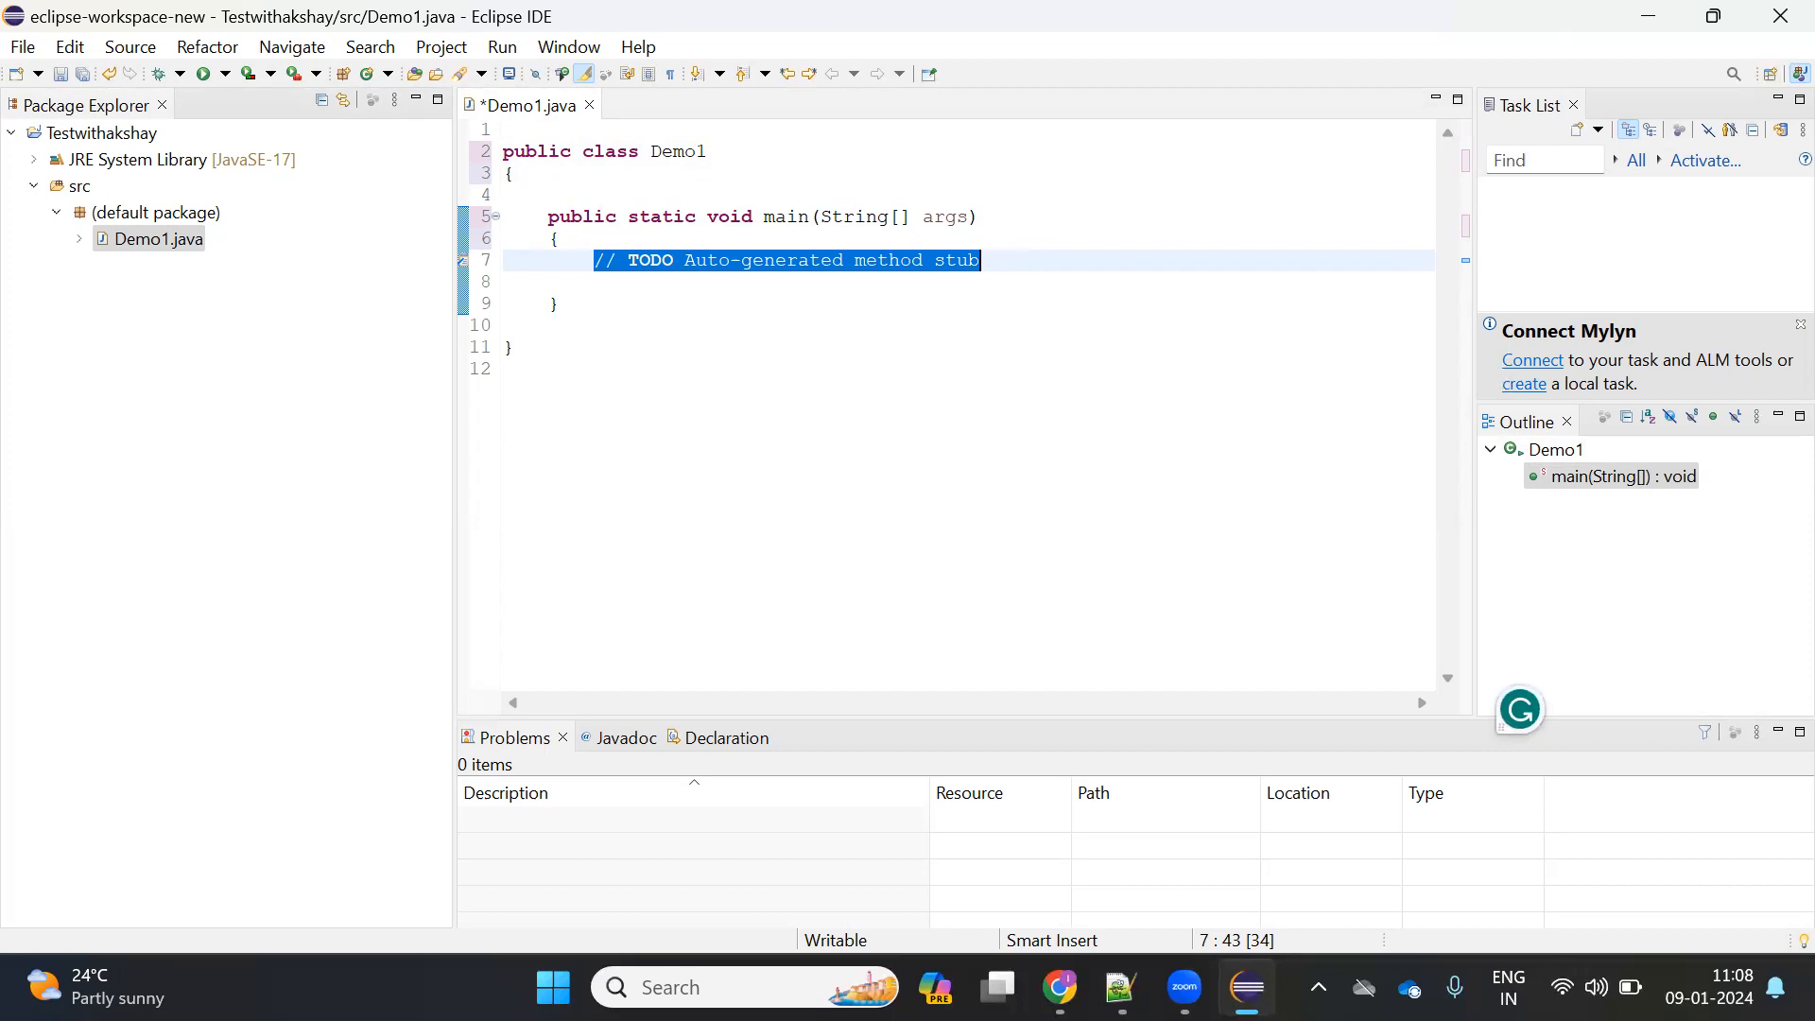
type("sys")
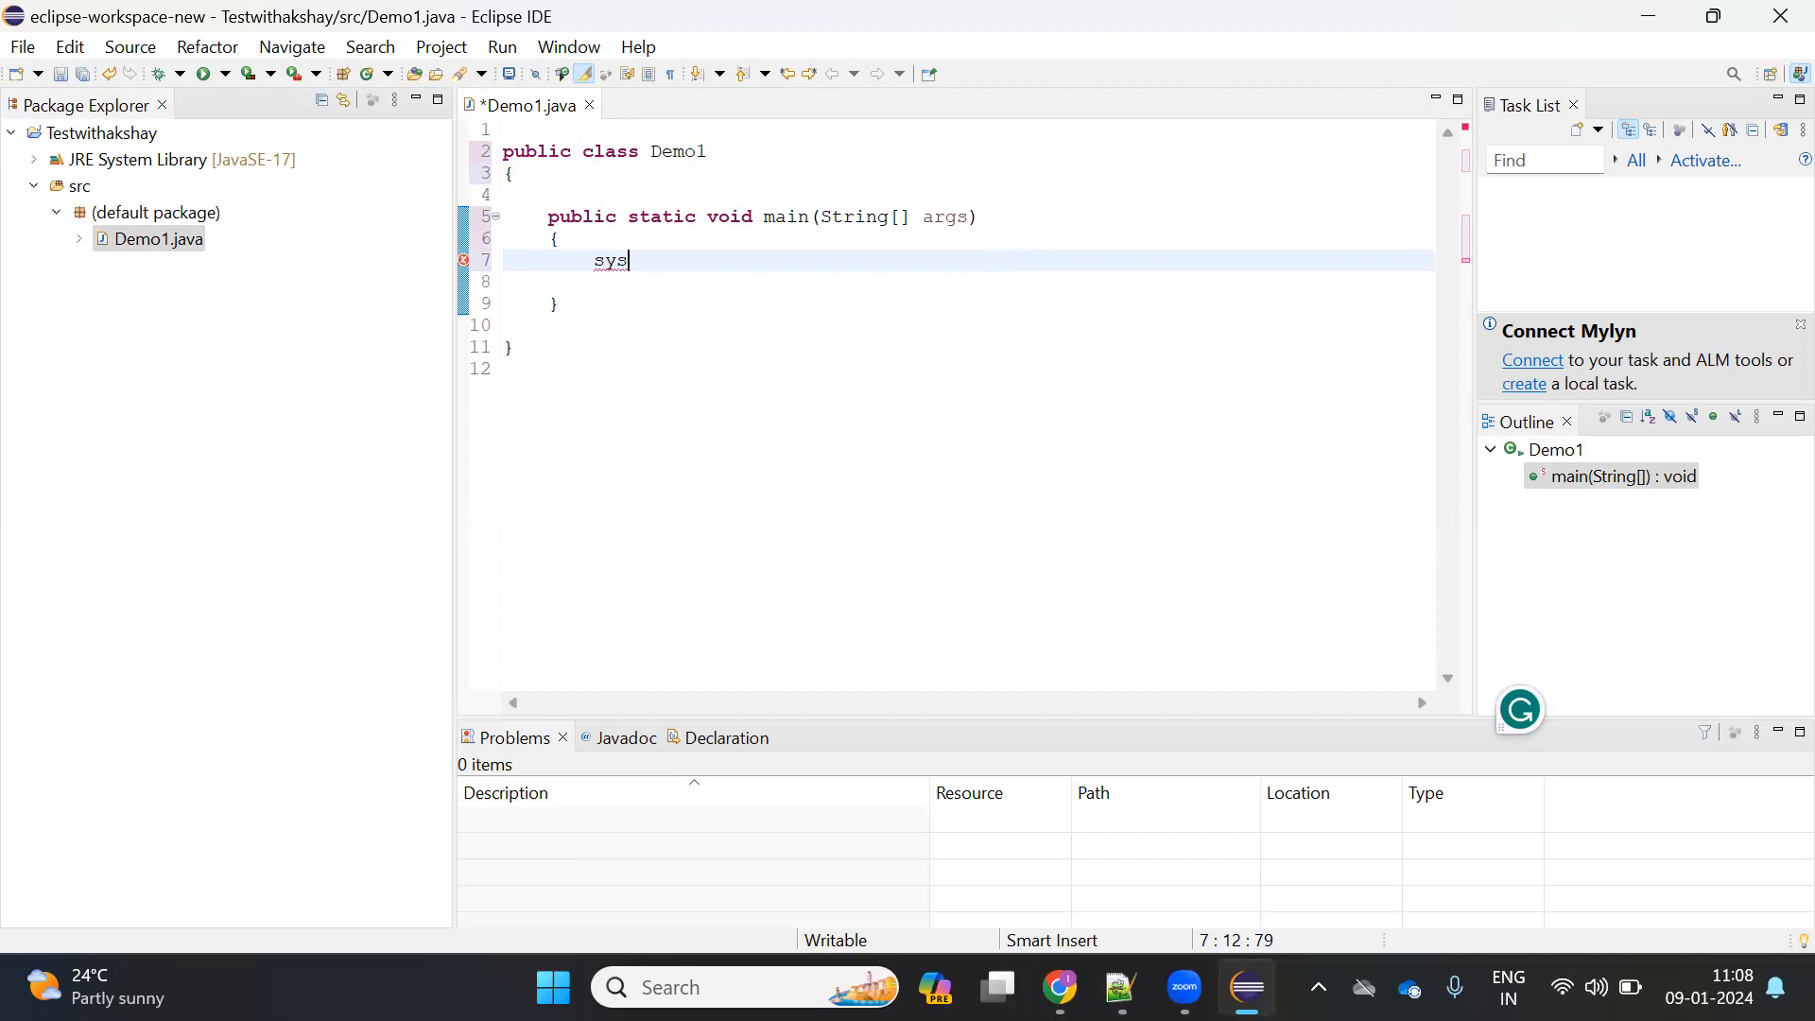
key("ctrl+space")
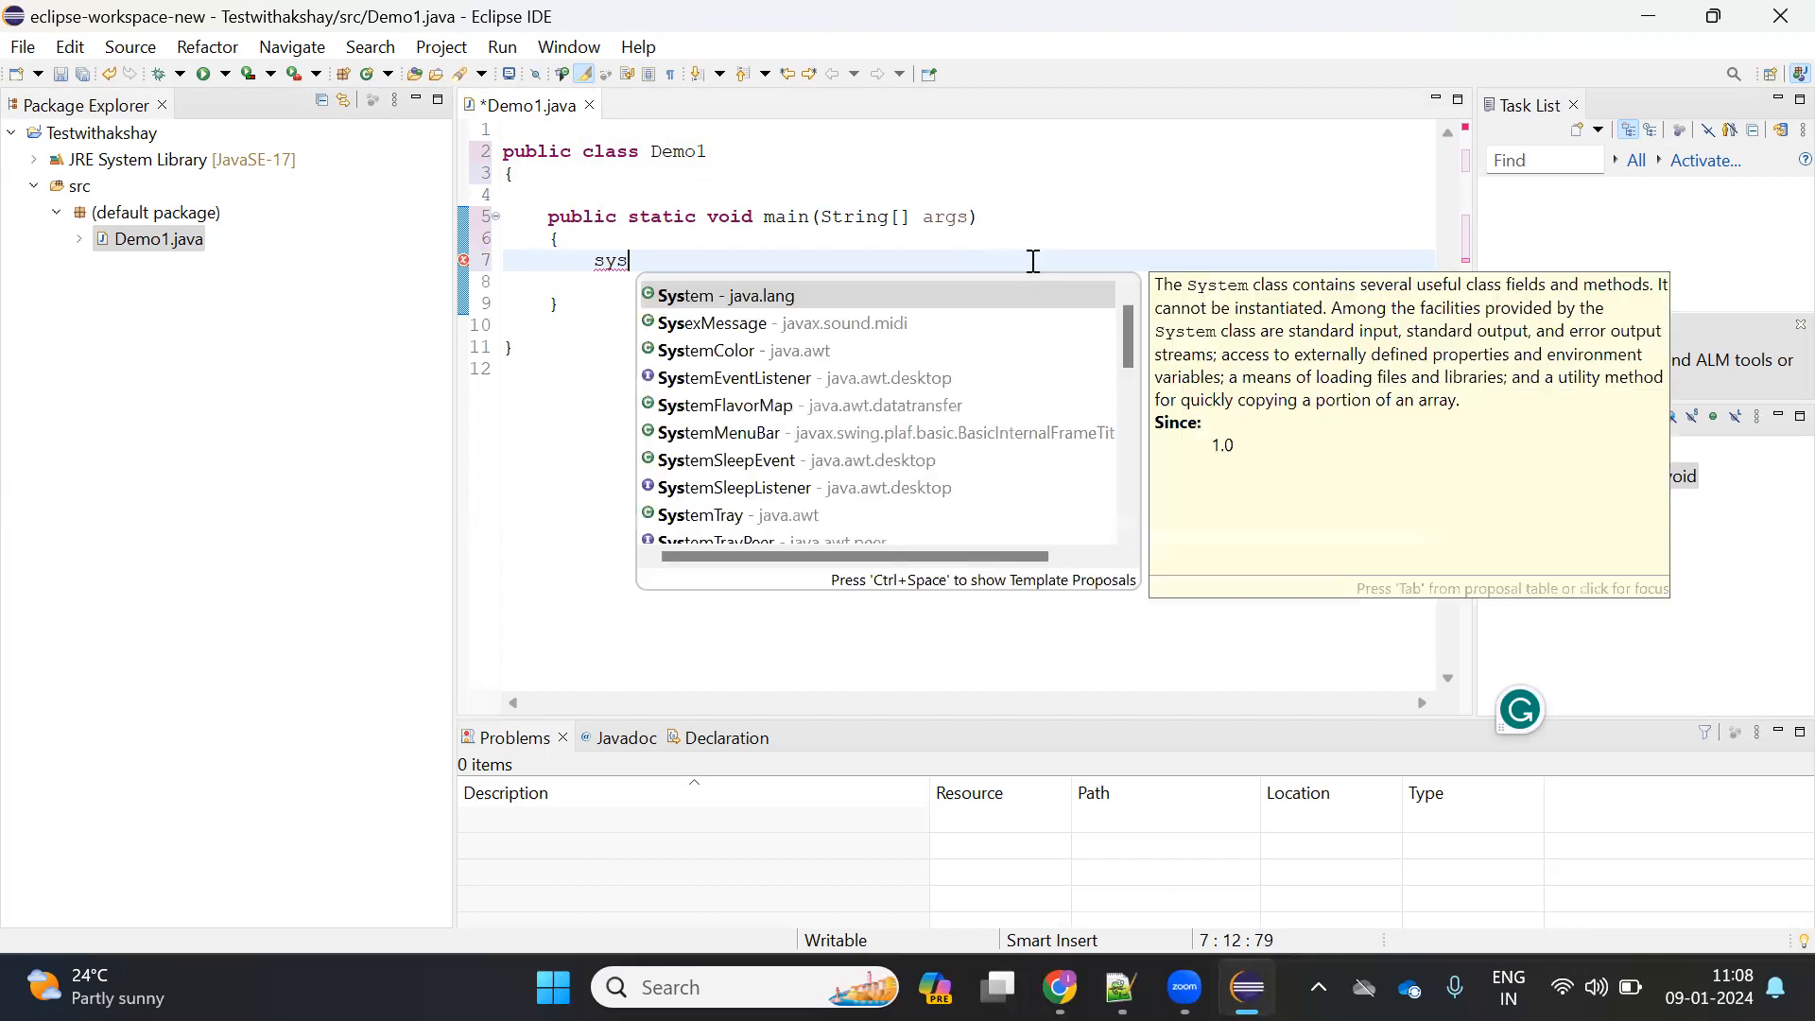
key("Escape")
key("BackSpace")
key("BackSpace")
key("BackSpace")
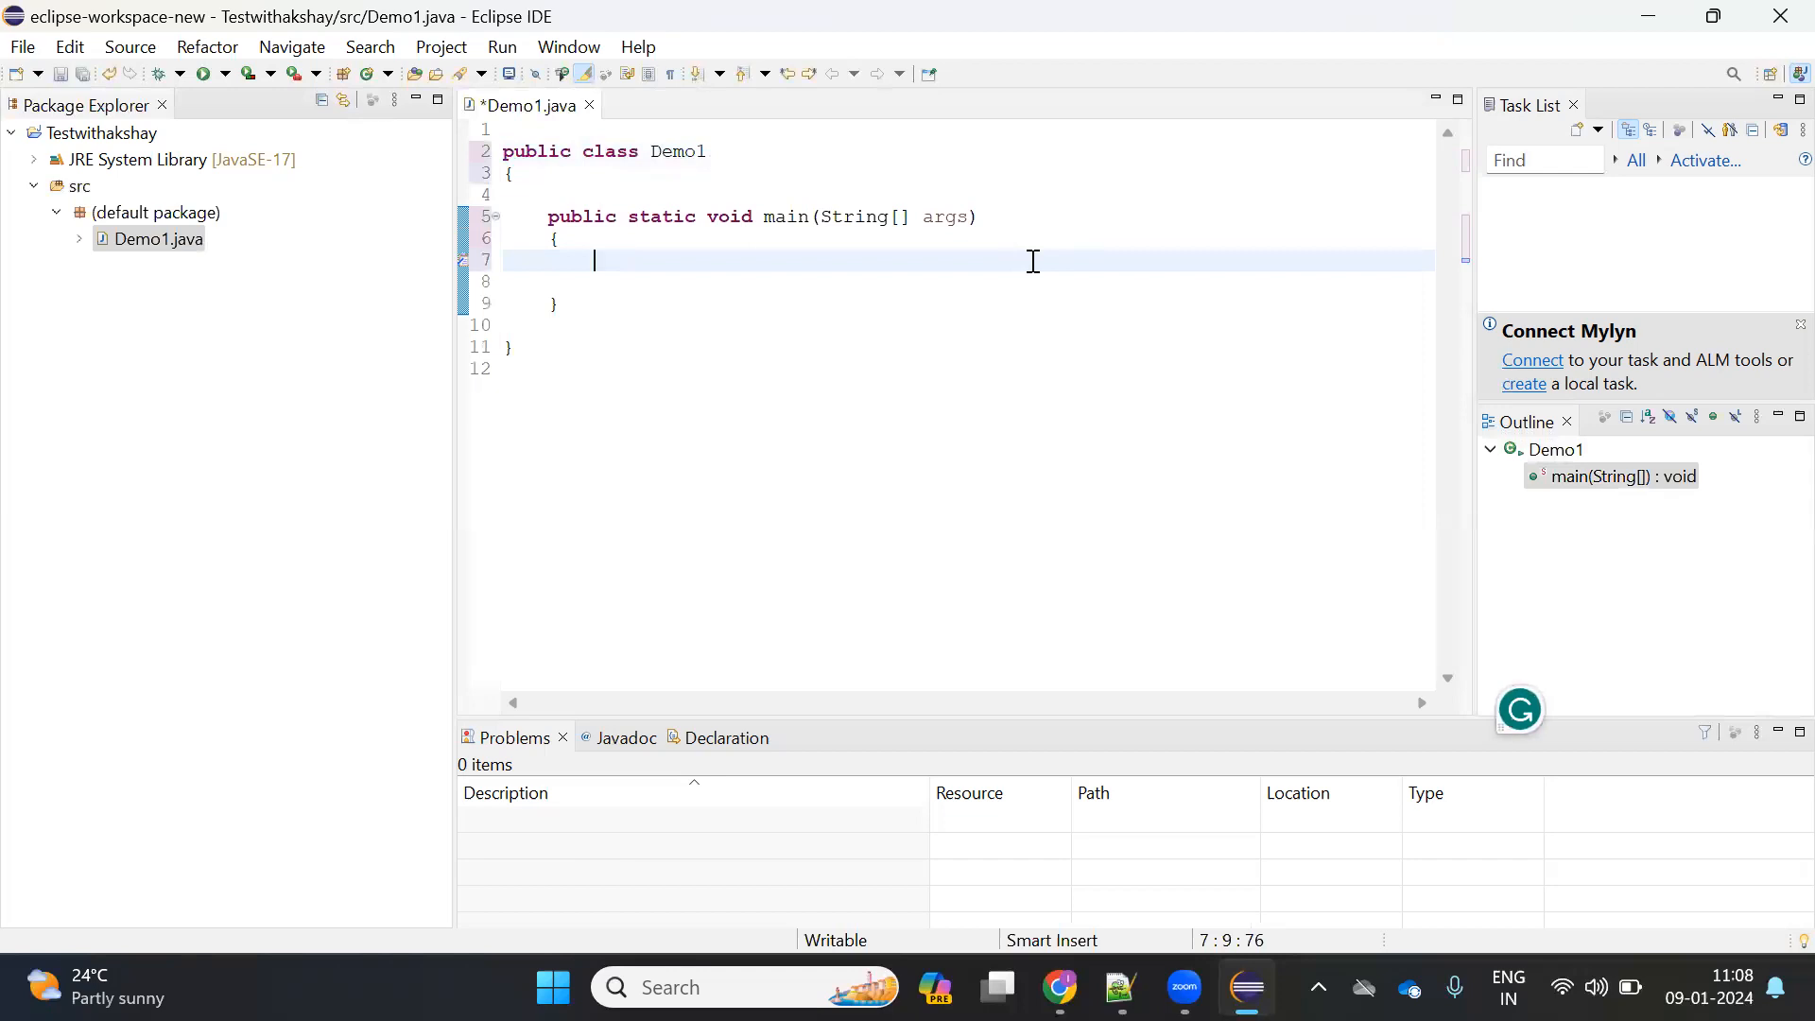
Step: Add a System.out.println statement to main using the sysout template, printing "Hi" followed by the person's first name
type("sysout")
key("ctrl+space")
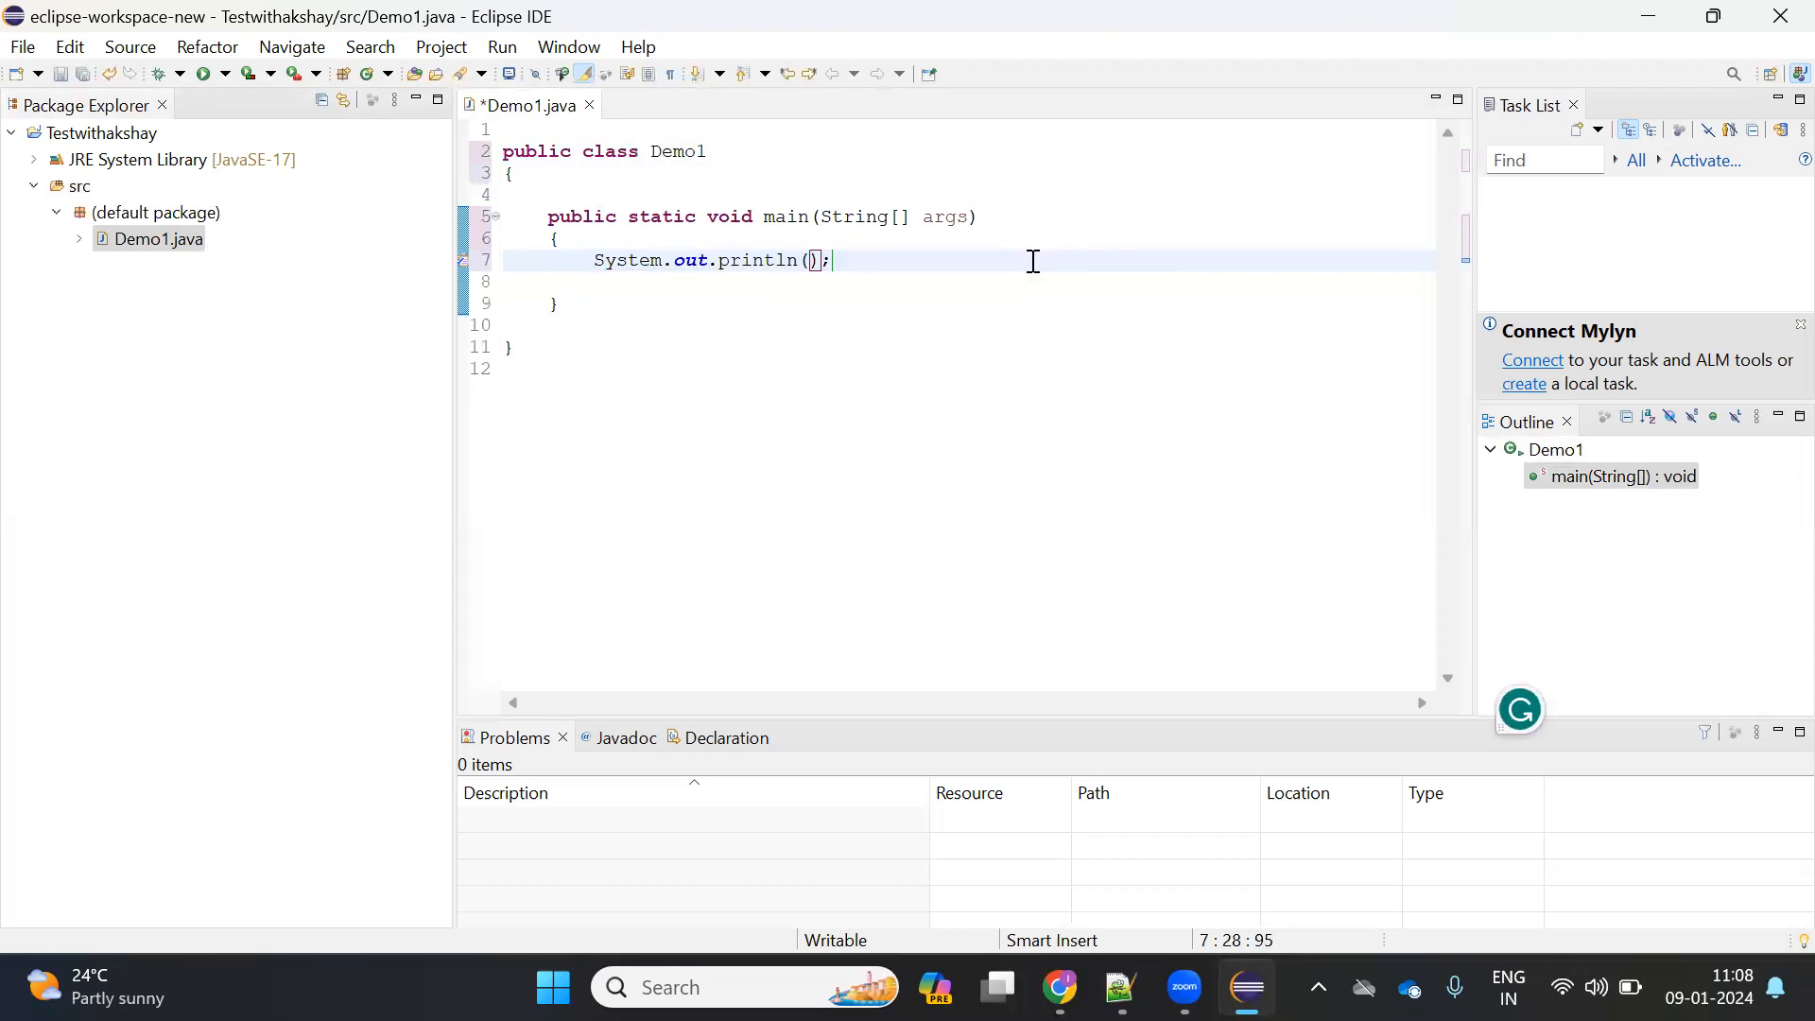
type("\"\"")
key("Left")
type("Hi Akshay")
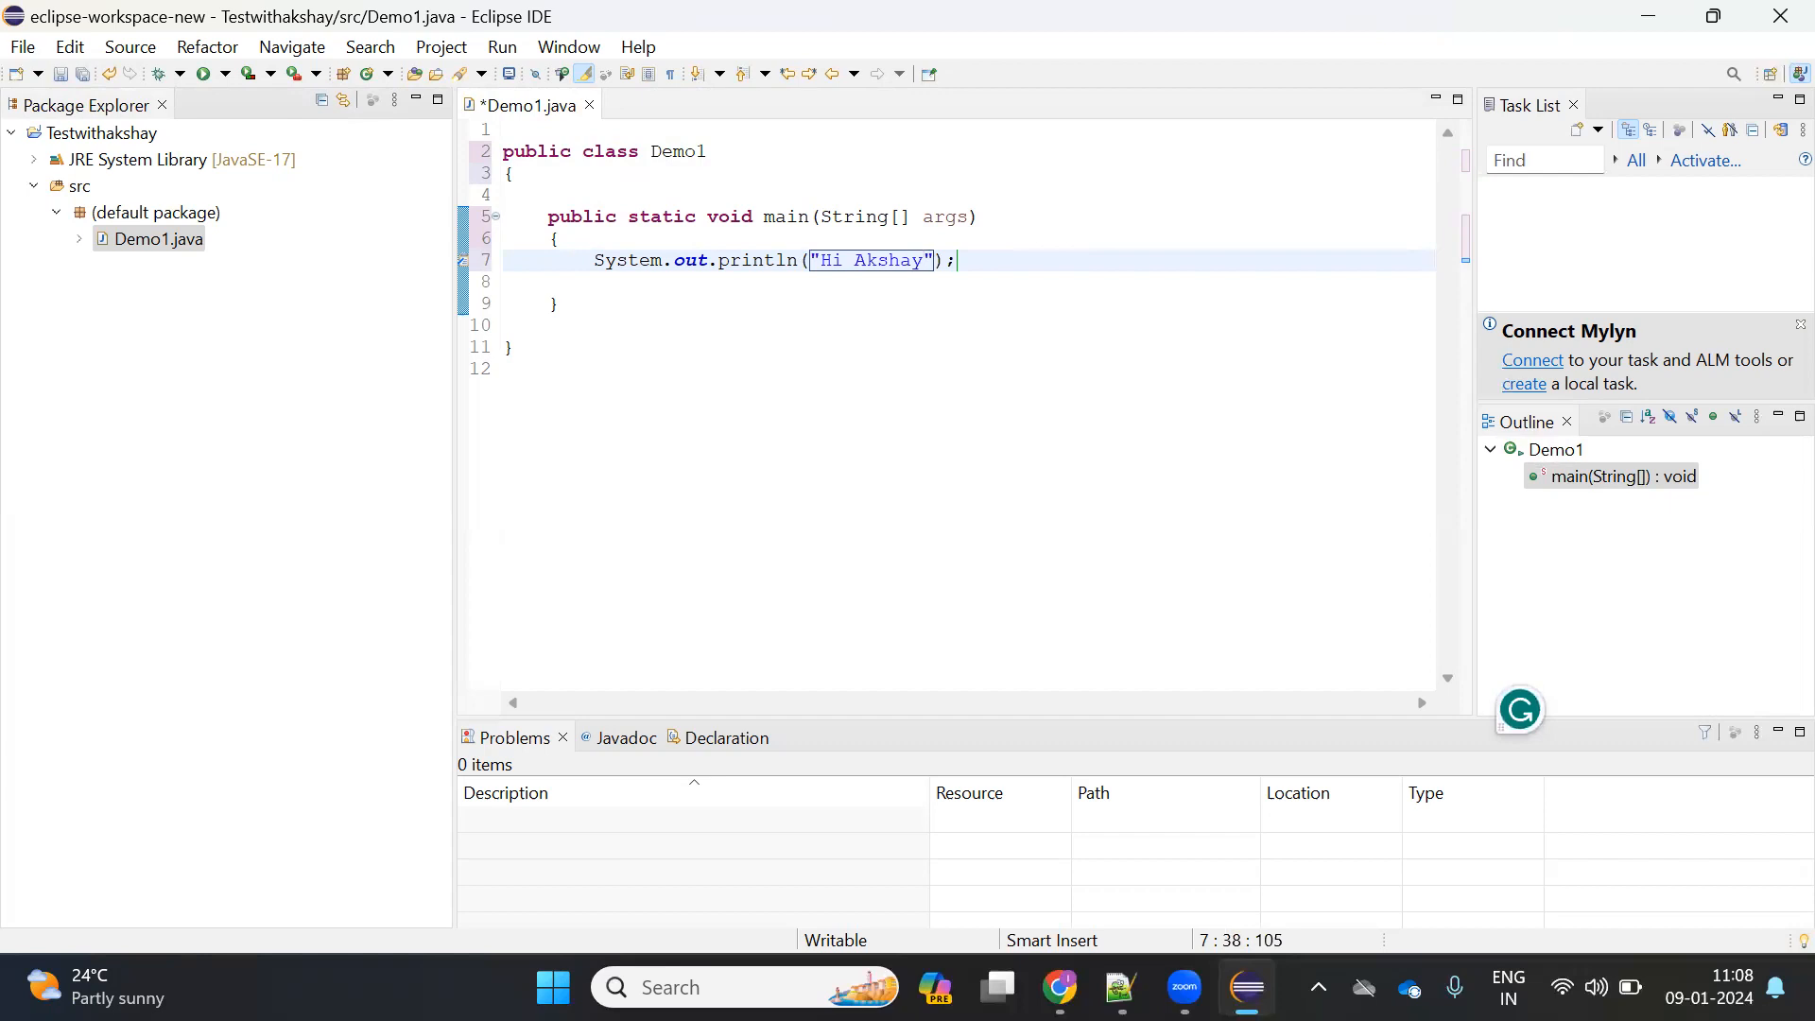
Step: Save Demo1.java and run the program
left_click(60, 75)
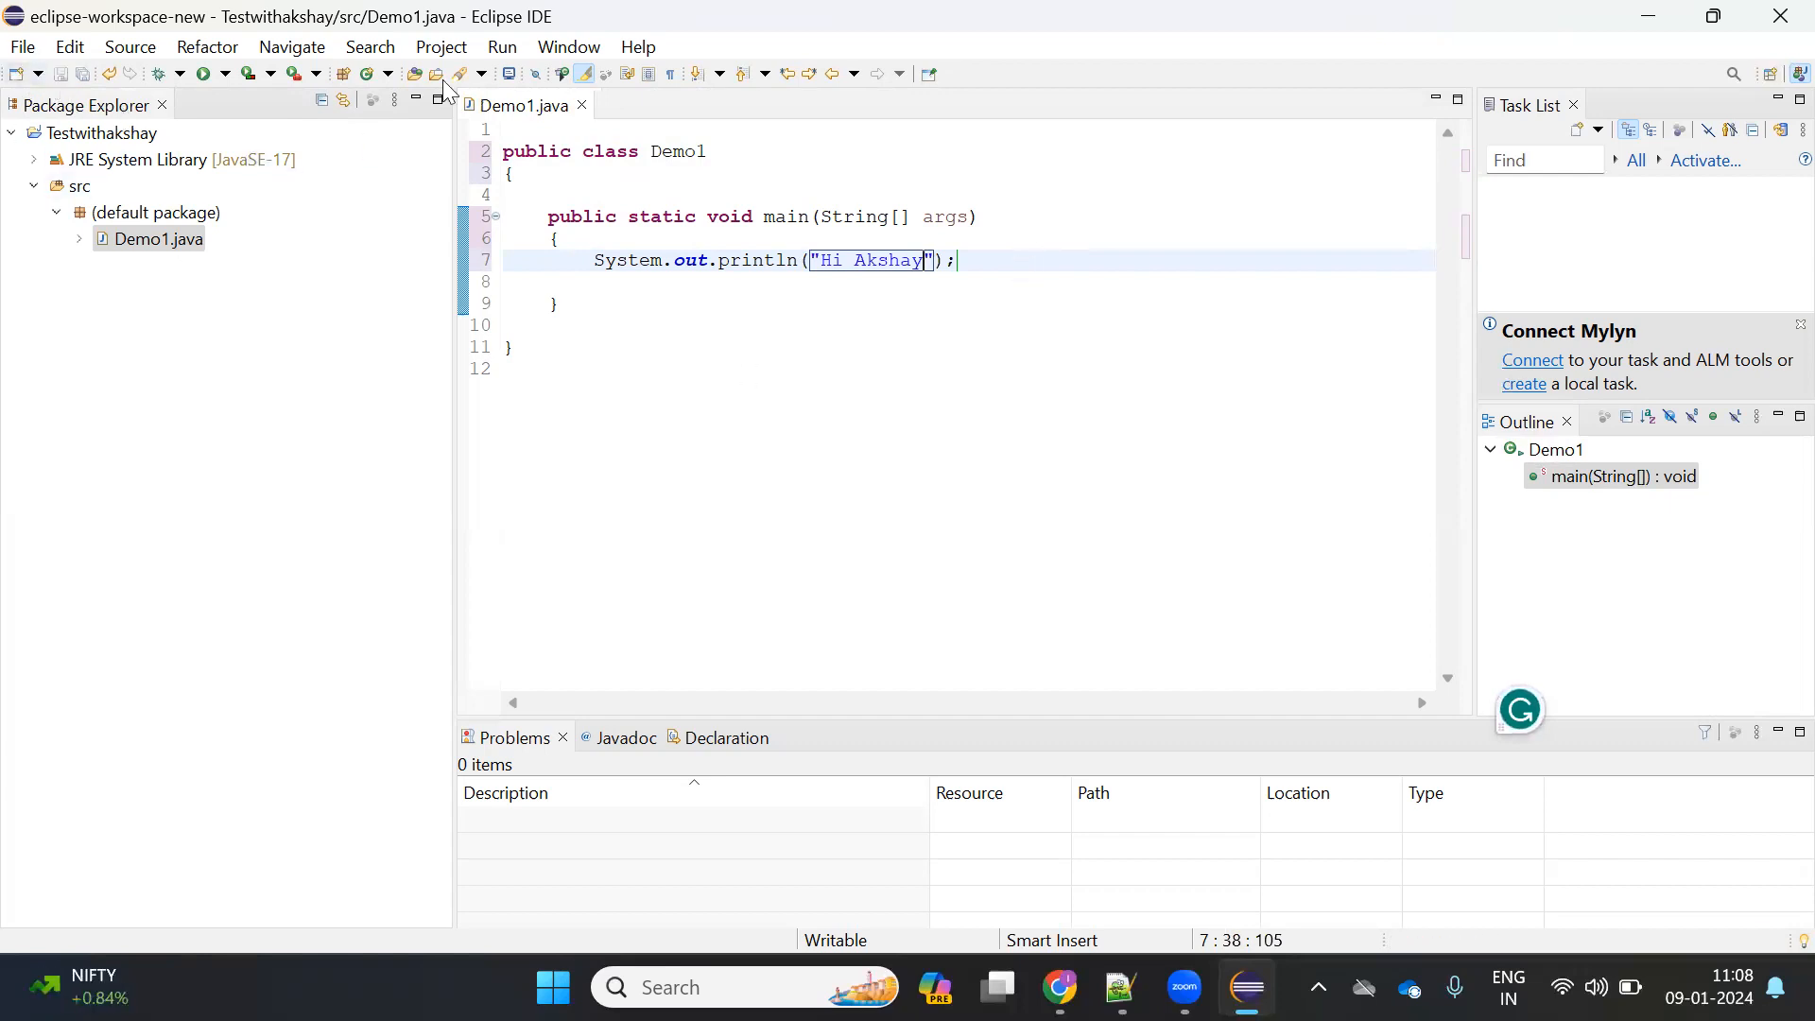
left_click(367, 77)
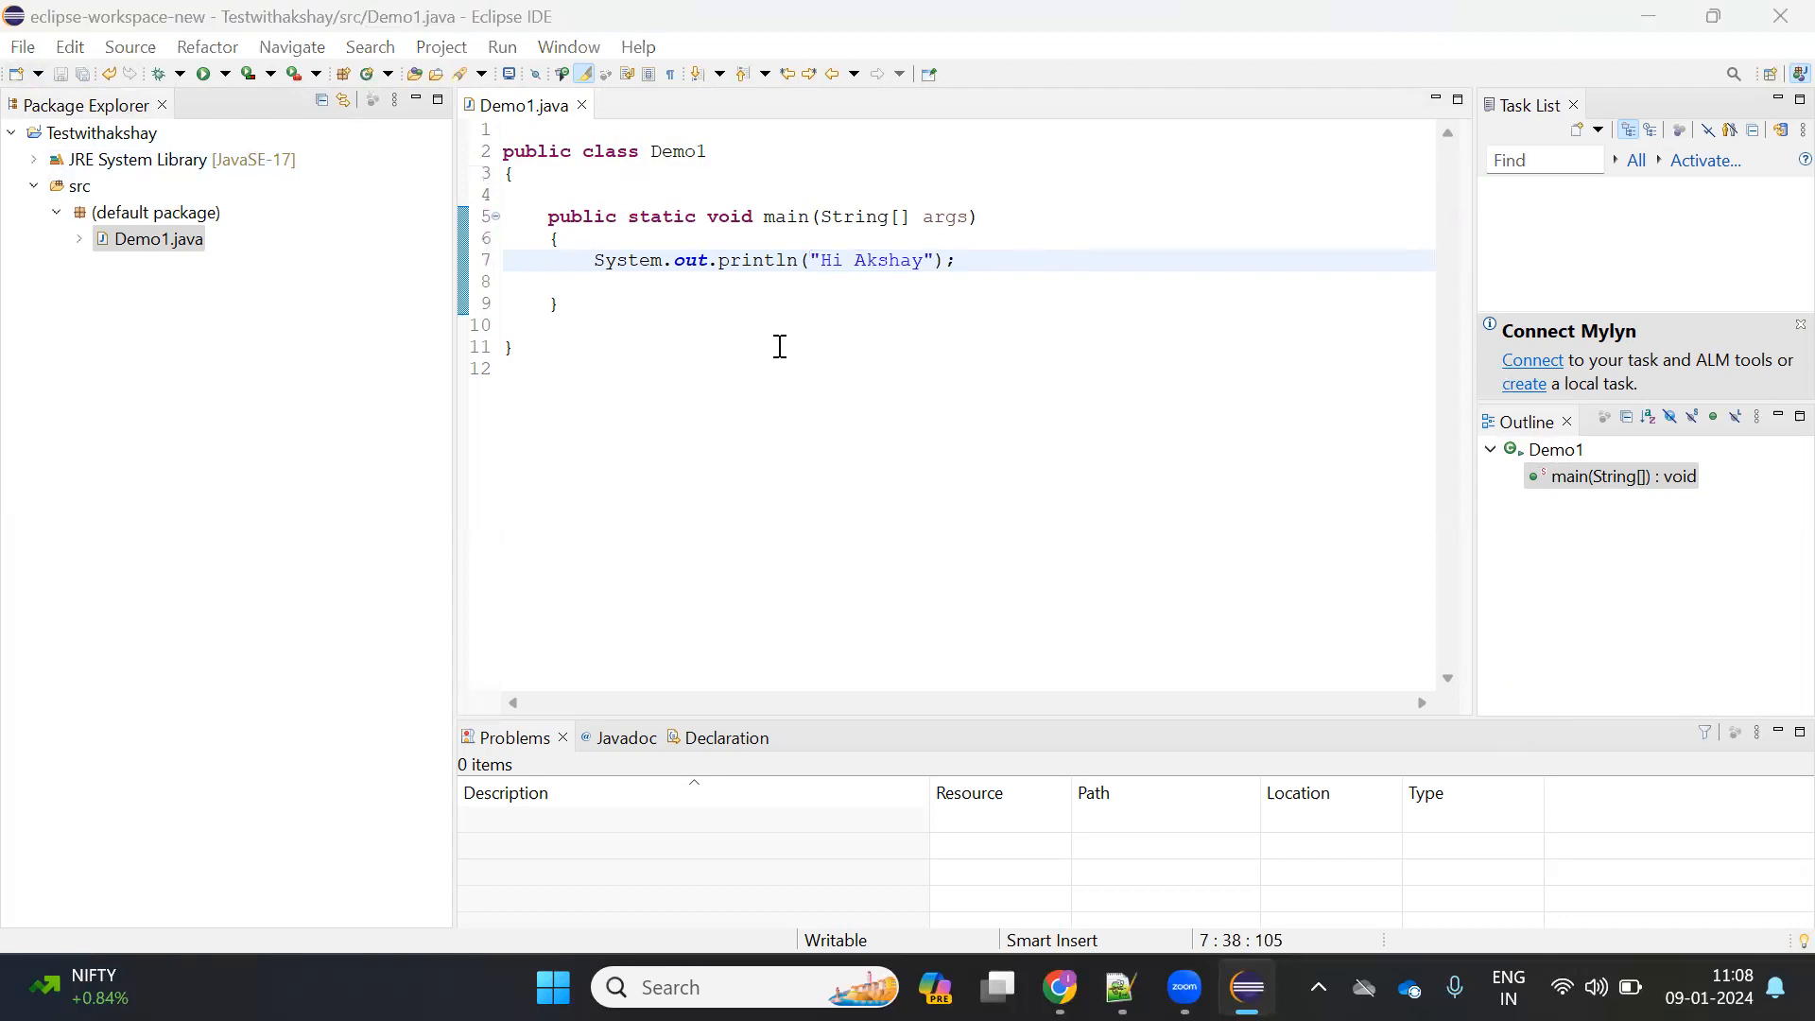
left_click(202, 76)
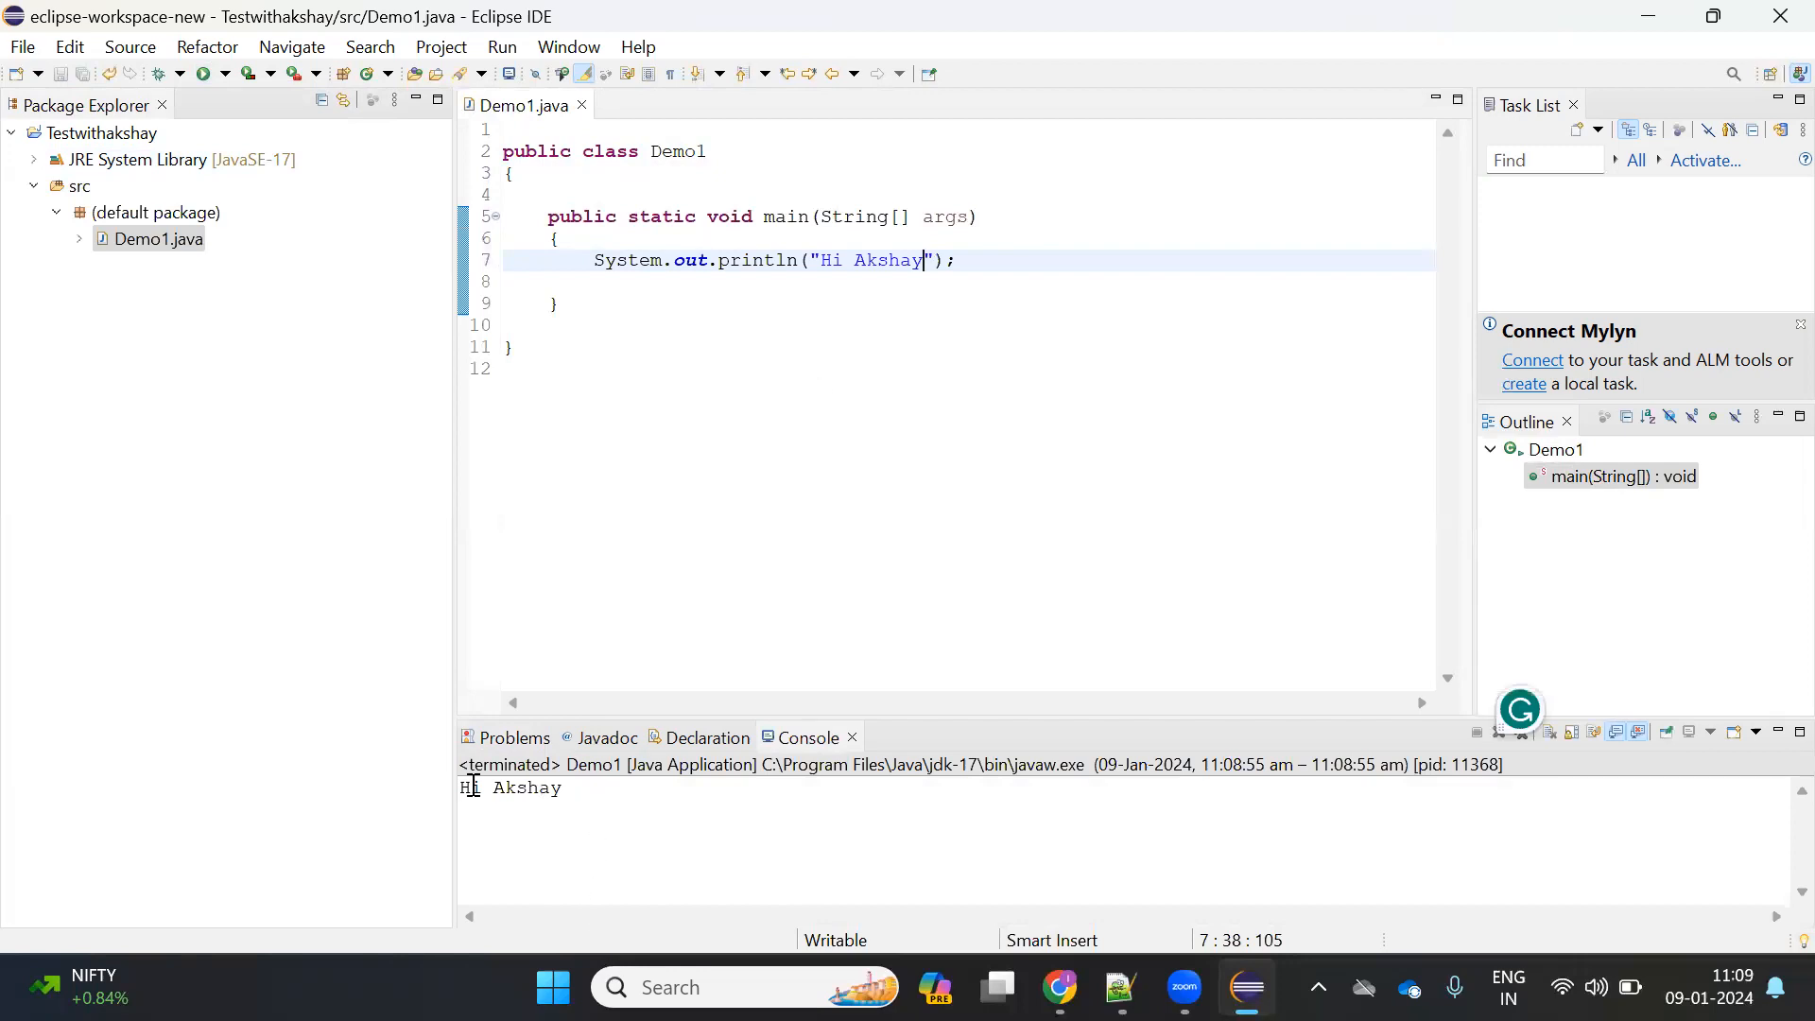
Step: Run Demo1 again from the editor as a Java Application and highlight the printed line in the console
right_click(1042, 272)
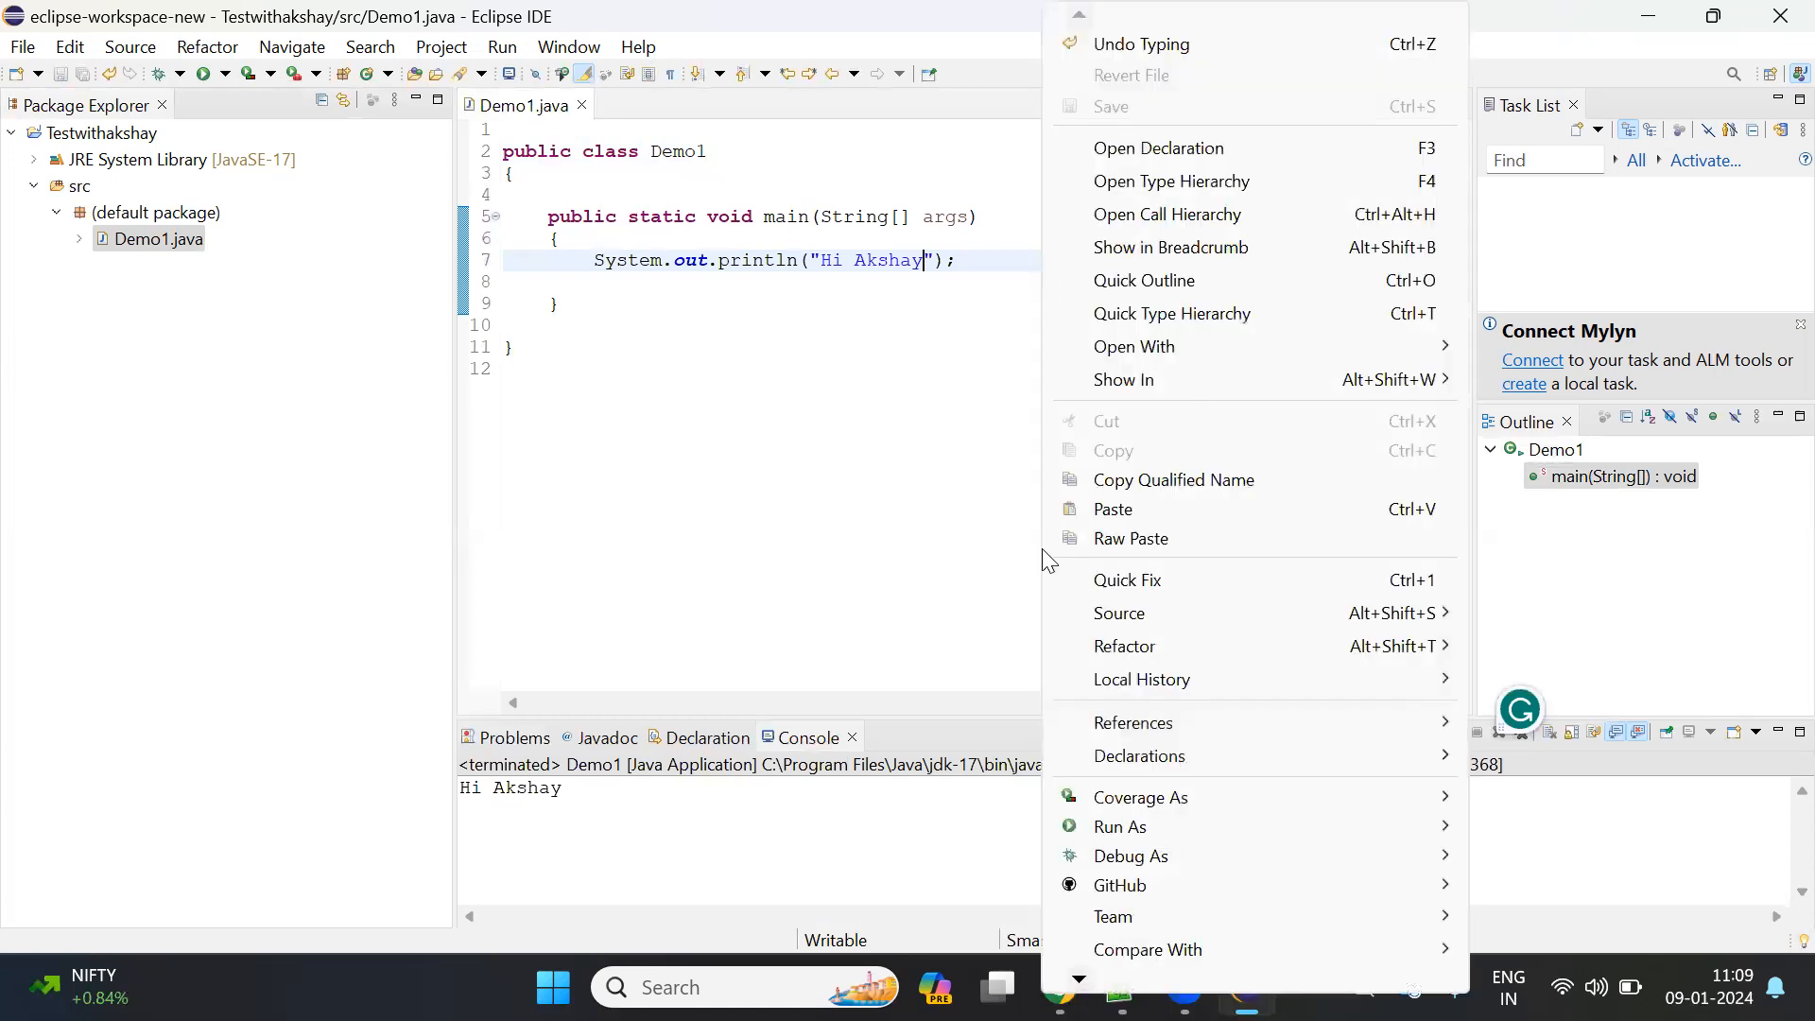
mouse_move(1135, 836)
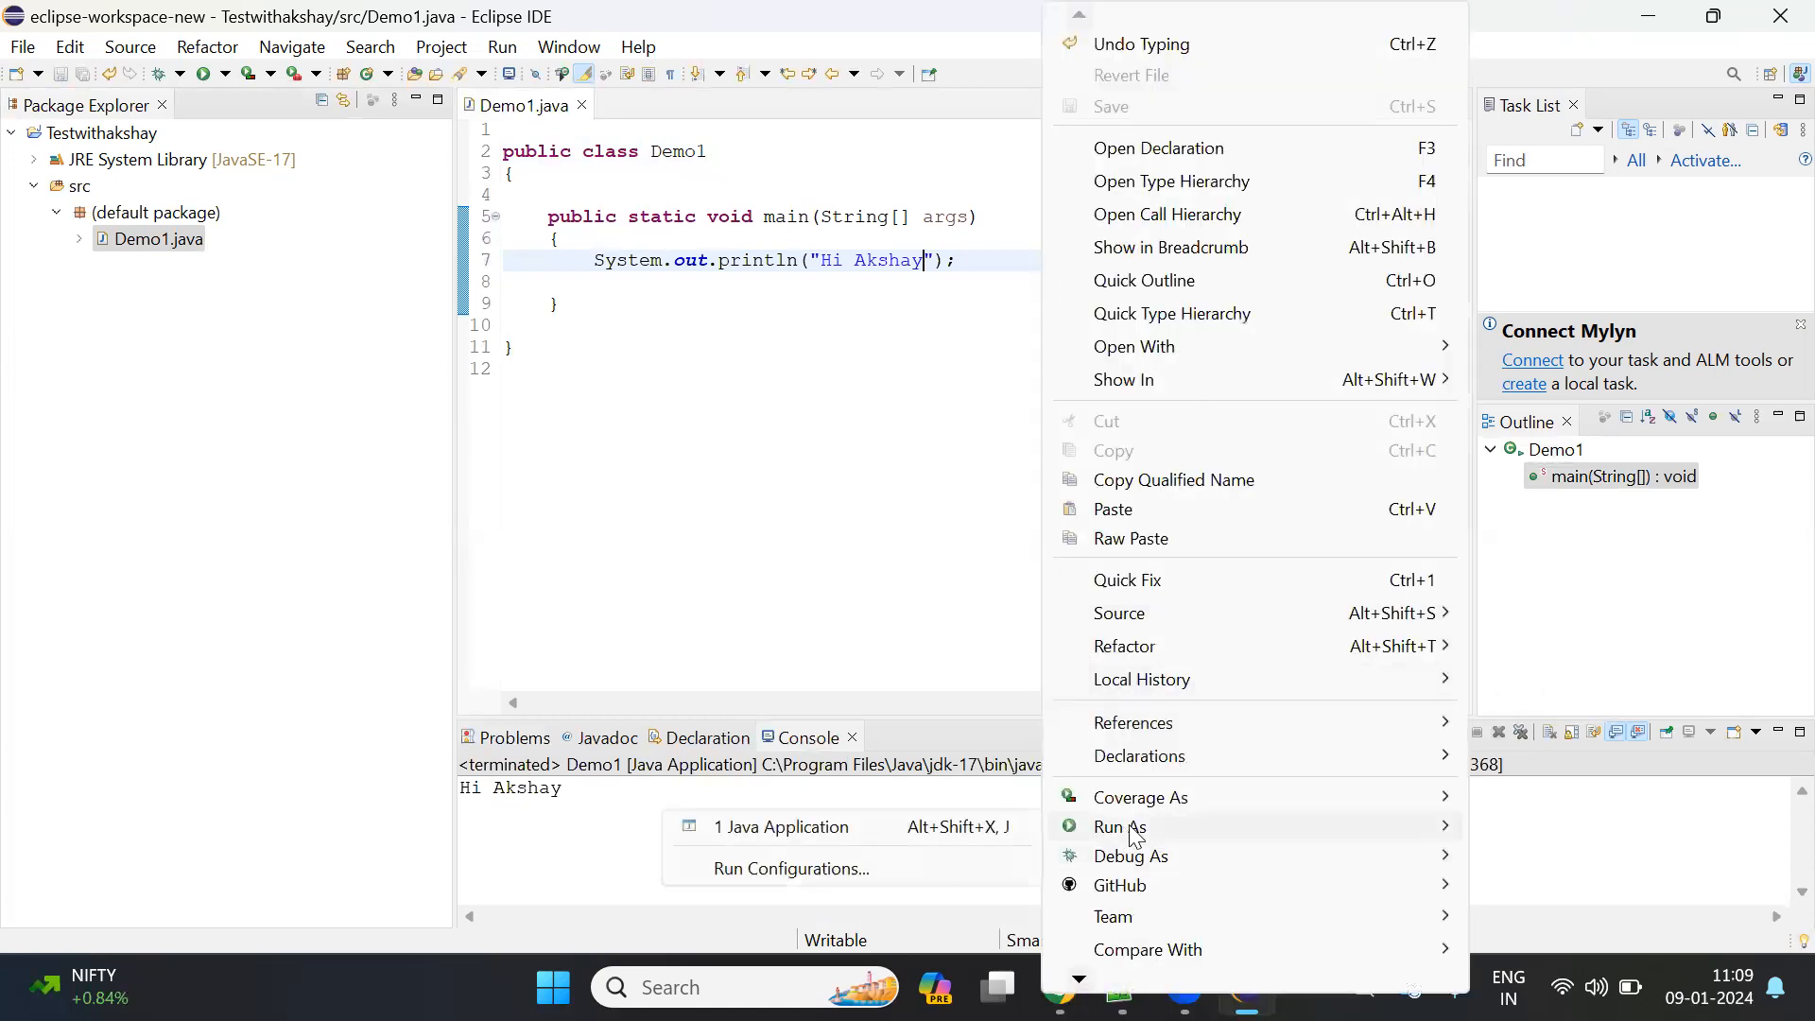
left_click(1014, 828)
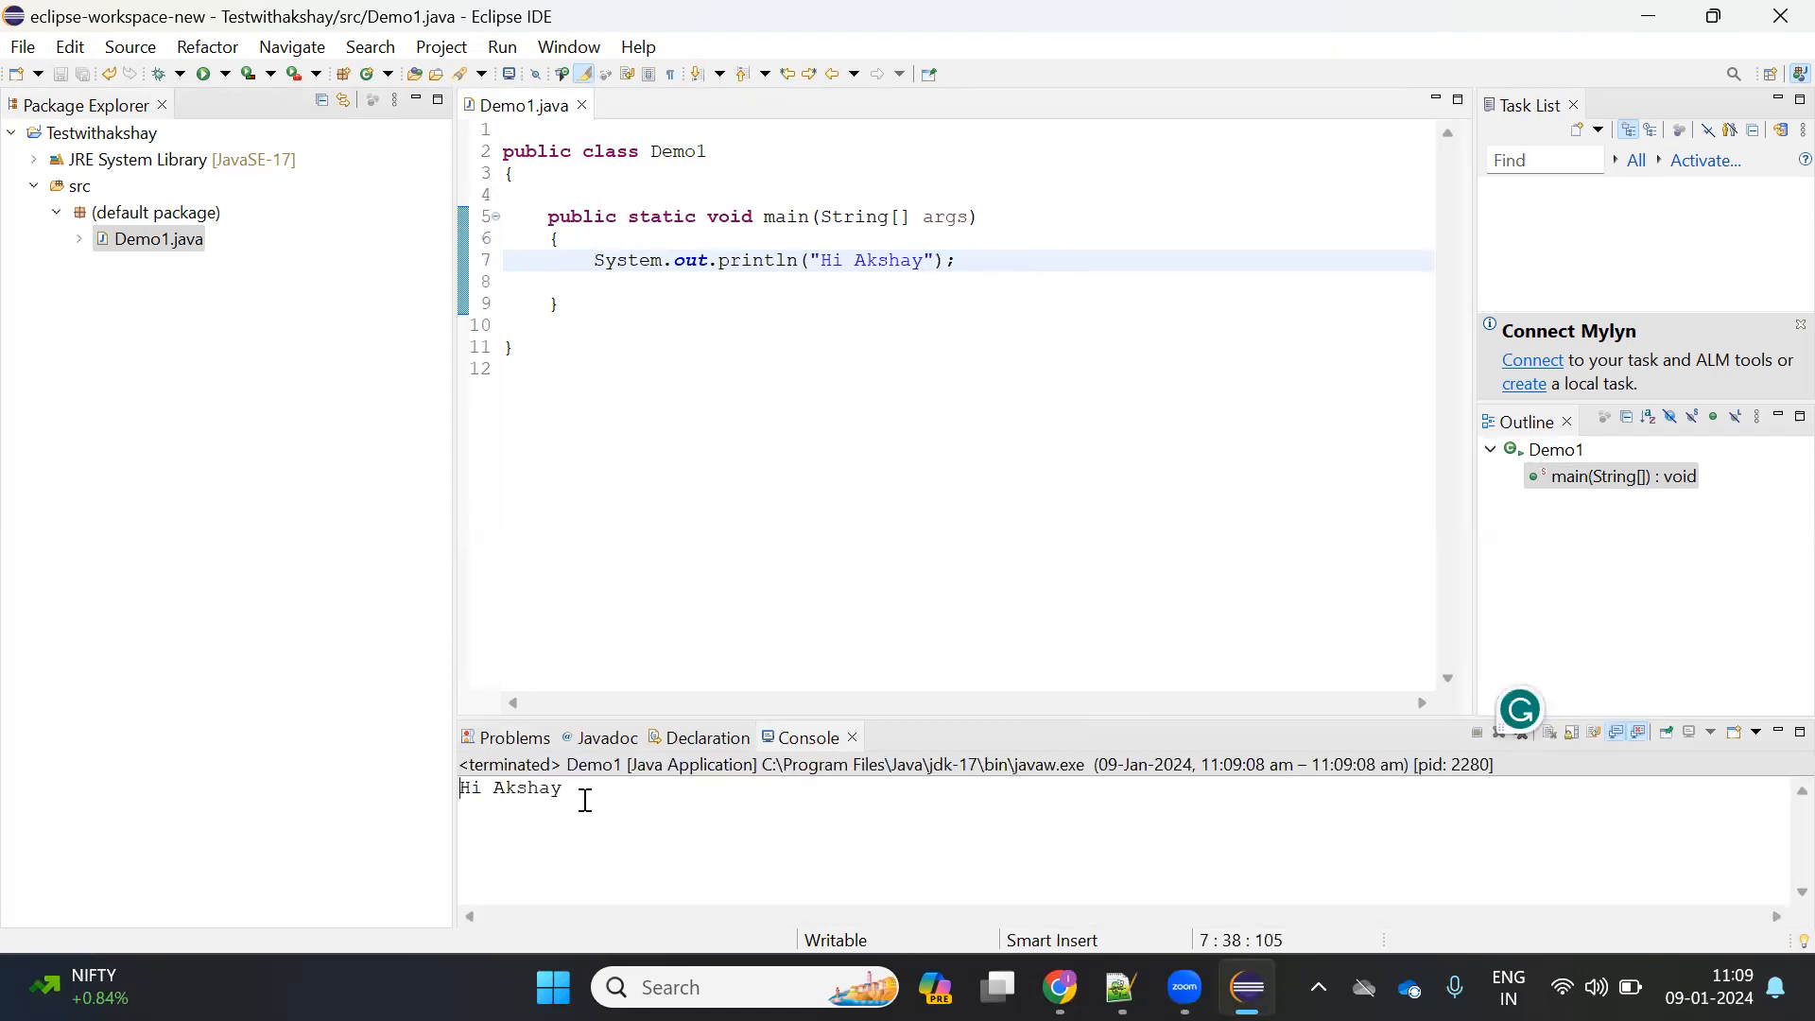
left_click_drag(585, 801, 429, 790)
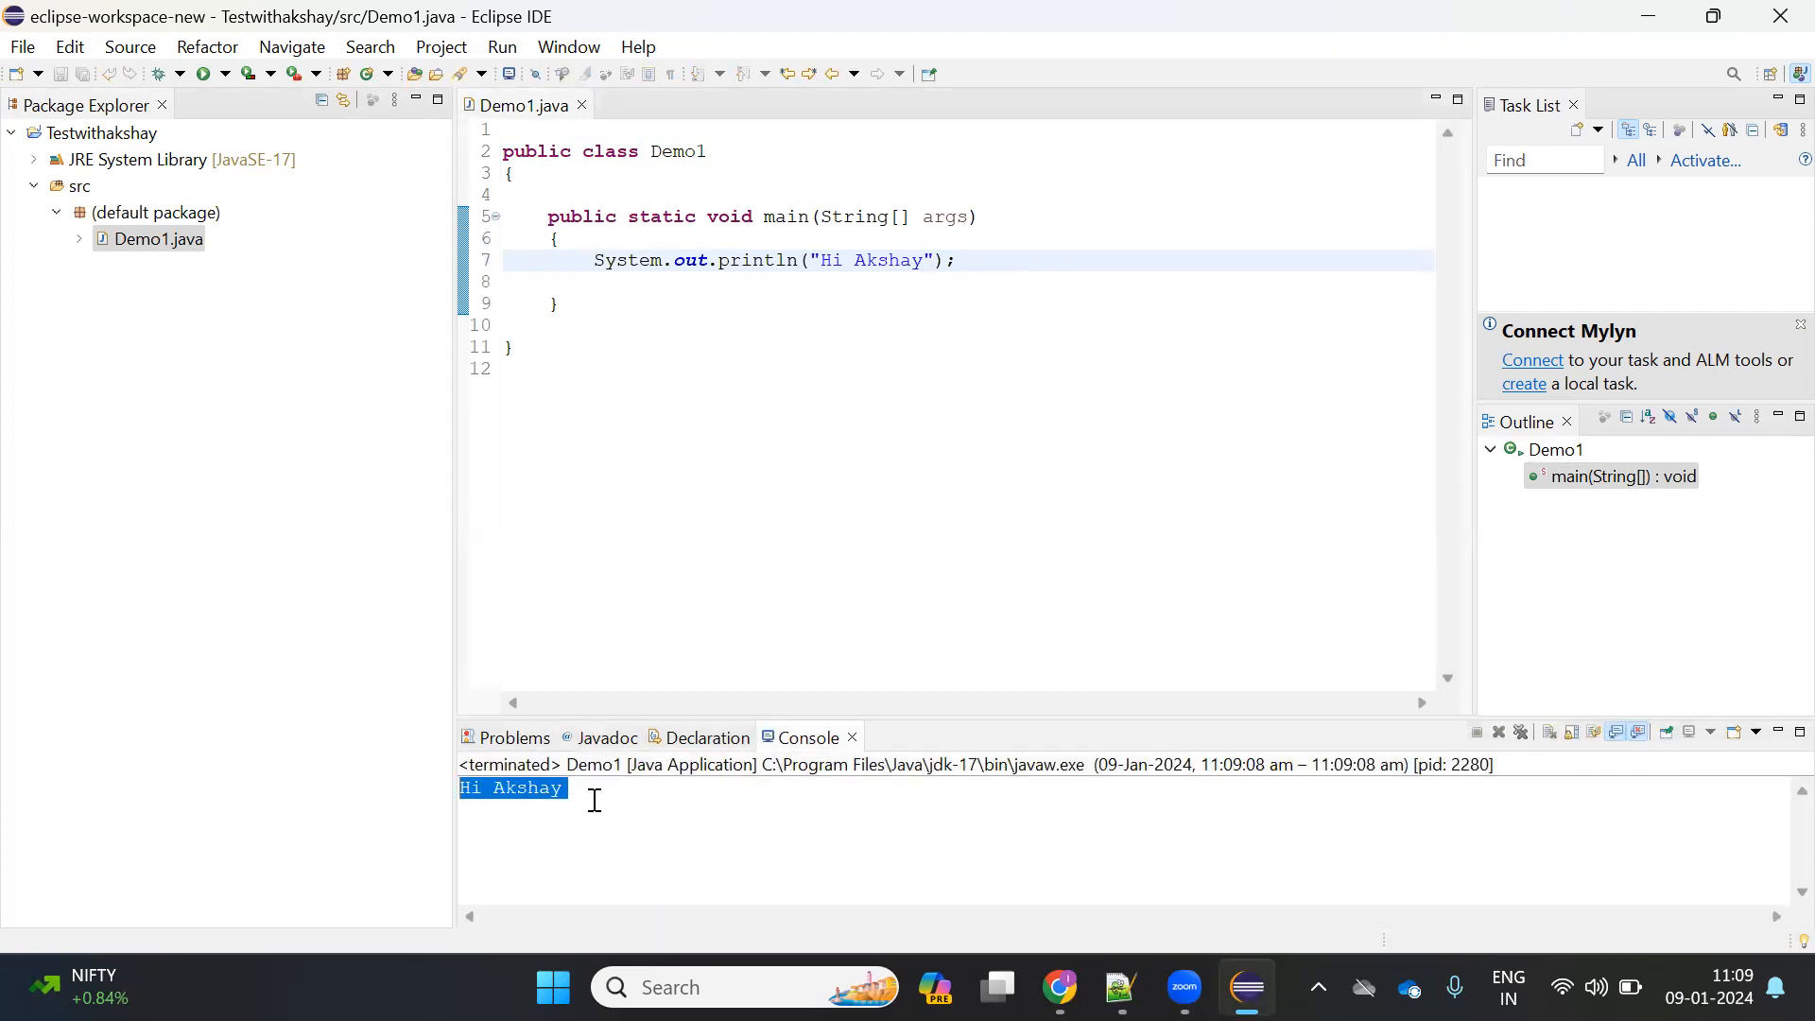